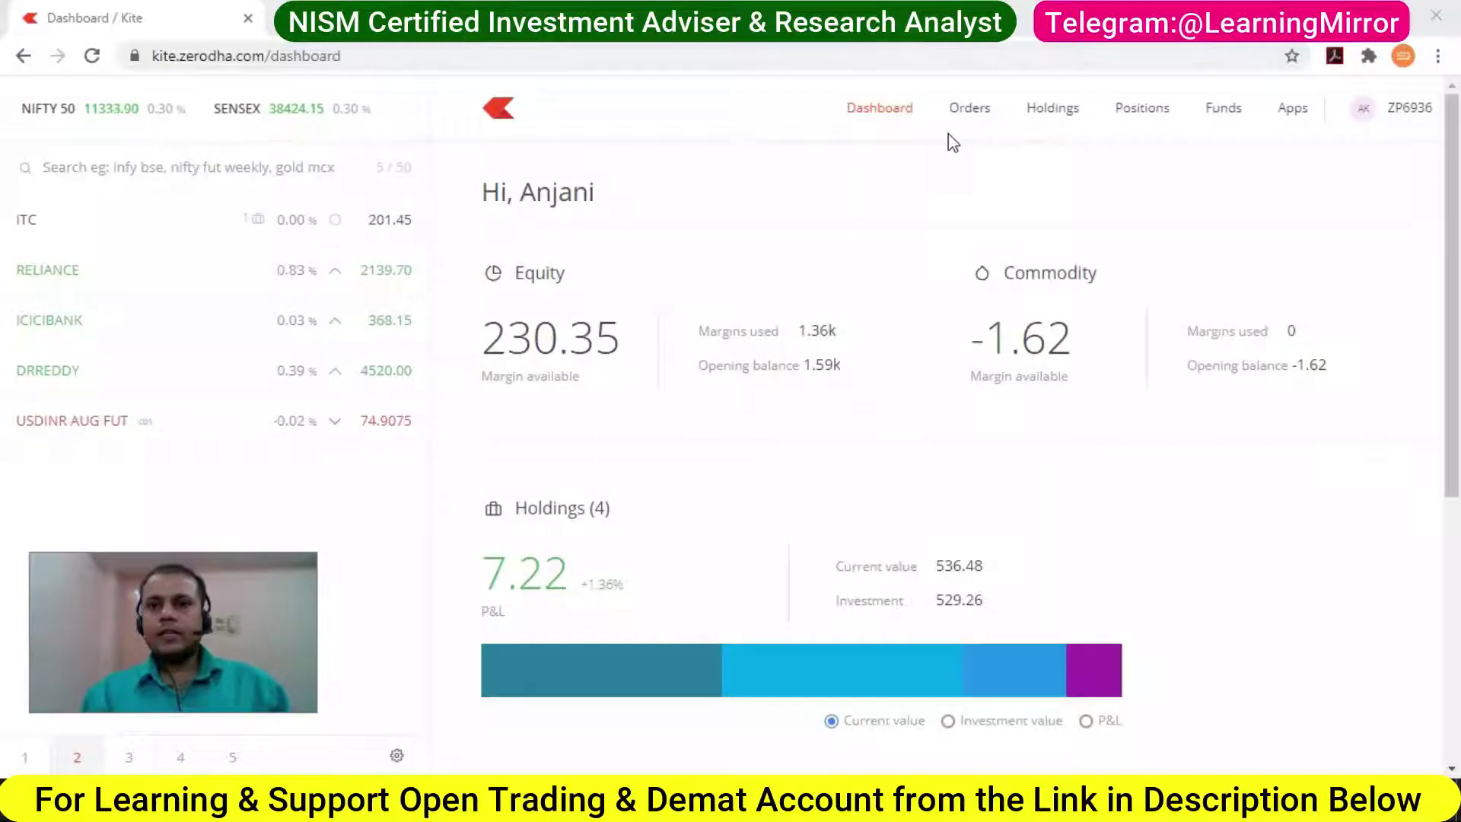
# - Cycle through the Orders, Holdings, Positions and Dashboard pages, finishing on Orders with 2 open and 7 executed orders
pyautogui.click(972, 114)
pyautogui.click(1053, 118)
pyautogui.click(1167, 120)
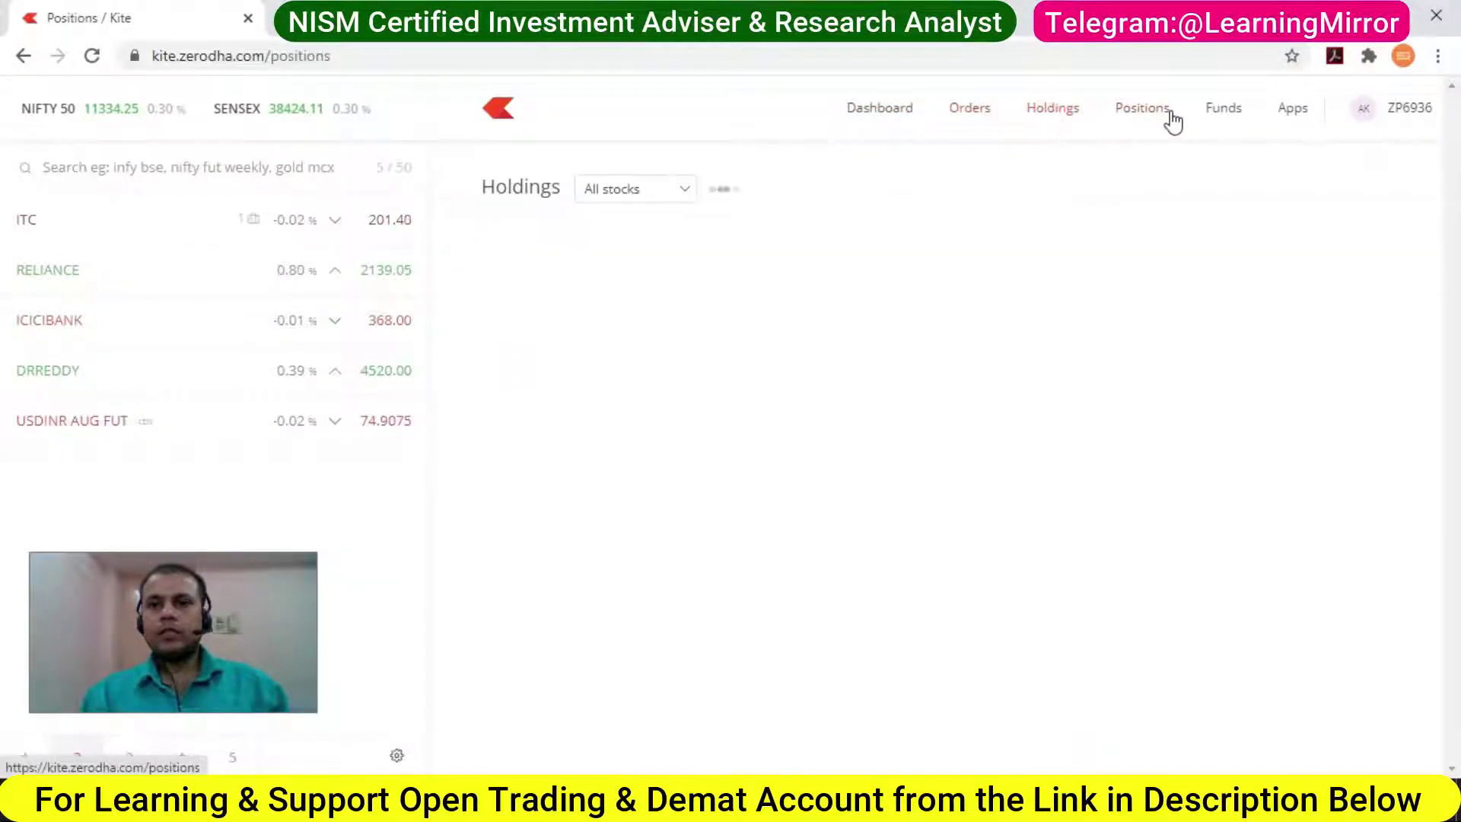
pyautogui.click(1055, 114)
pyautogui.click(880, 110)
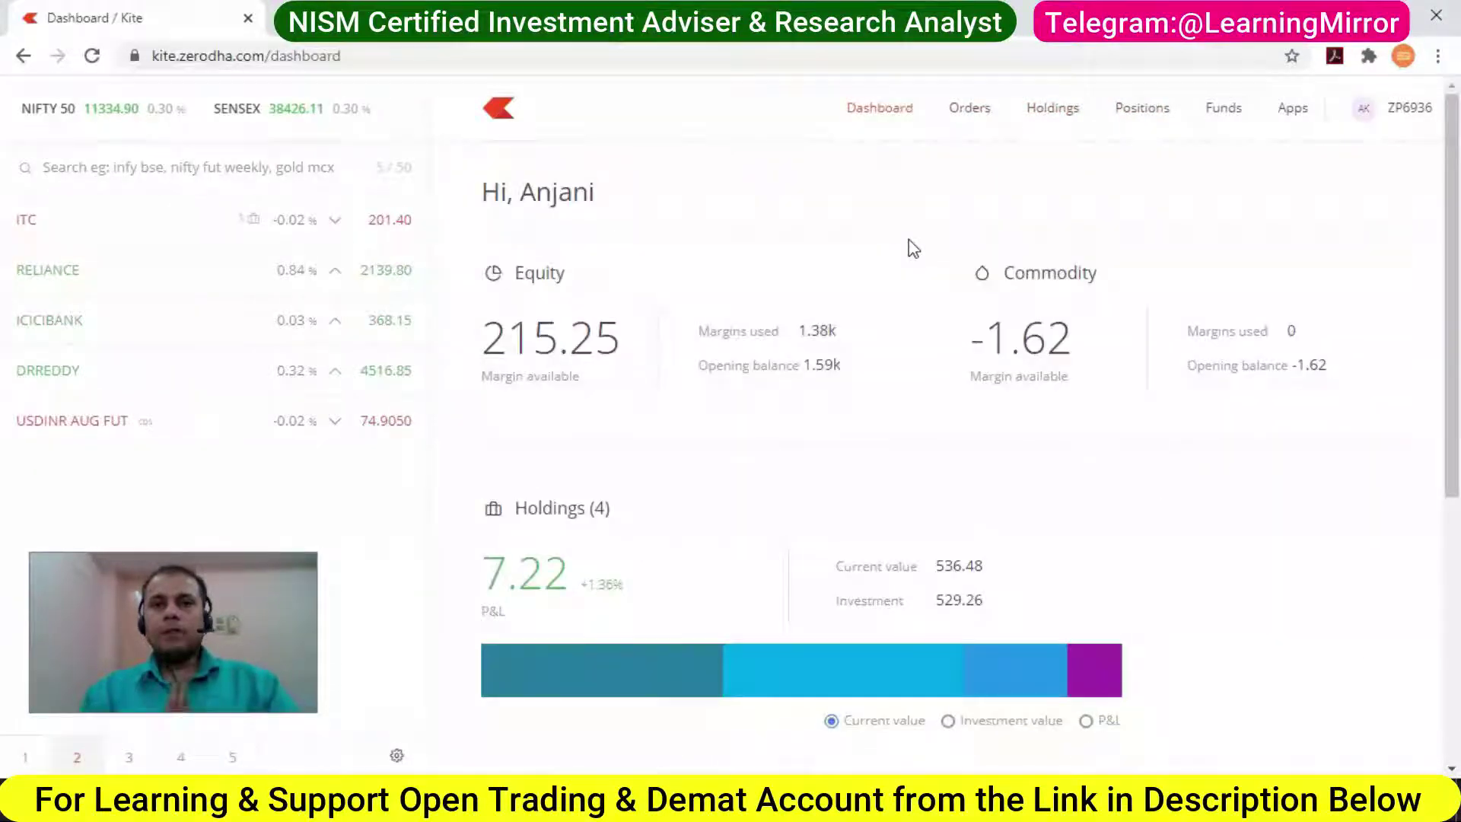
pyautogui.click(976, 115)
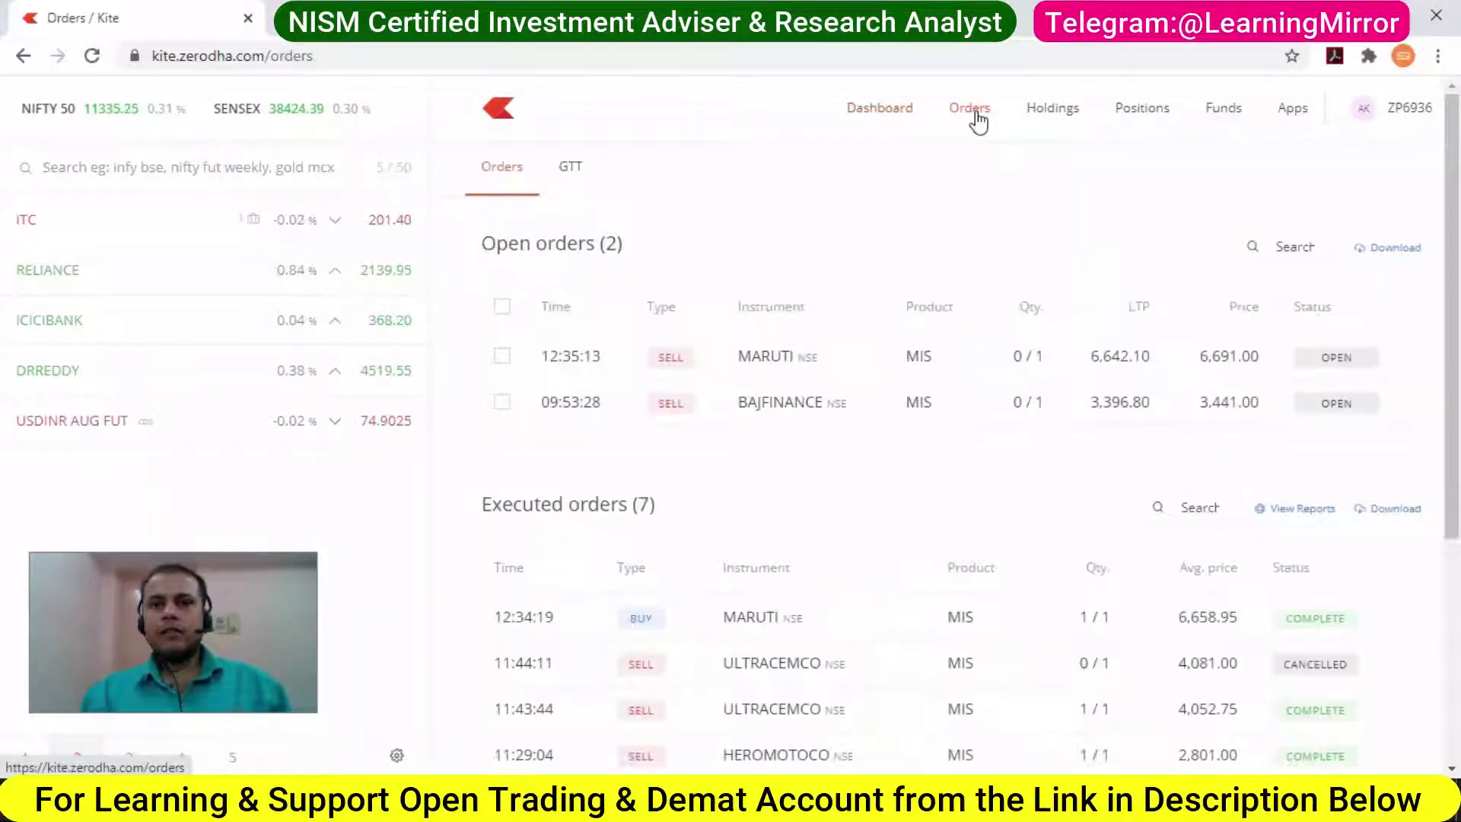
pyautogui.click(1045, 118)
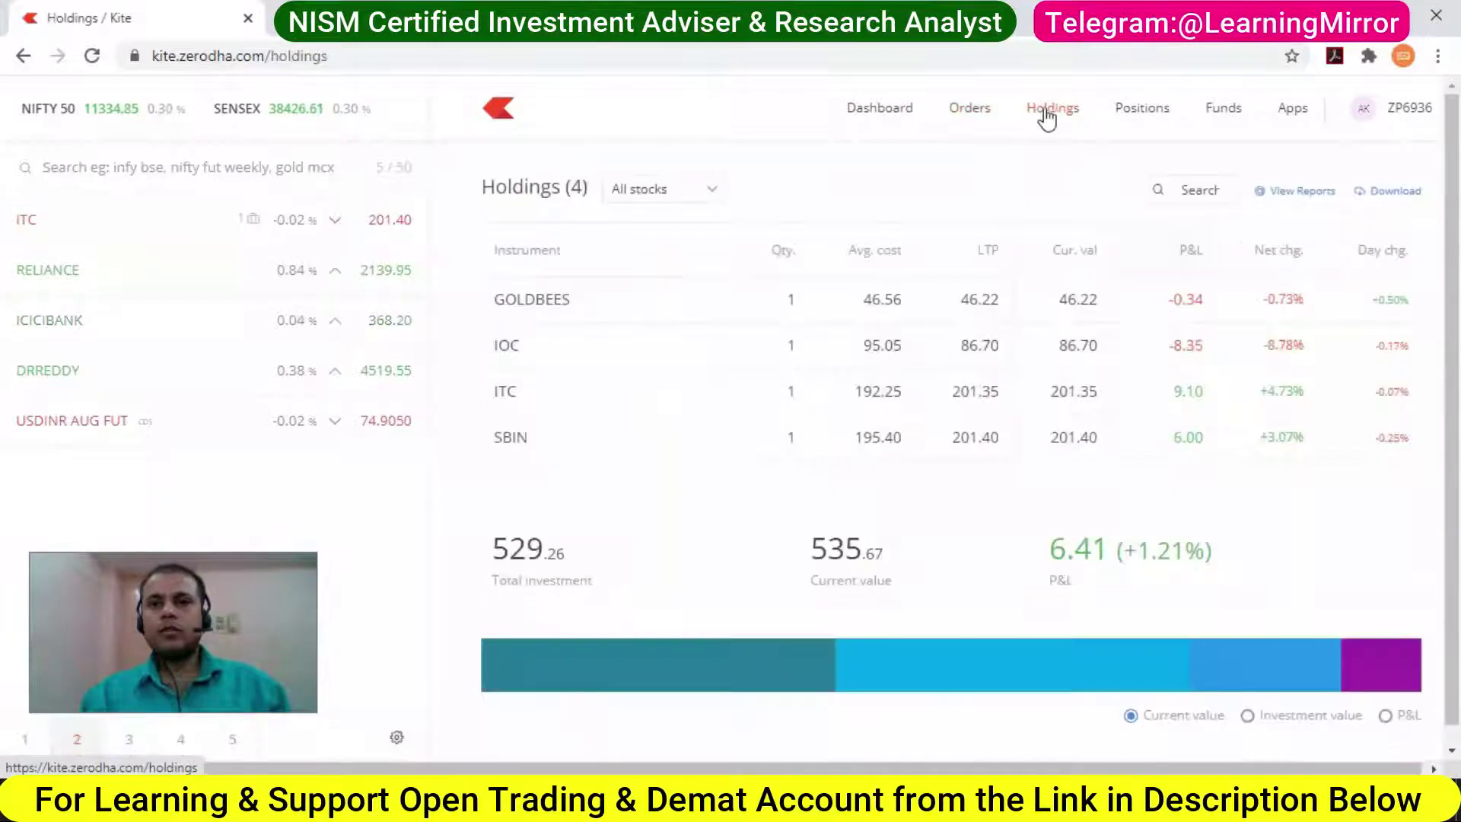
pyautogui.click(1122, 120)
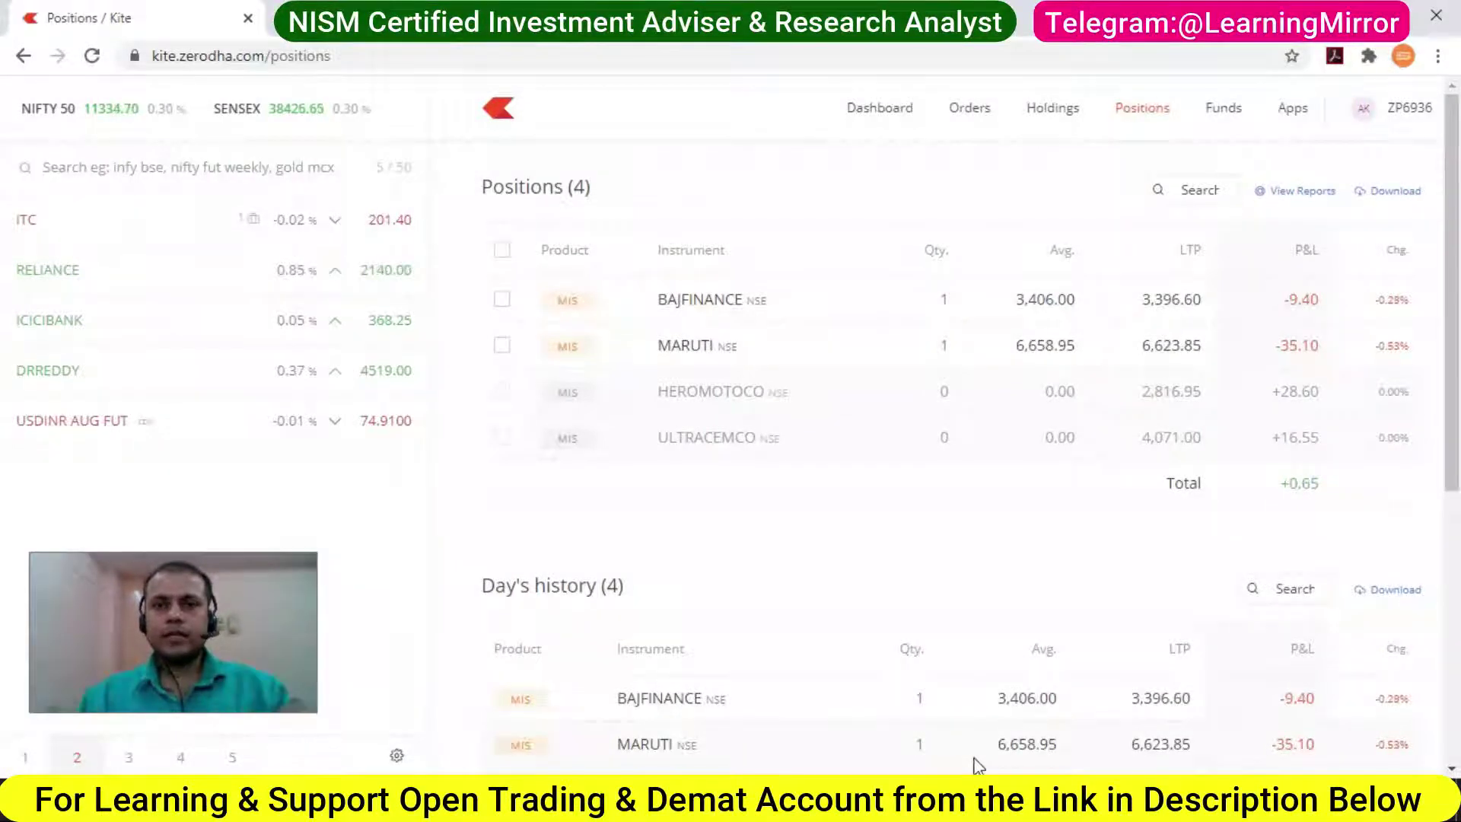
pyautogui.click(970, 107)
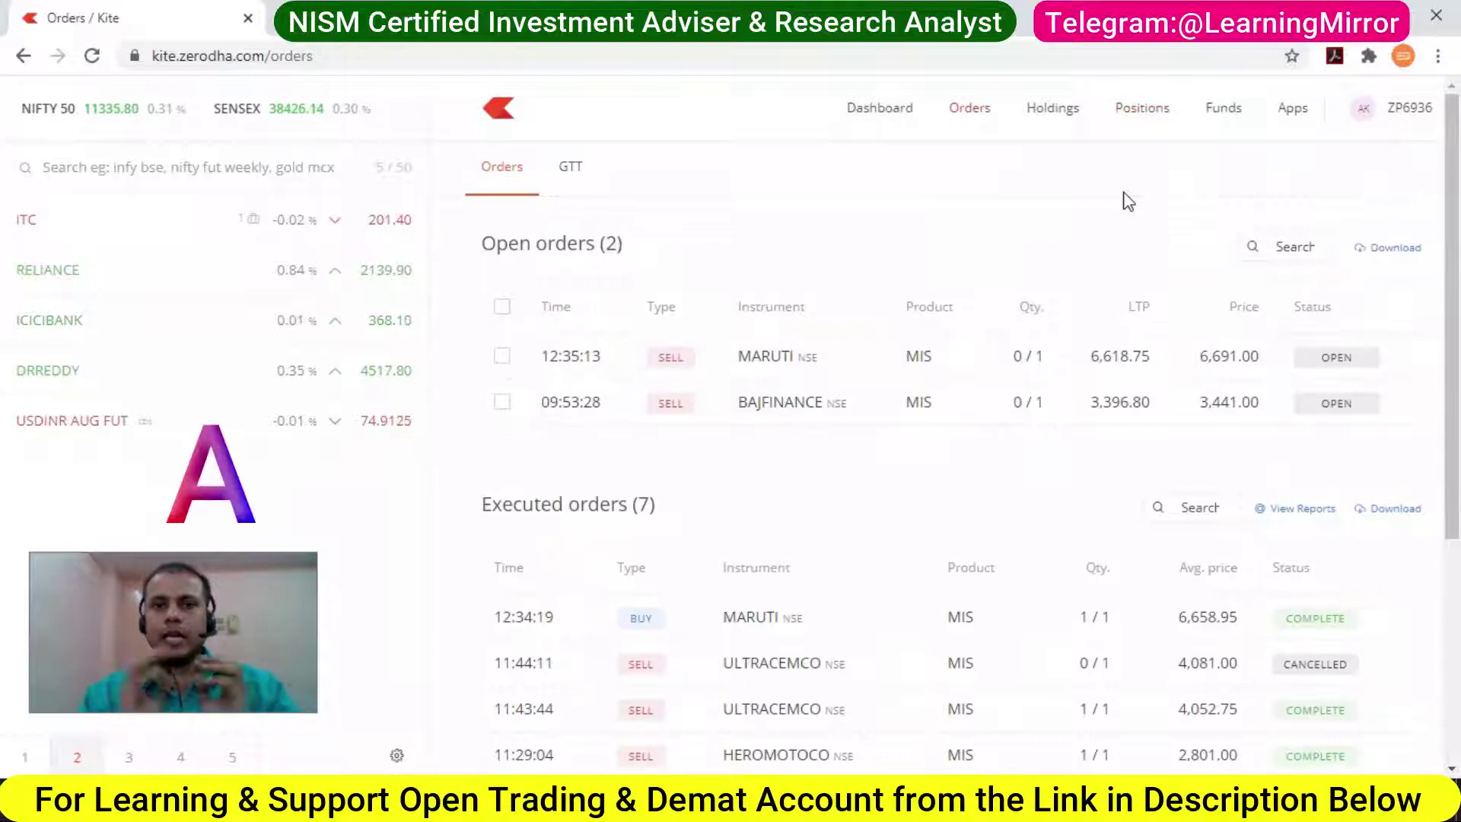
# - Jump to Dashboard, Orders, then Holdings (4 stocks, 6.41 P&L) using Shift+D, Shift+O and Shift+H
pyautogui.press('d')
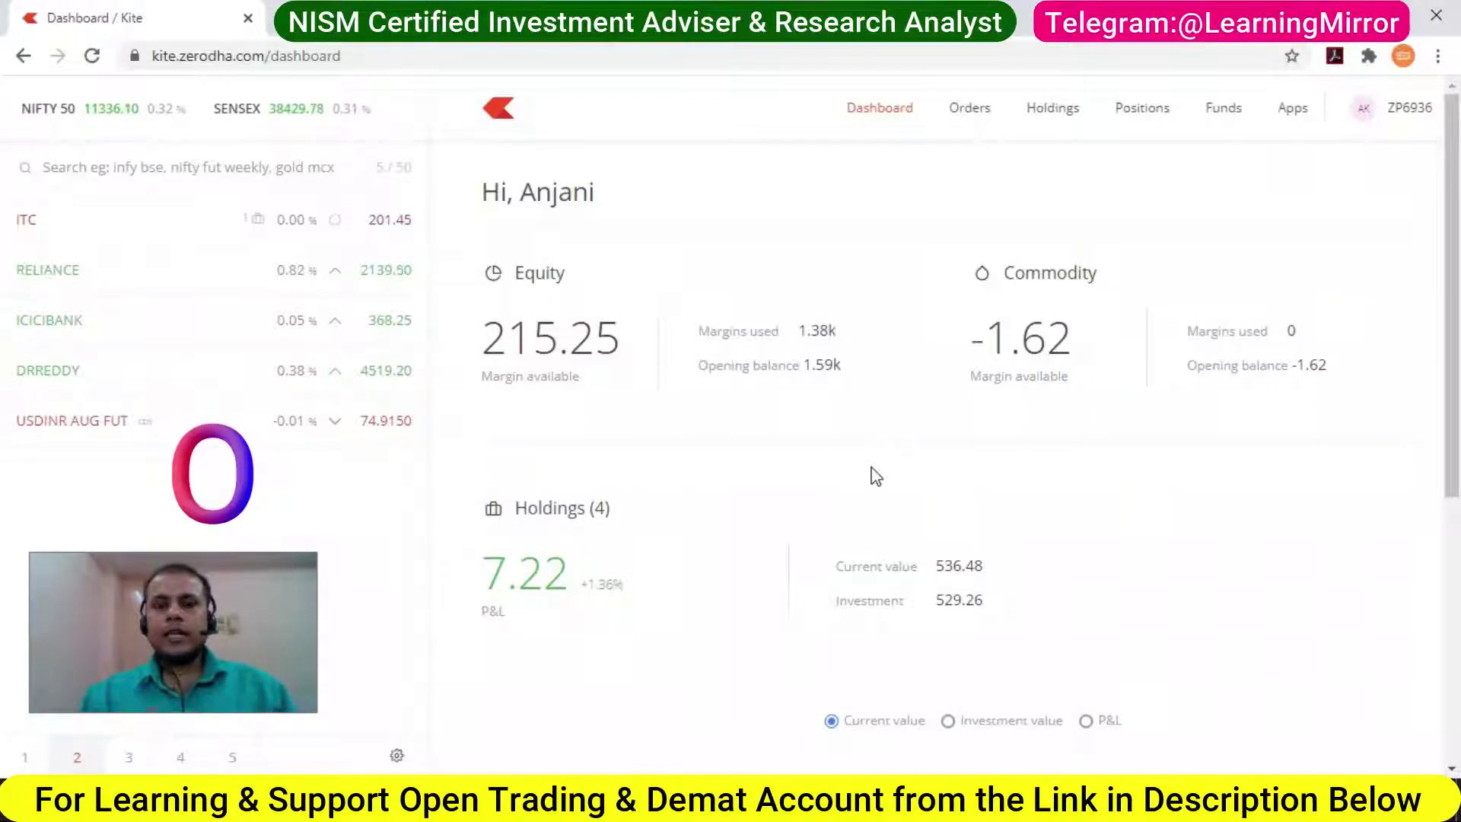
pyautogui.press('o')
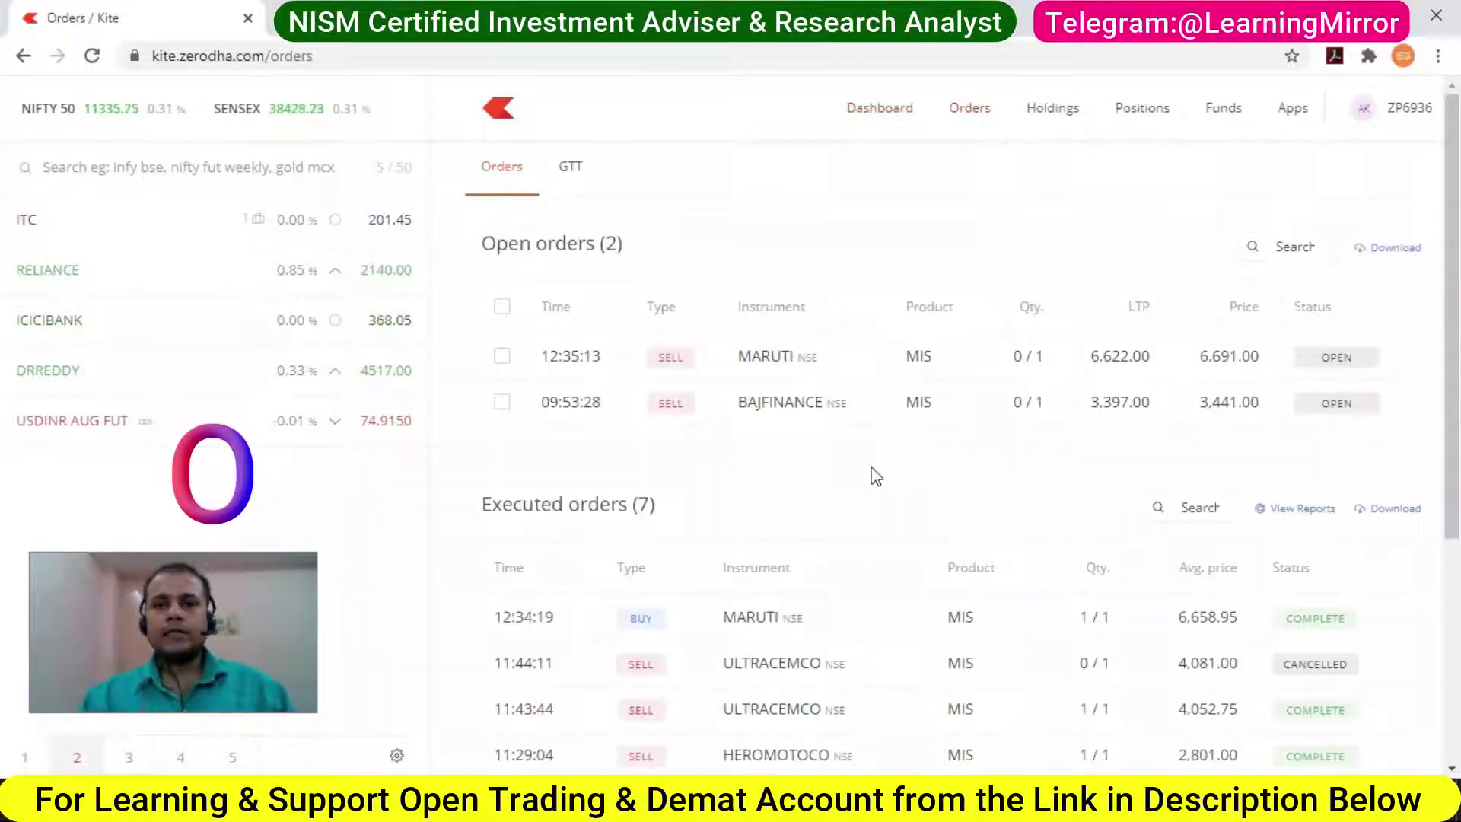
pyautogui.moveTo(965, 616)
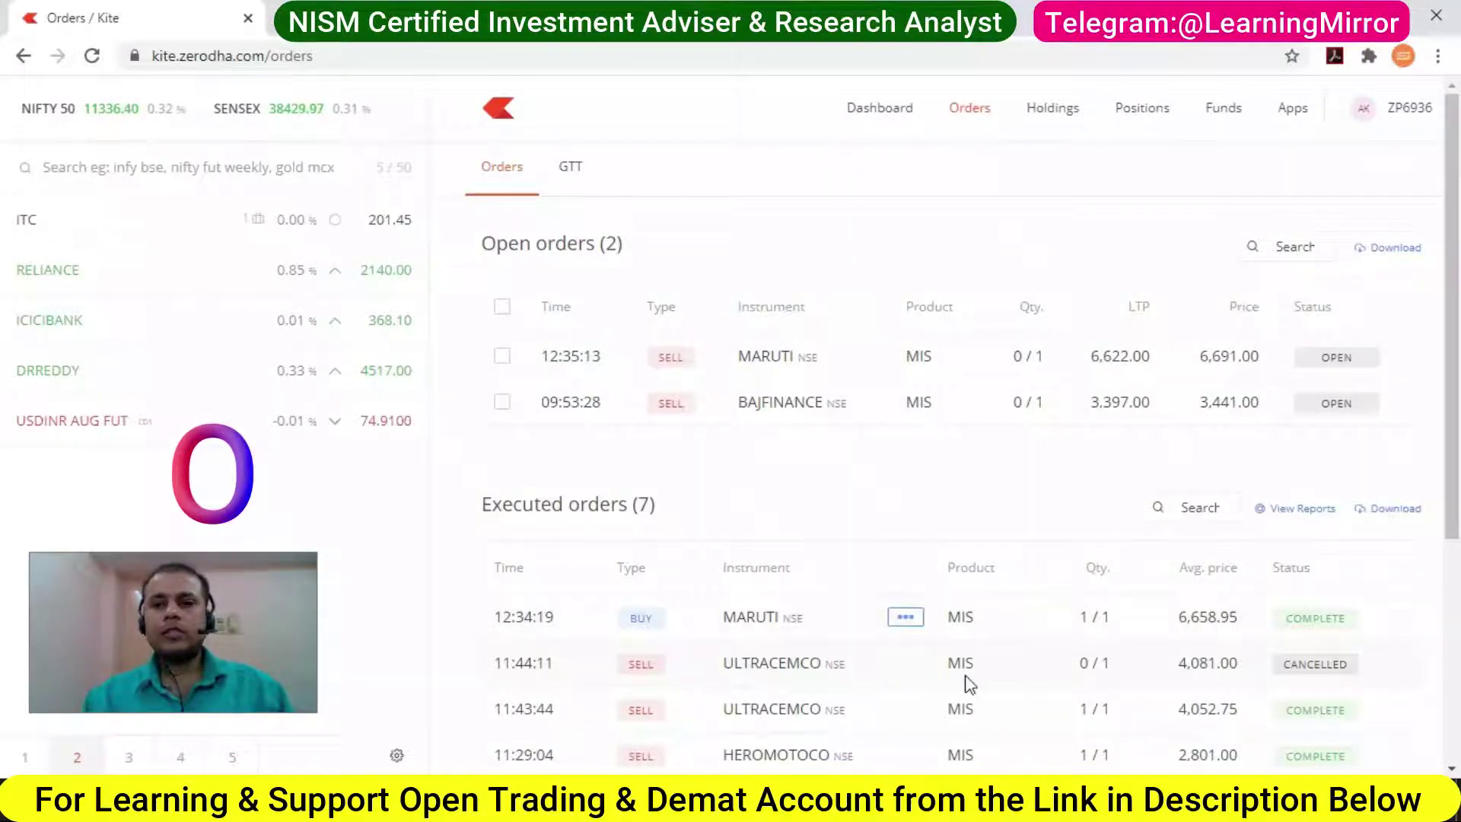
pyautogui.scroll(-2, 4, 403)
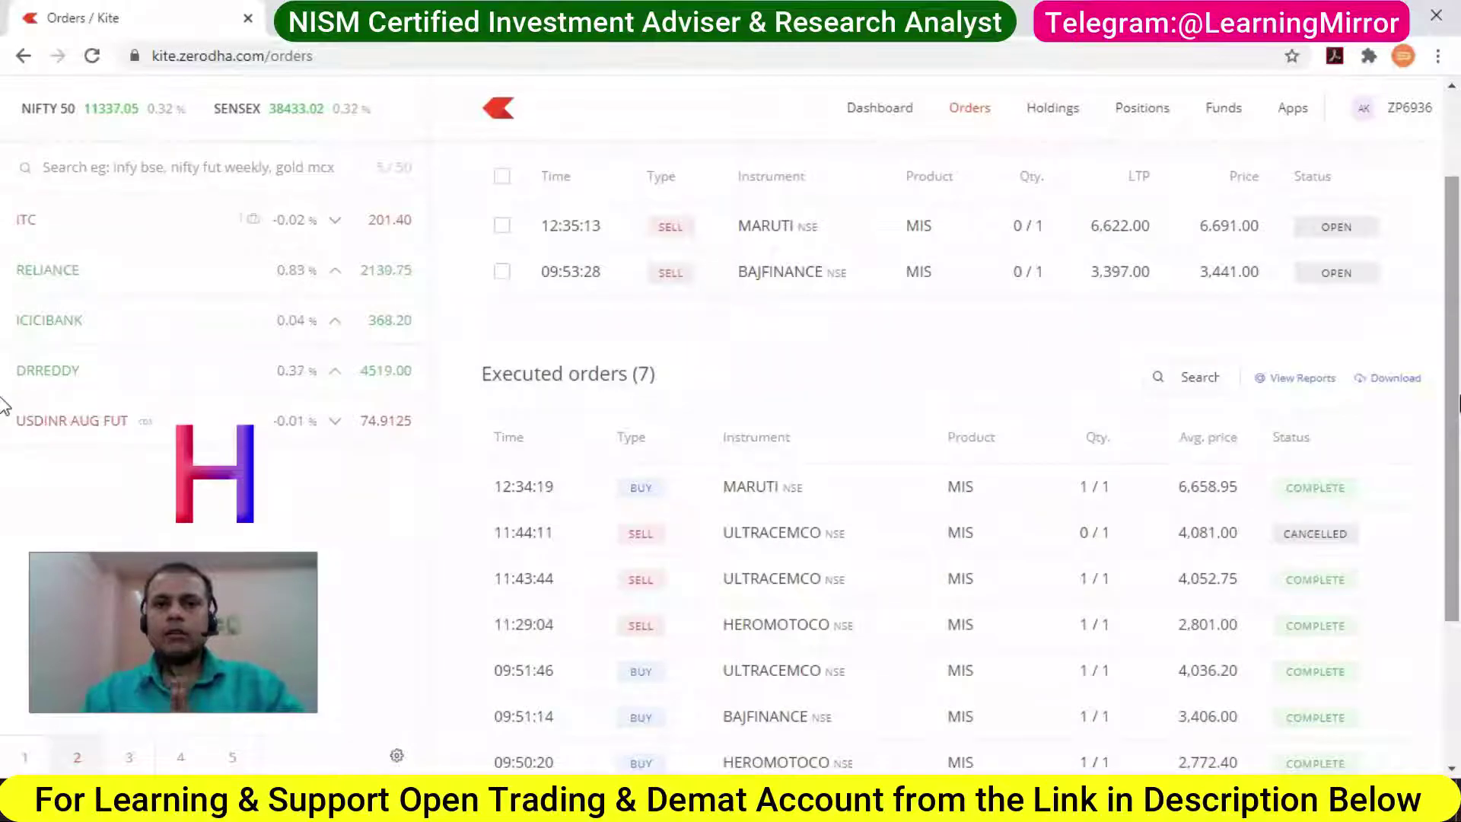
pyautogui.press('h')
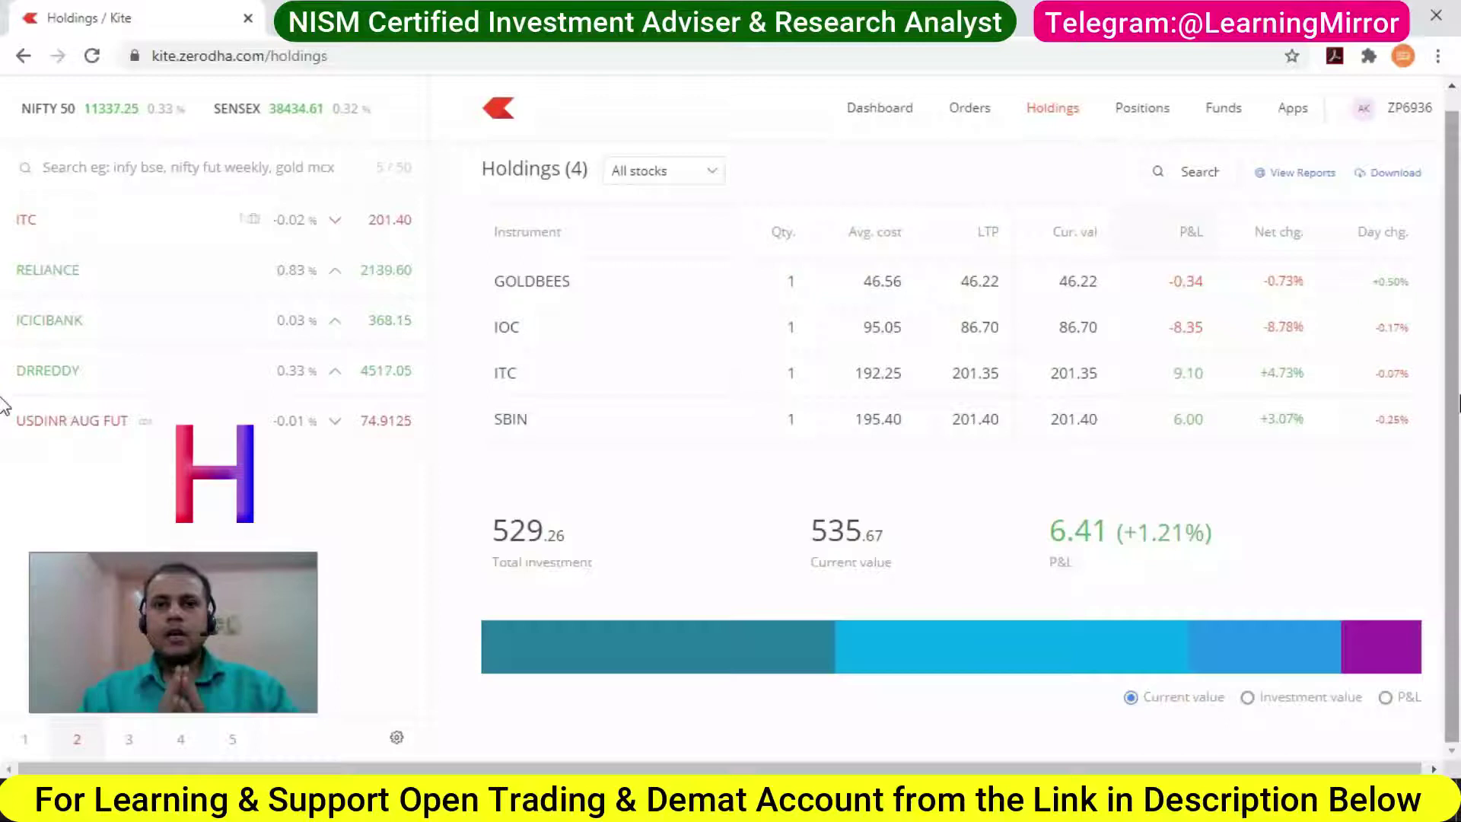
pyautogui.press('p')
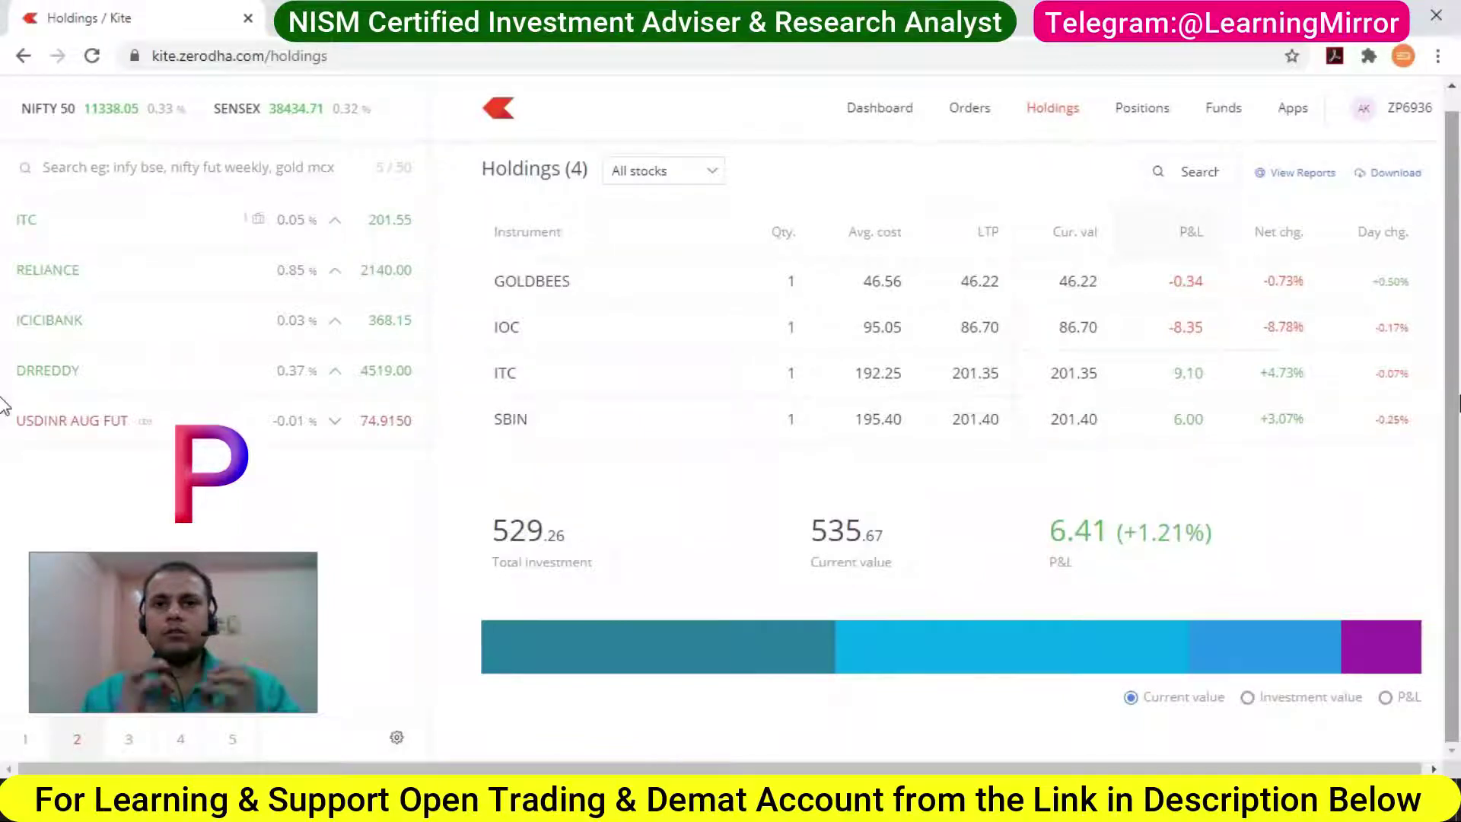
# - Open Positions with Shift+P and highlight the -0.80 total P&L and ULTRACEMCO's +16.55
pyautogui.press('p')
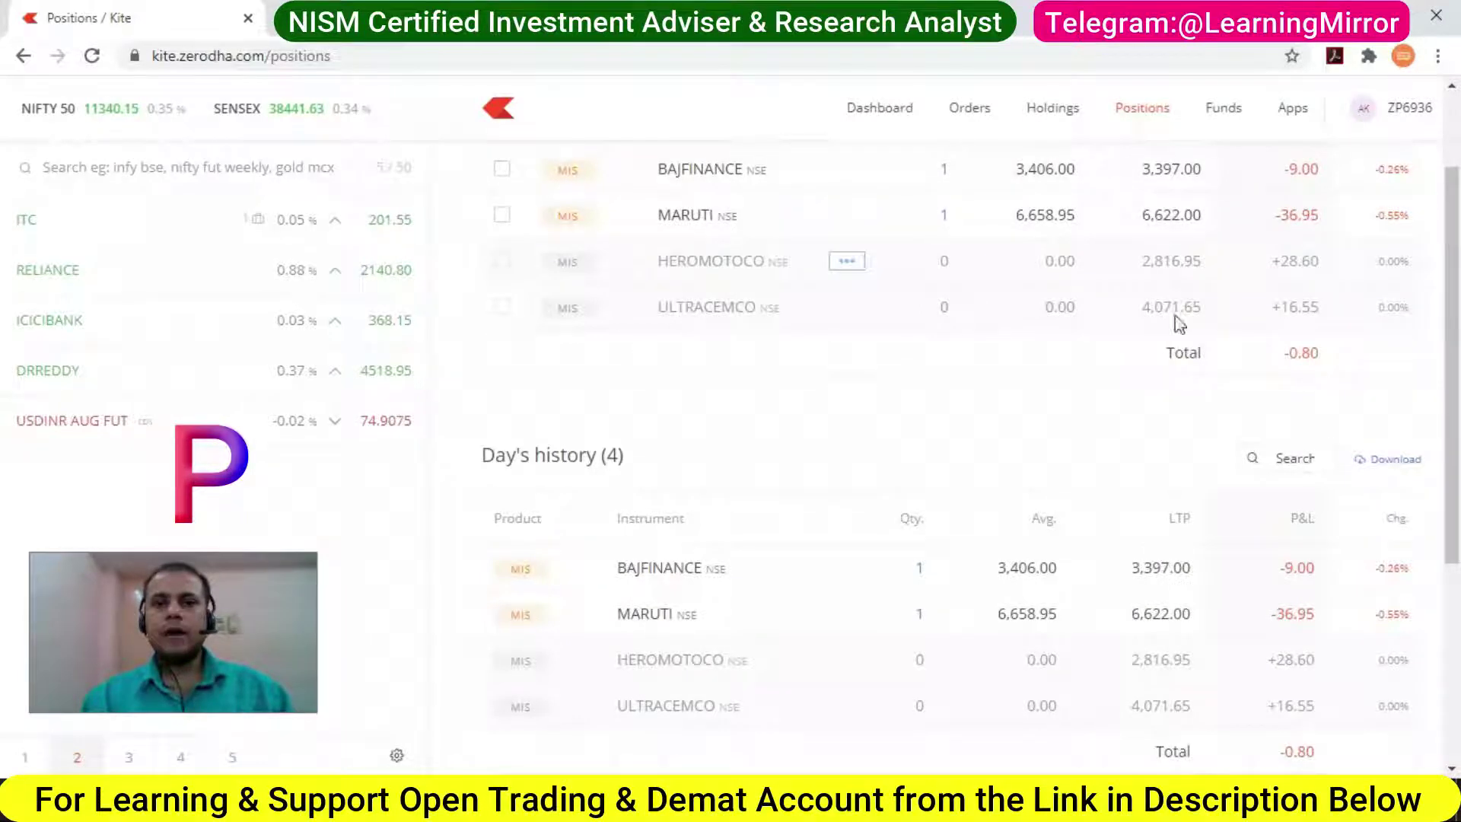
pyautogui.moveTo(1289, 357); pyautogui.dragTo(1328, 367)
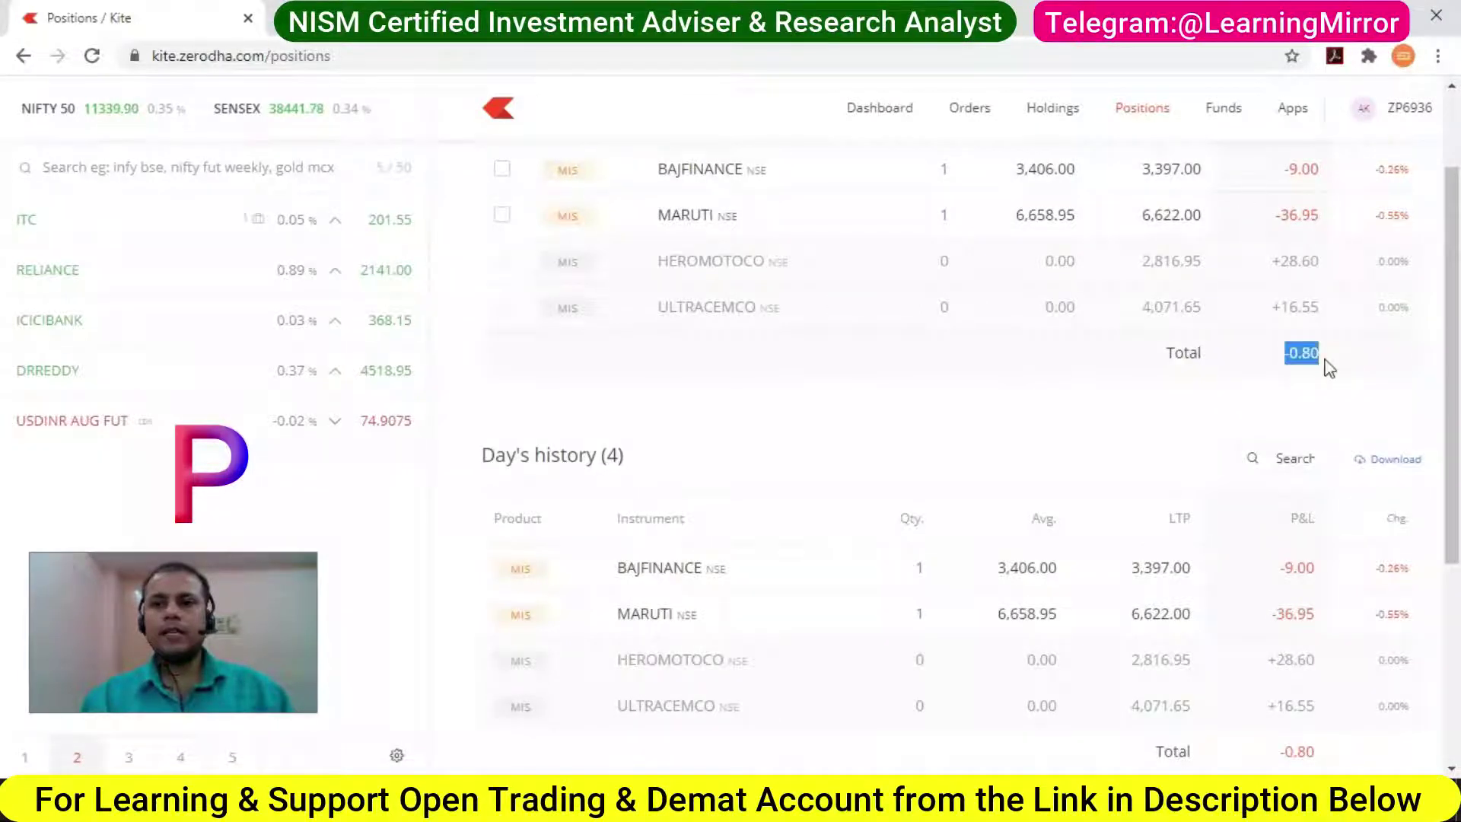
pyautogui.moveTo(1452, 381); pyautogui.dragTo(1452, 525)
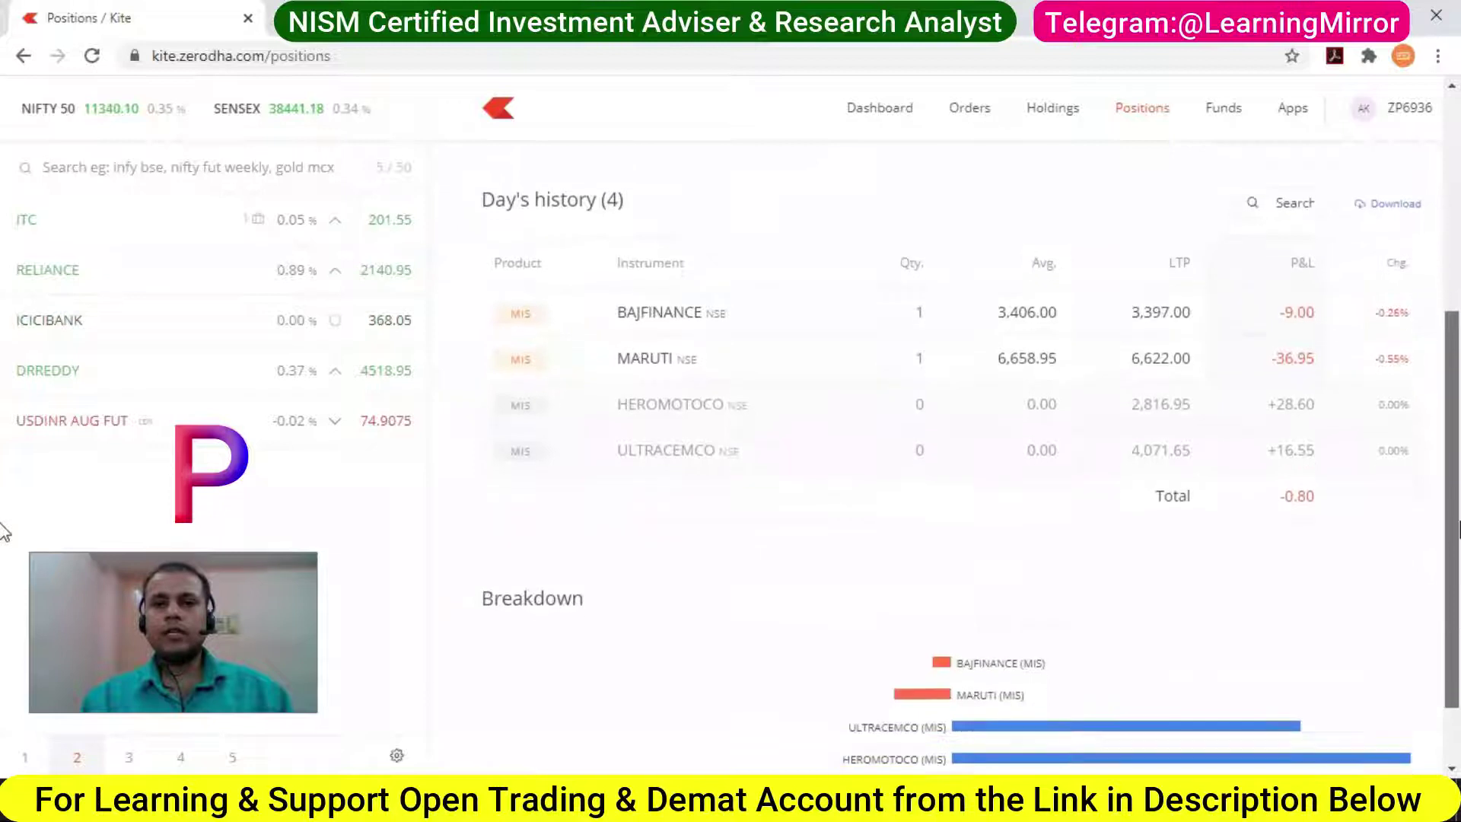
pyautogui.moveTo(1282, 406)
pyautogui.mouseDown()
pyautogui.moveTo(1320, 416)
pyautogui.moveTo(1321, 452)
pyautogui.mouseUp()
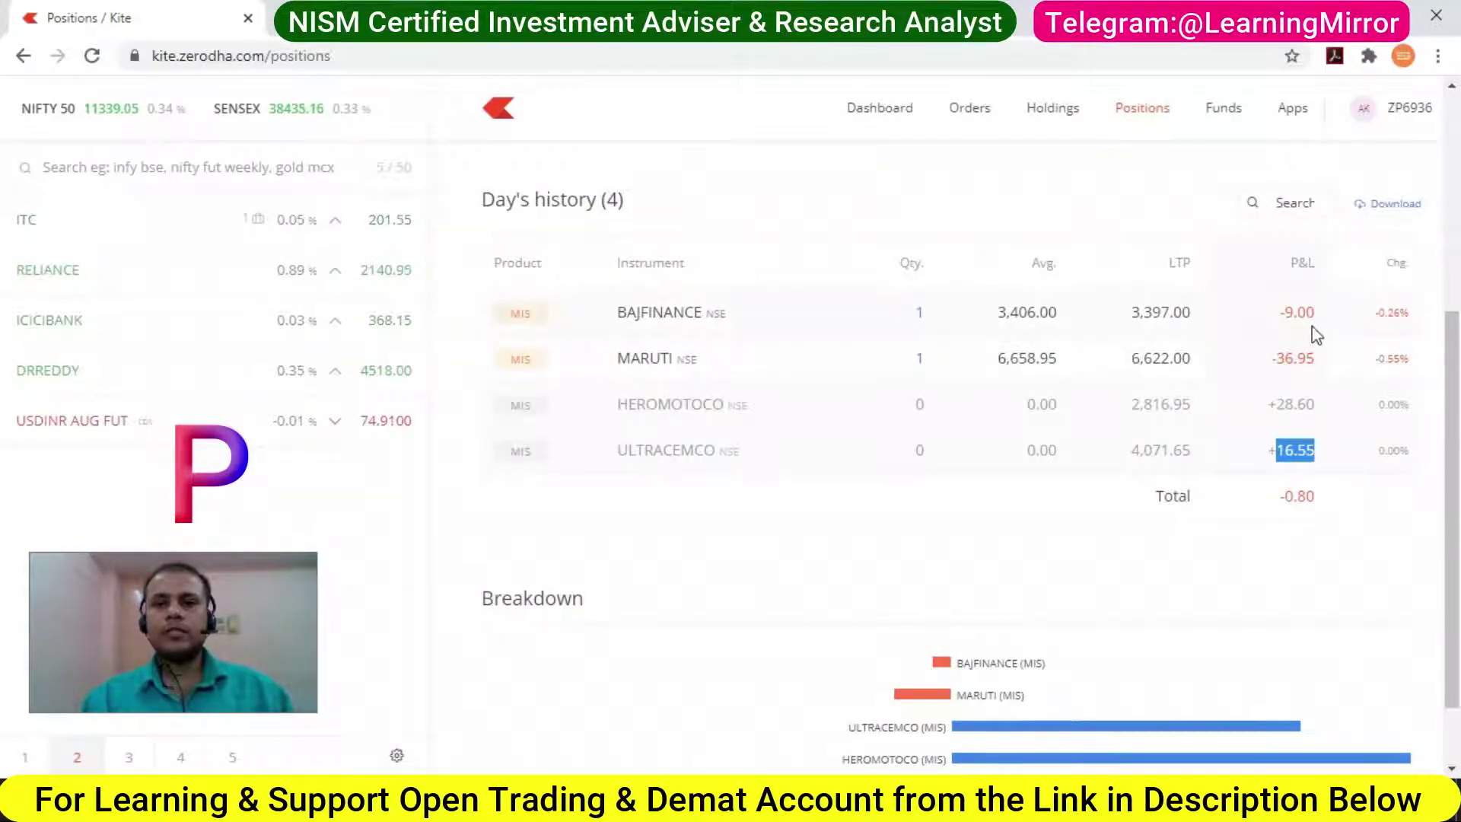
pyautogui.scroll(5, 864, 466)
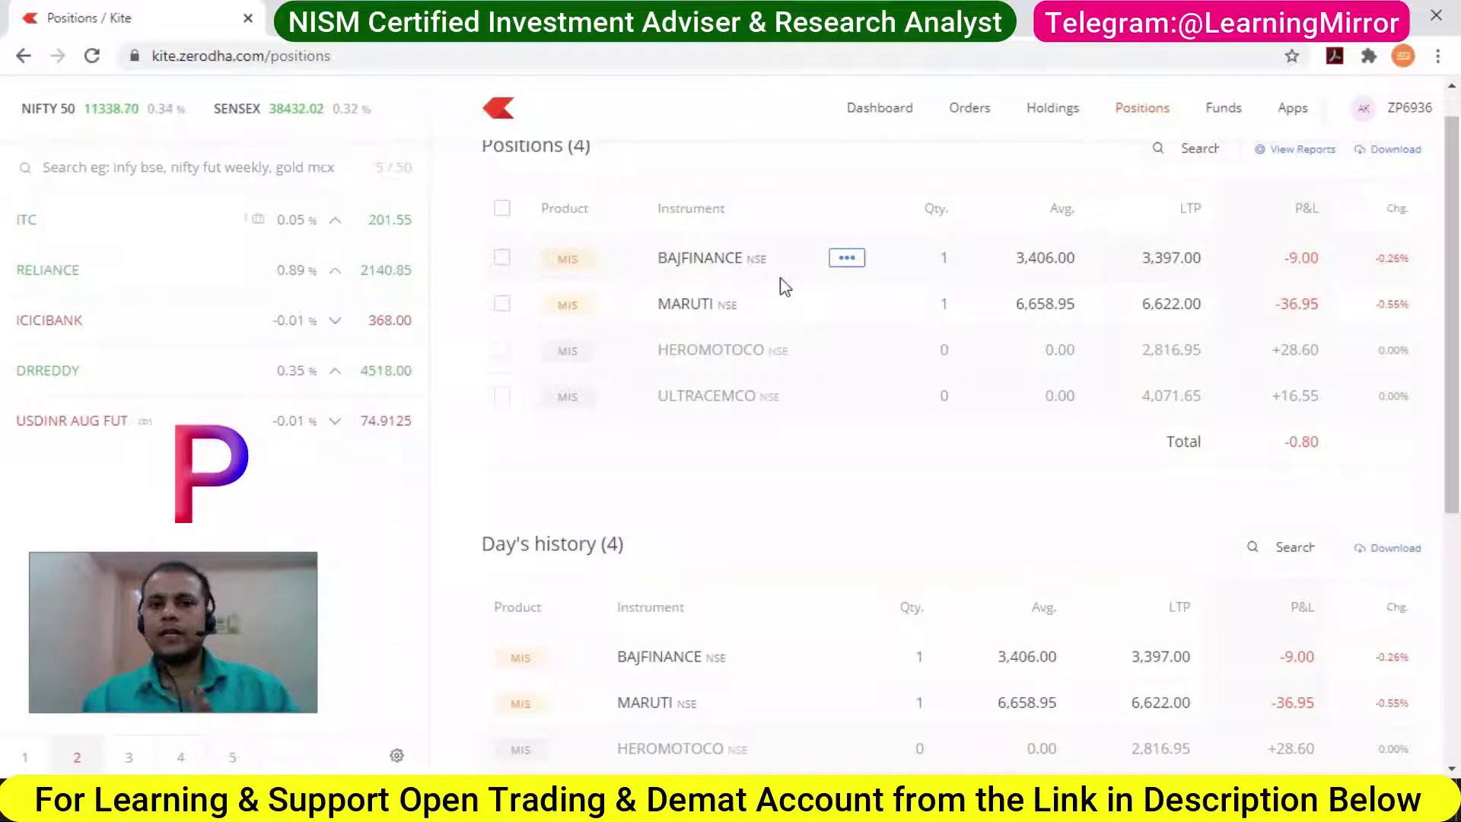
# - Tick the BAJFINANCE position, view Funds via Shift+F, and switch the security form to Change PIN
pyautogui.click(501, 258)
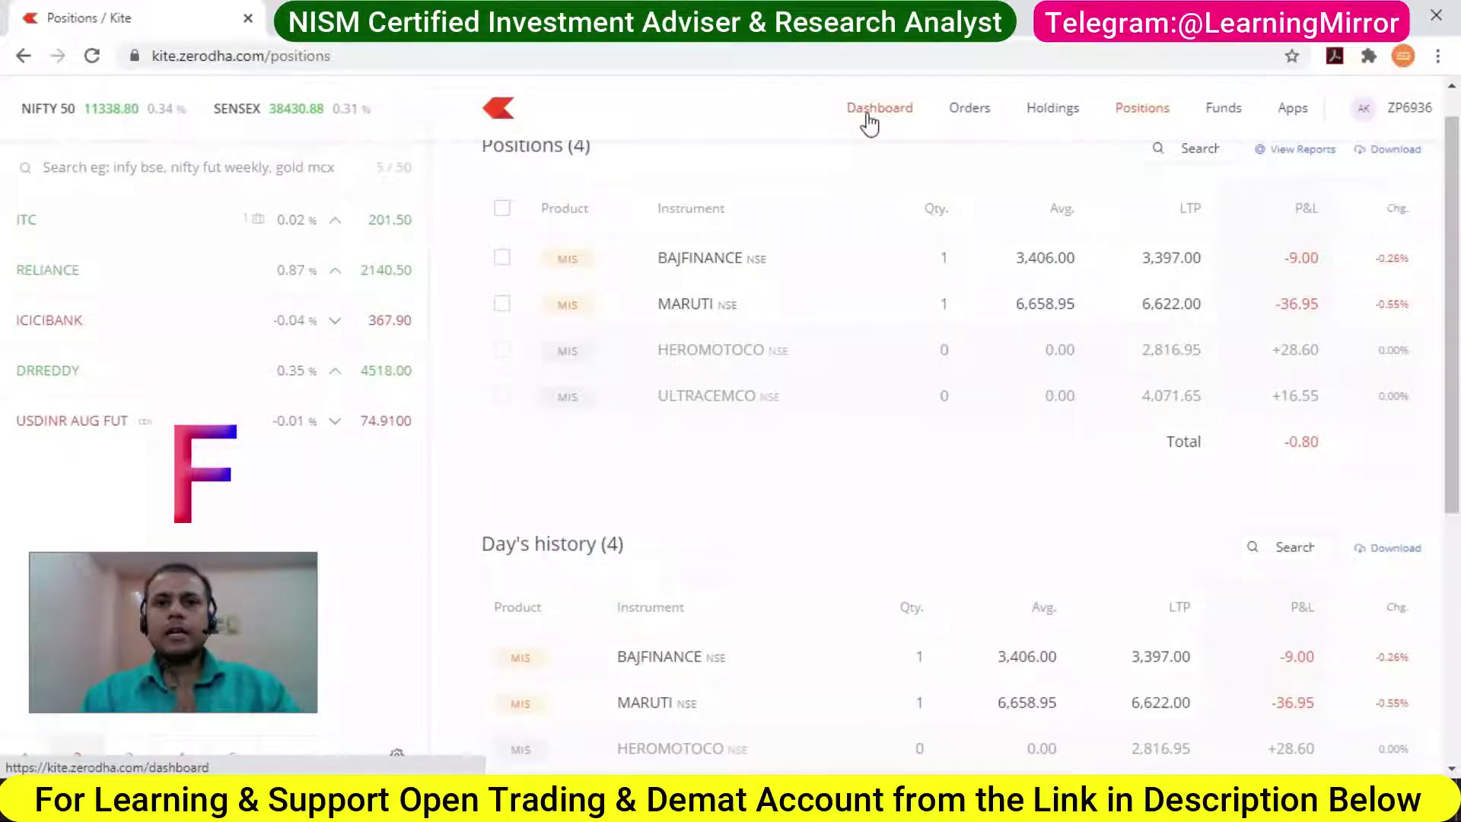
pyautogui.press('f')
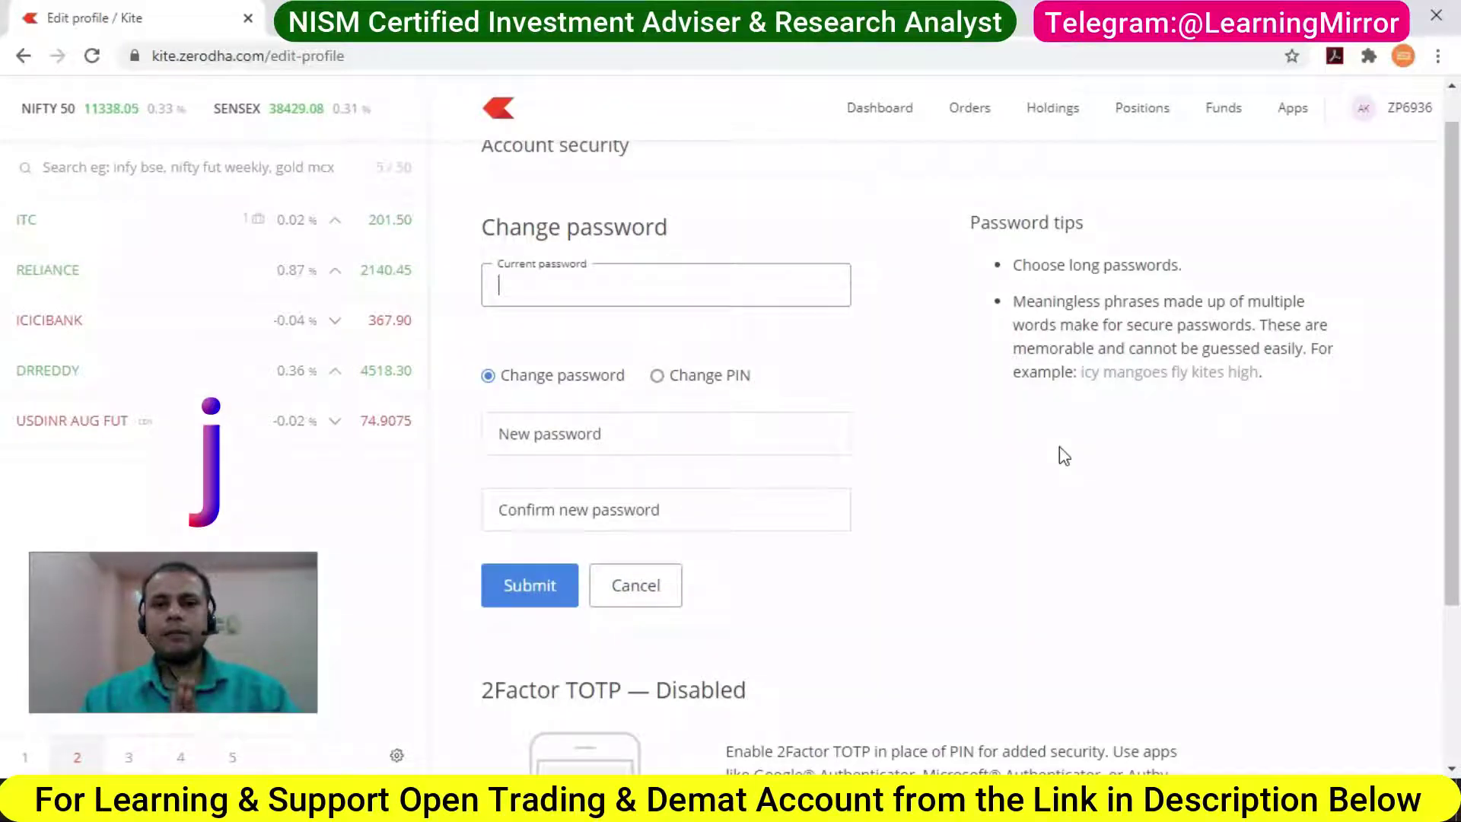
pyautogui.click(697, 386)
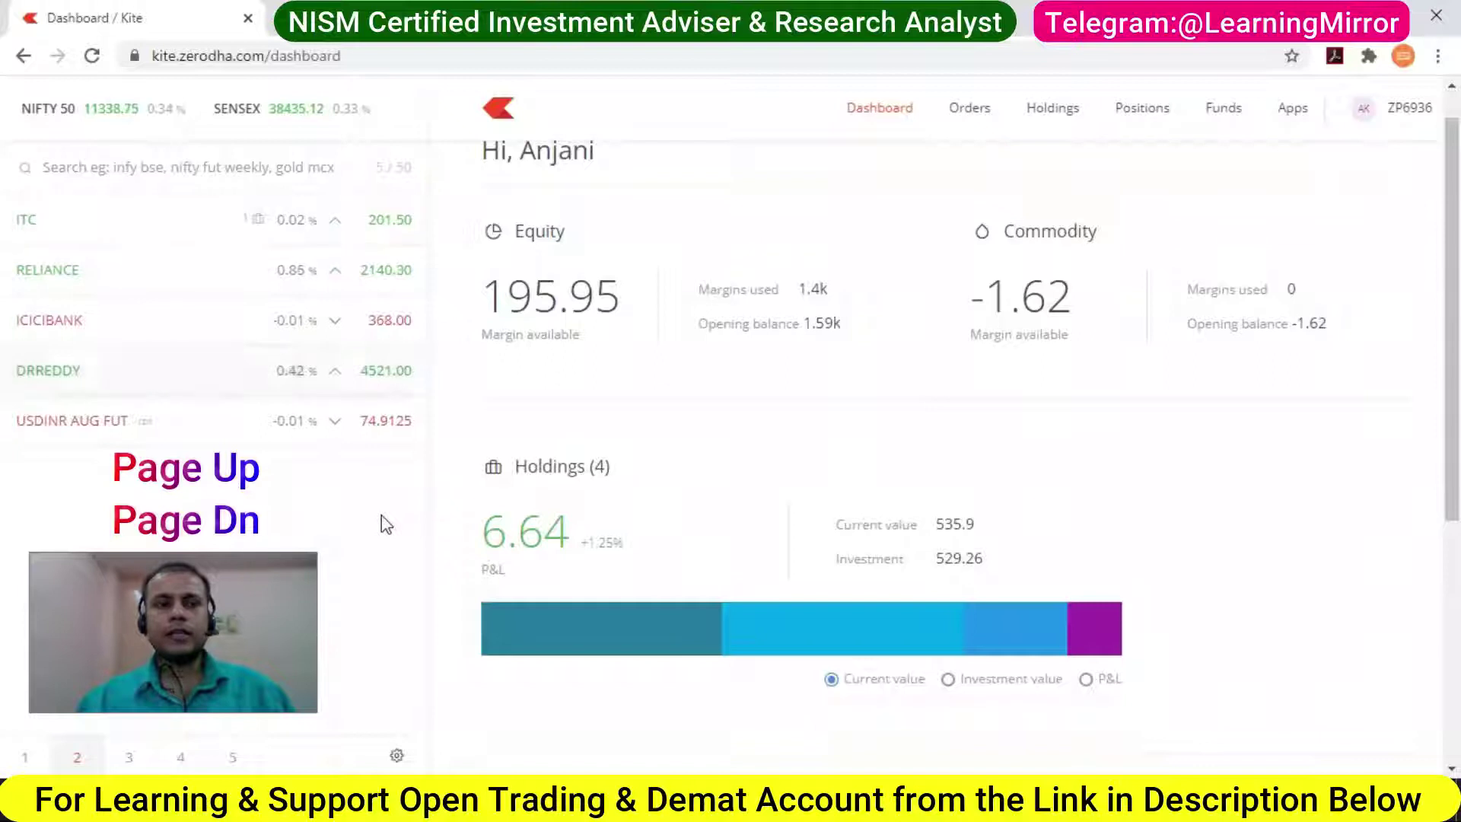
pyautogui.moveTo(69, 269)
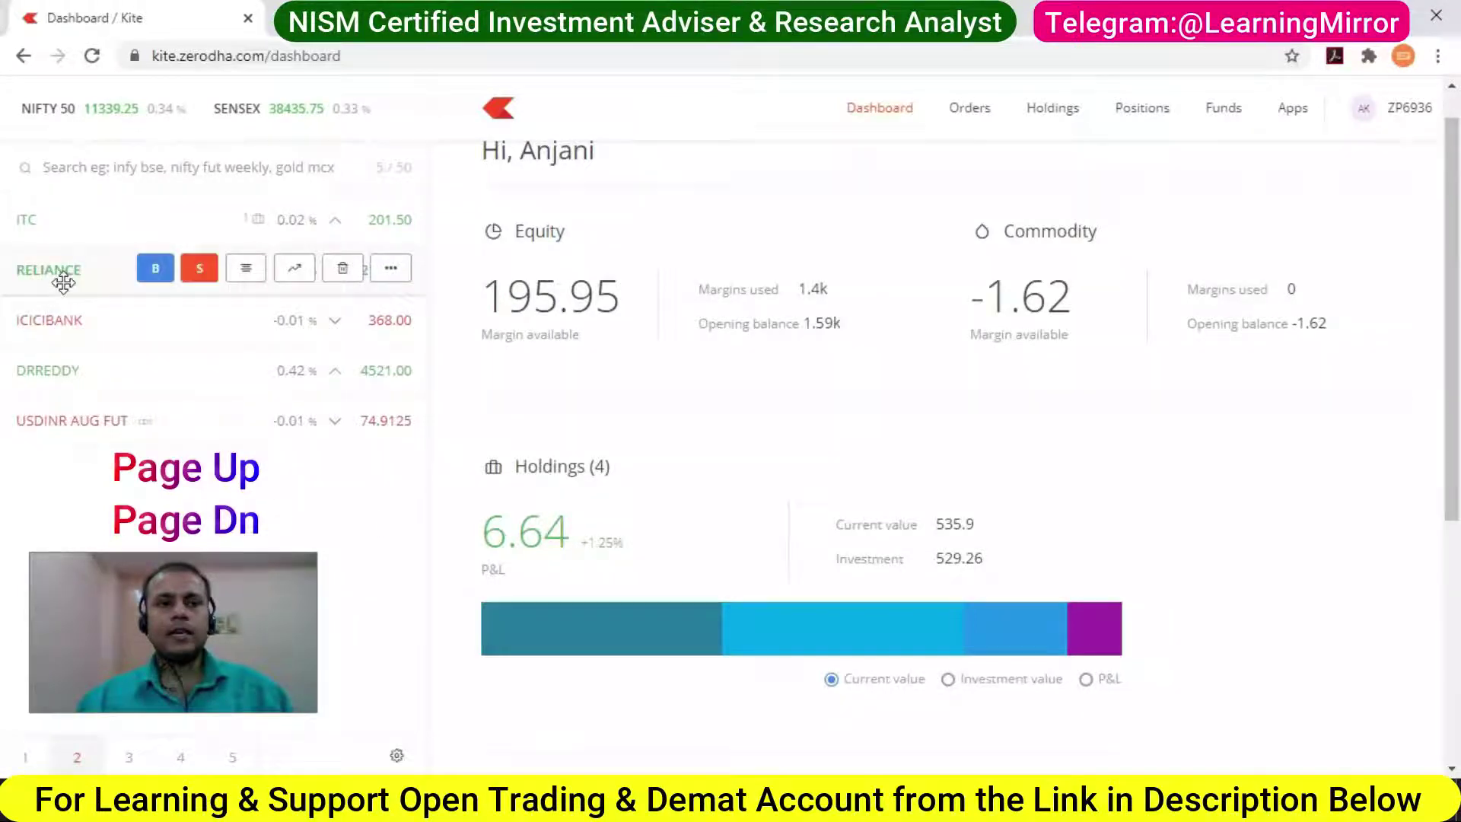
# - Arrow through the watchlist past ICICIBANK and RELIANCE to ITC, then bring up its buy window
pyautogui.press('Down')
pyautogui.press('Down')
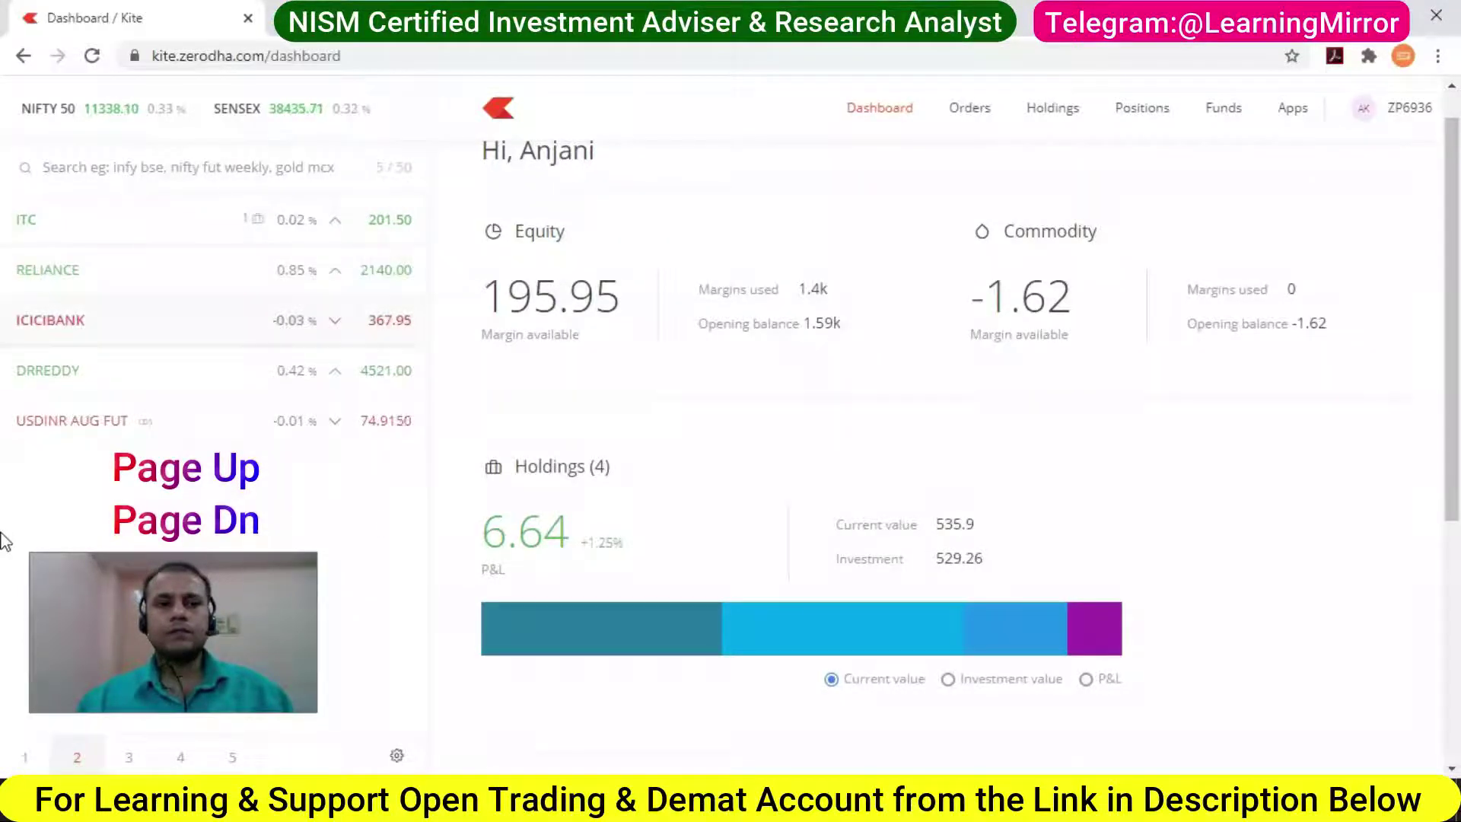
pyautogui.press('Up')
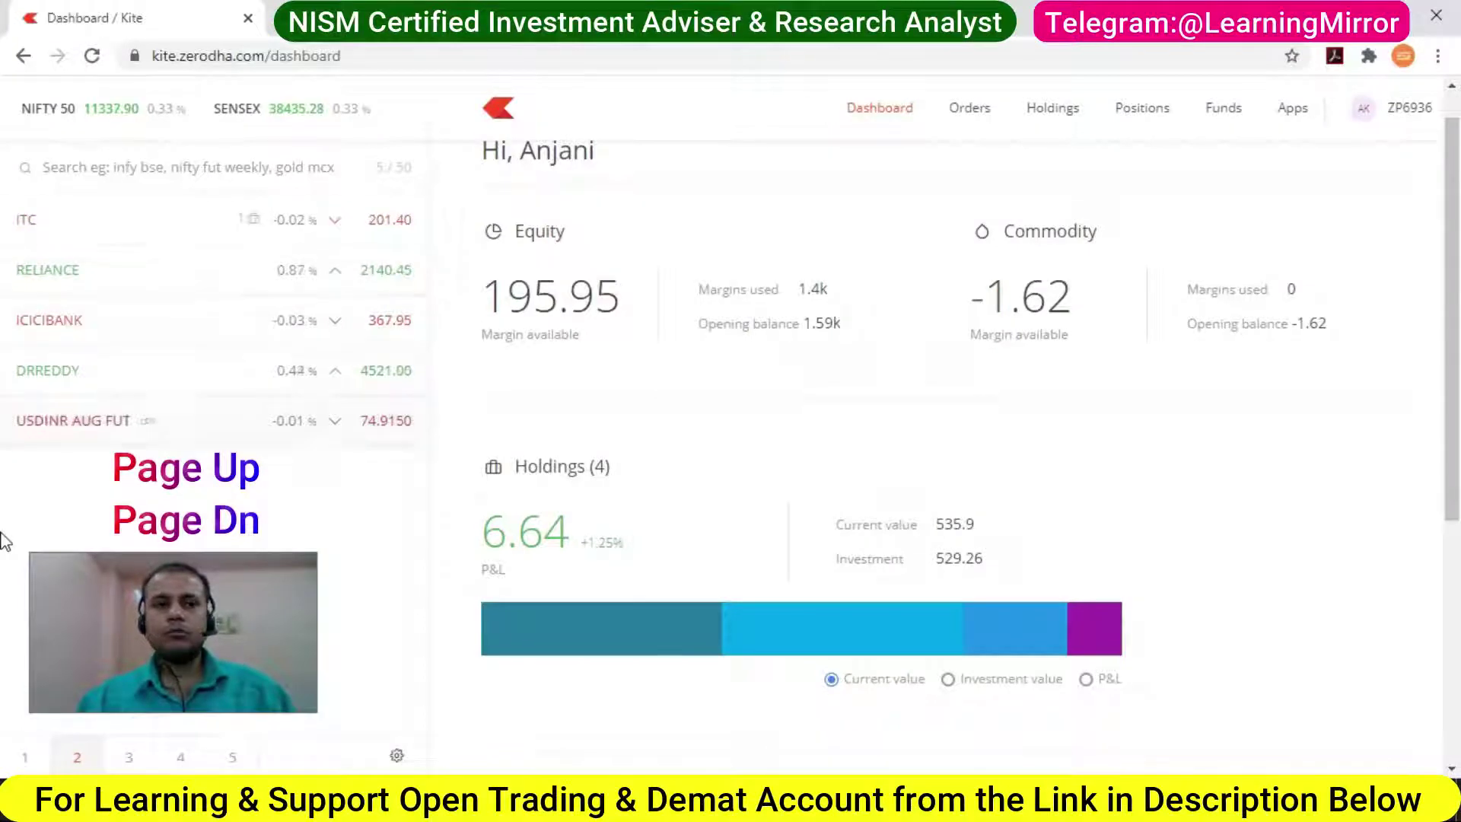
pyautogui.press('Up')
pyautogui.press('Up')
pyautogui.press('Up')
pyautogui.press('Up')
pyautogui.press('Up')
pyautogui.press('Up')
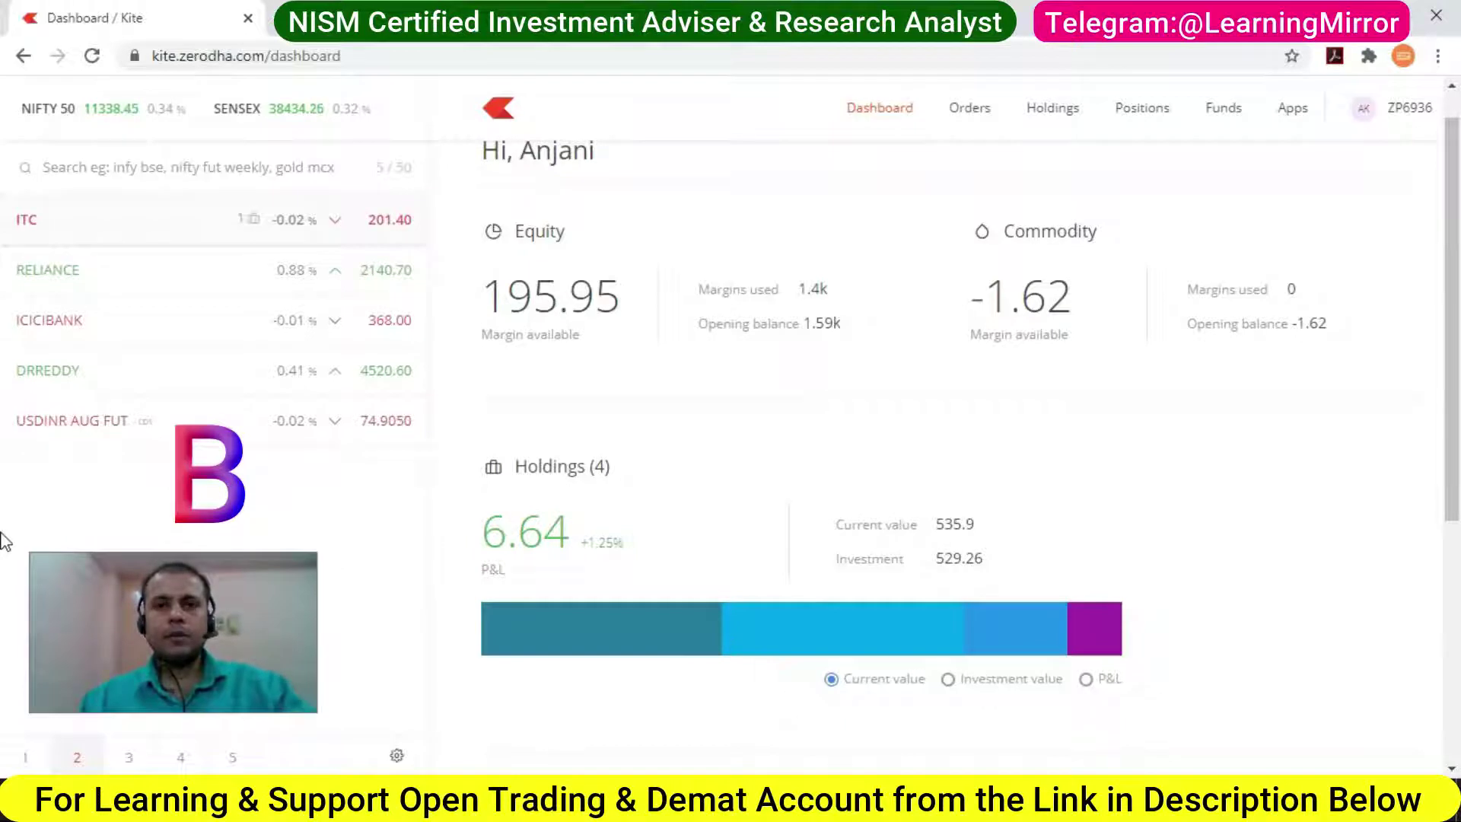
pyautogui.press('b')
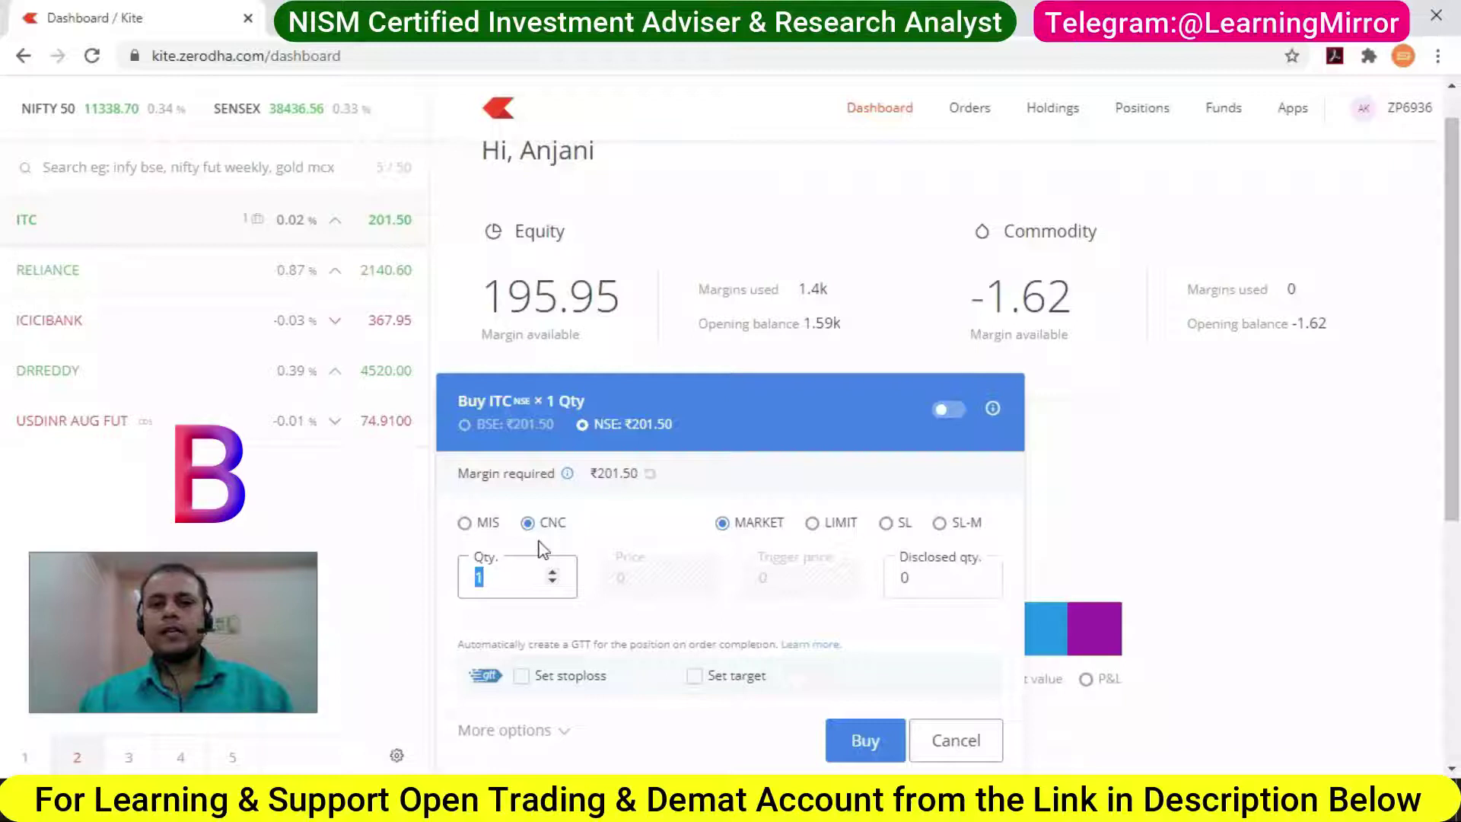
# - Try MIS and CNC products, edit quantity and refresh margin in the ITC buy window, then cancel it
pyautogui.click(481, 524)
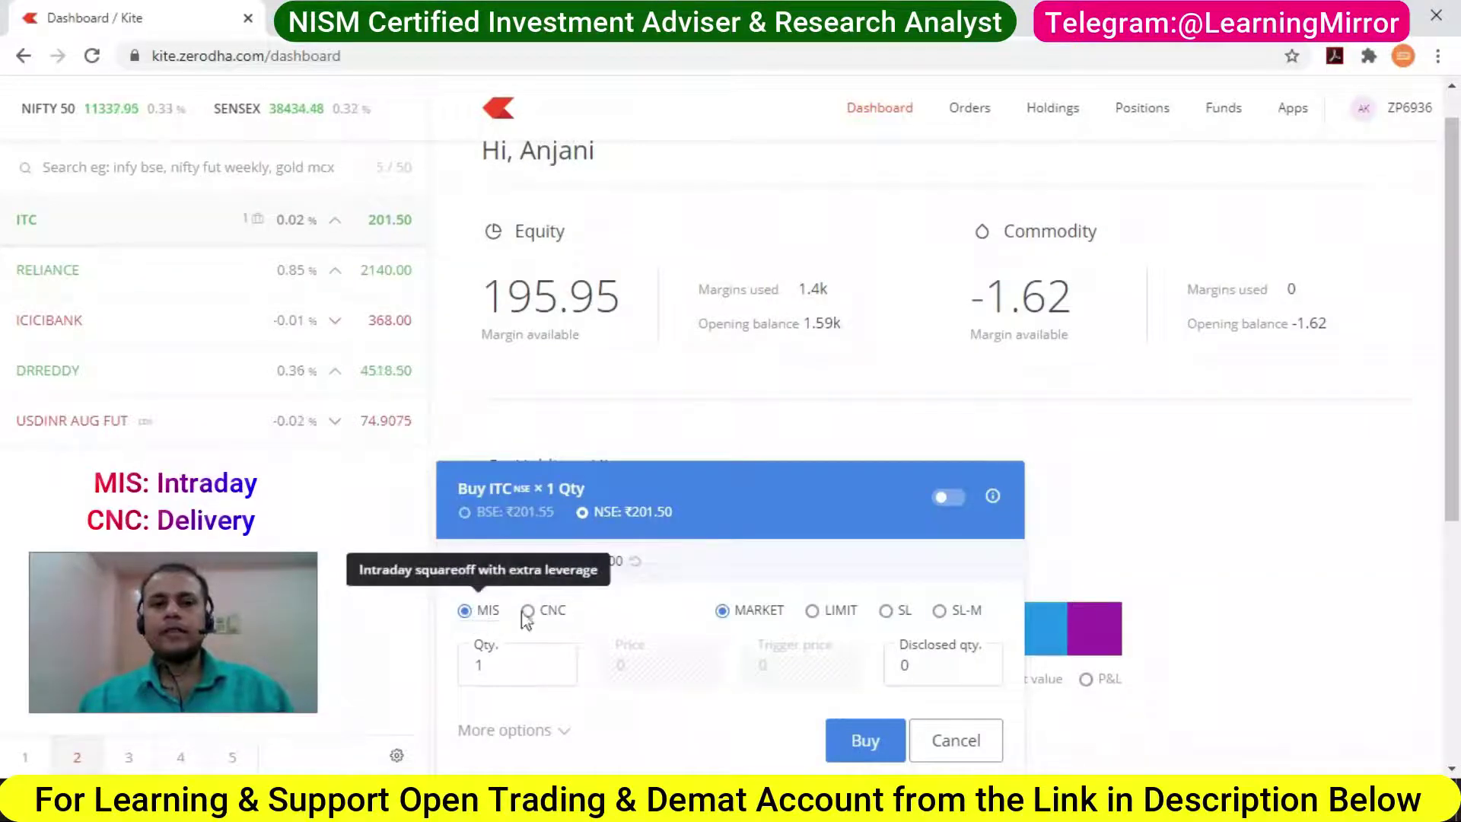
pyautogui.click(553, 617)
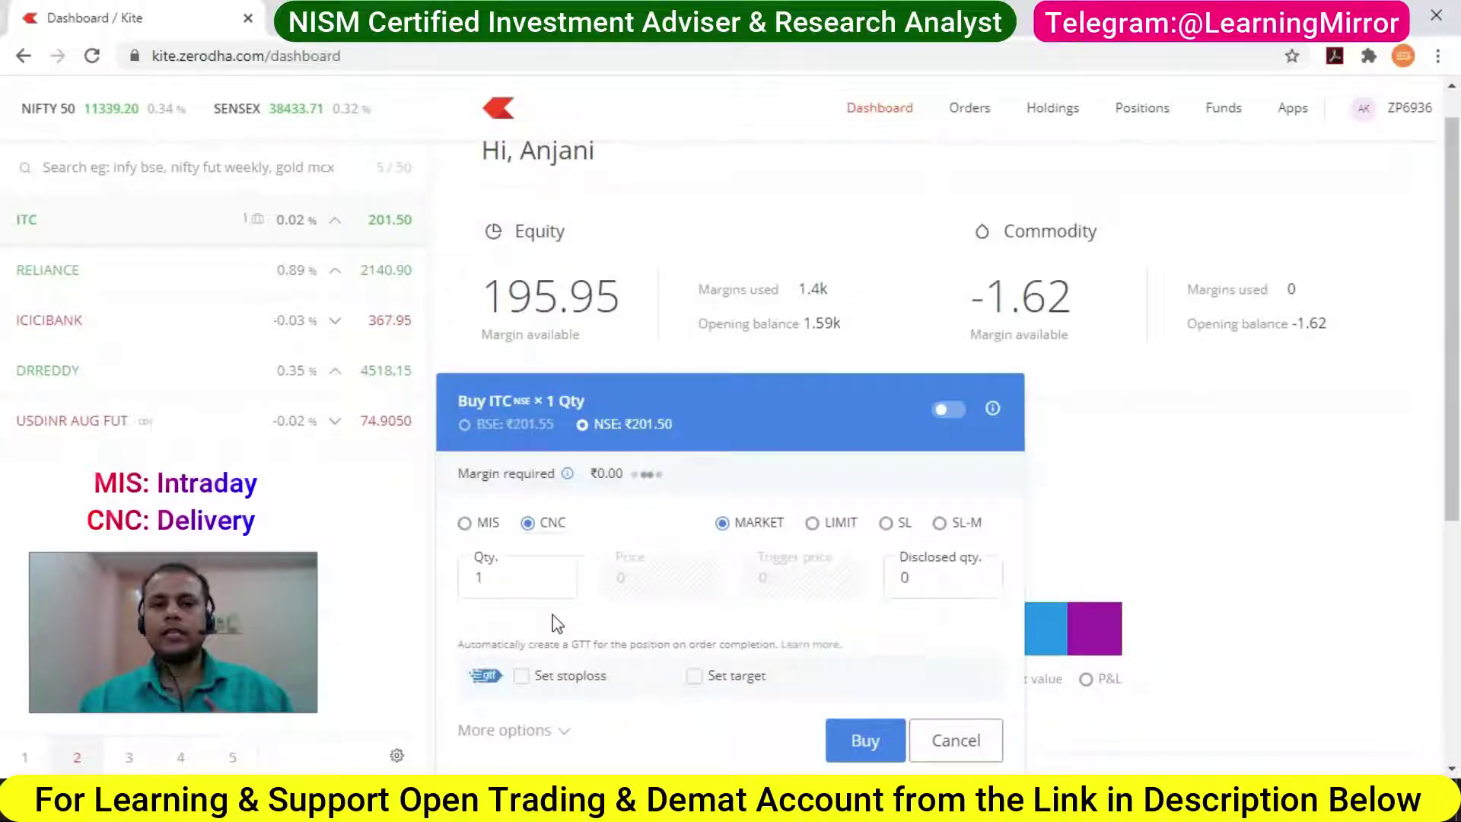
pyautogui.click(485, 525)
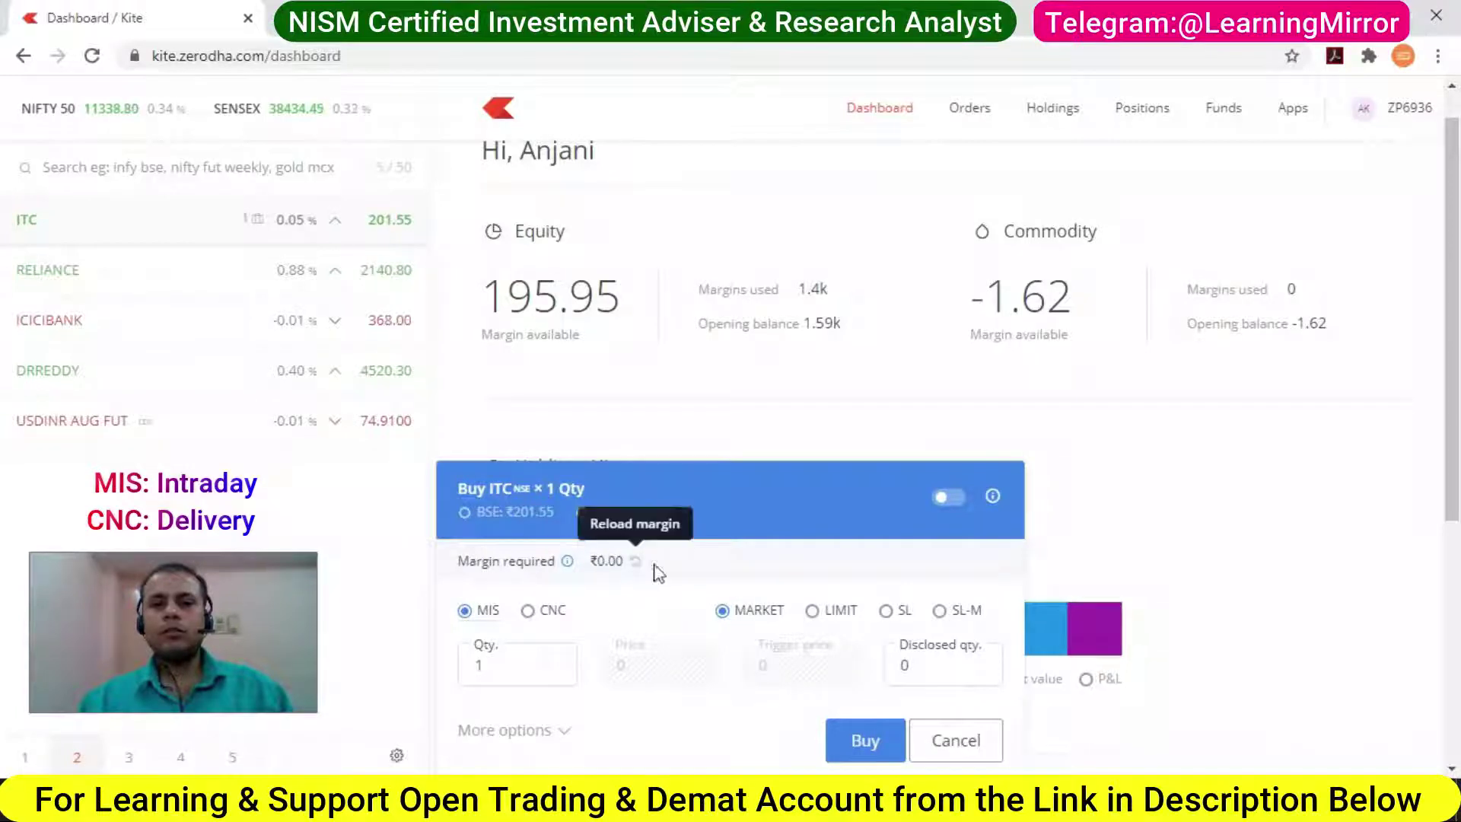
pyautogui.click(498, 671)
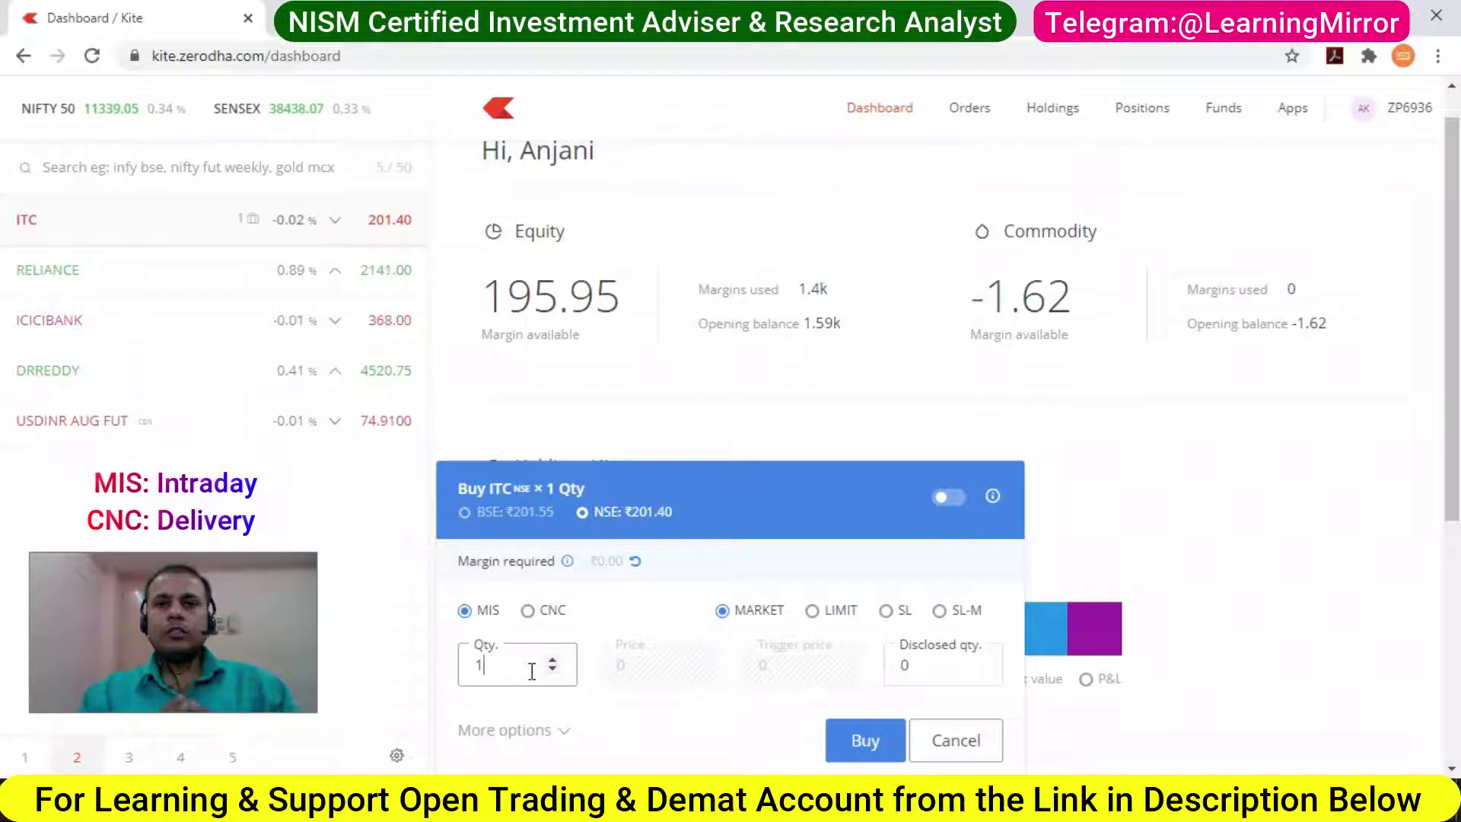
pyautogui.click(636, 563)
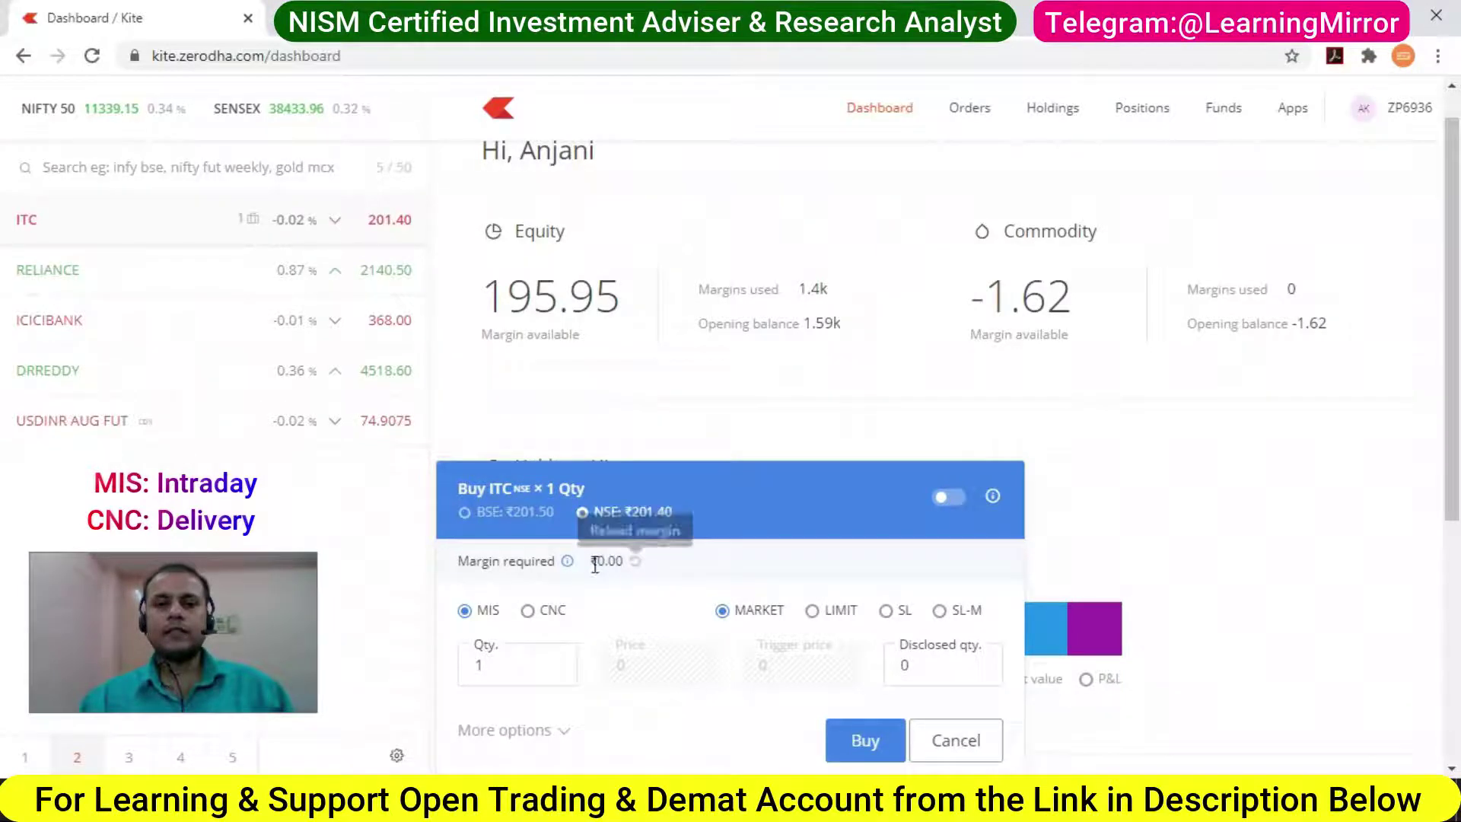
pyautogui.click(971, 755)
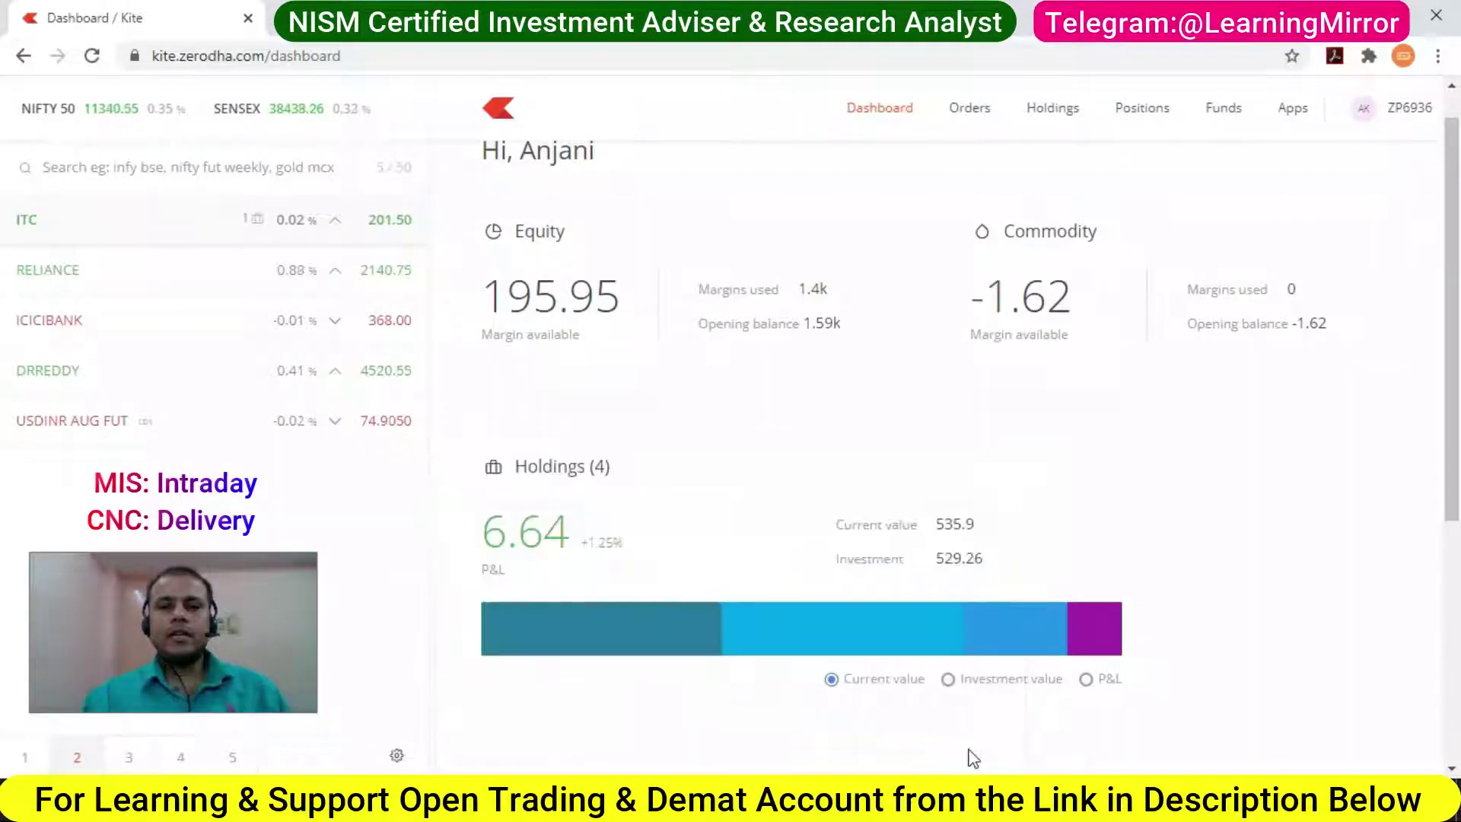
pyautogui.moveTo(206, 319)
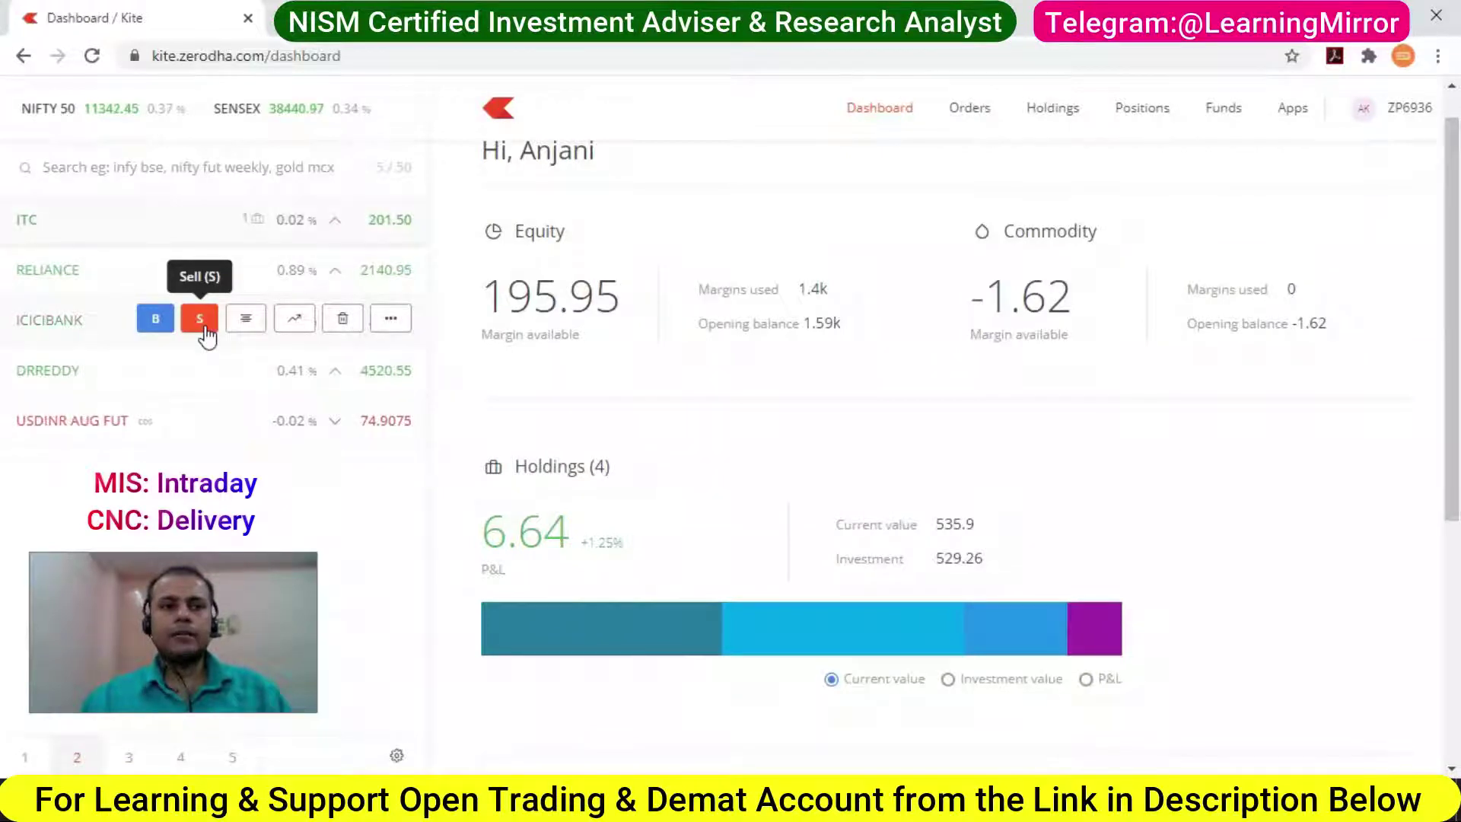
# - Place a market MIS buy of 2 ITC shares and open Orders from the completion notice
pyautogui.press('b')
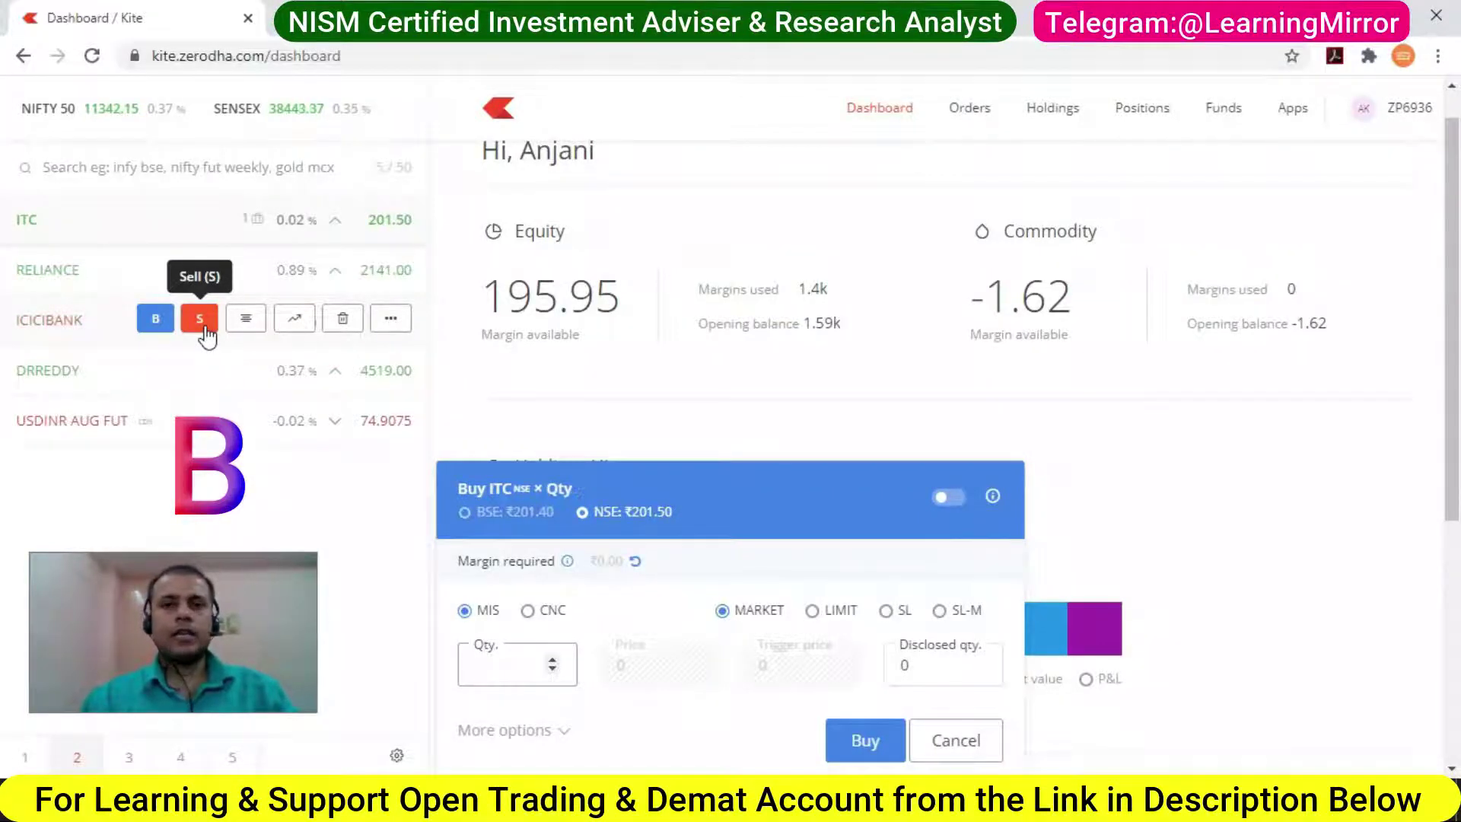
pyautogui.write('2')
pyautogui.press('Return')
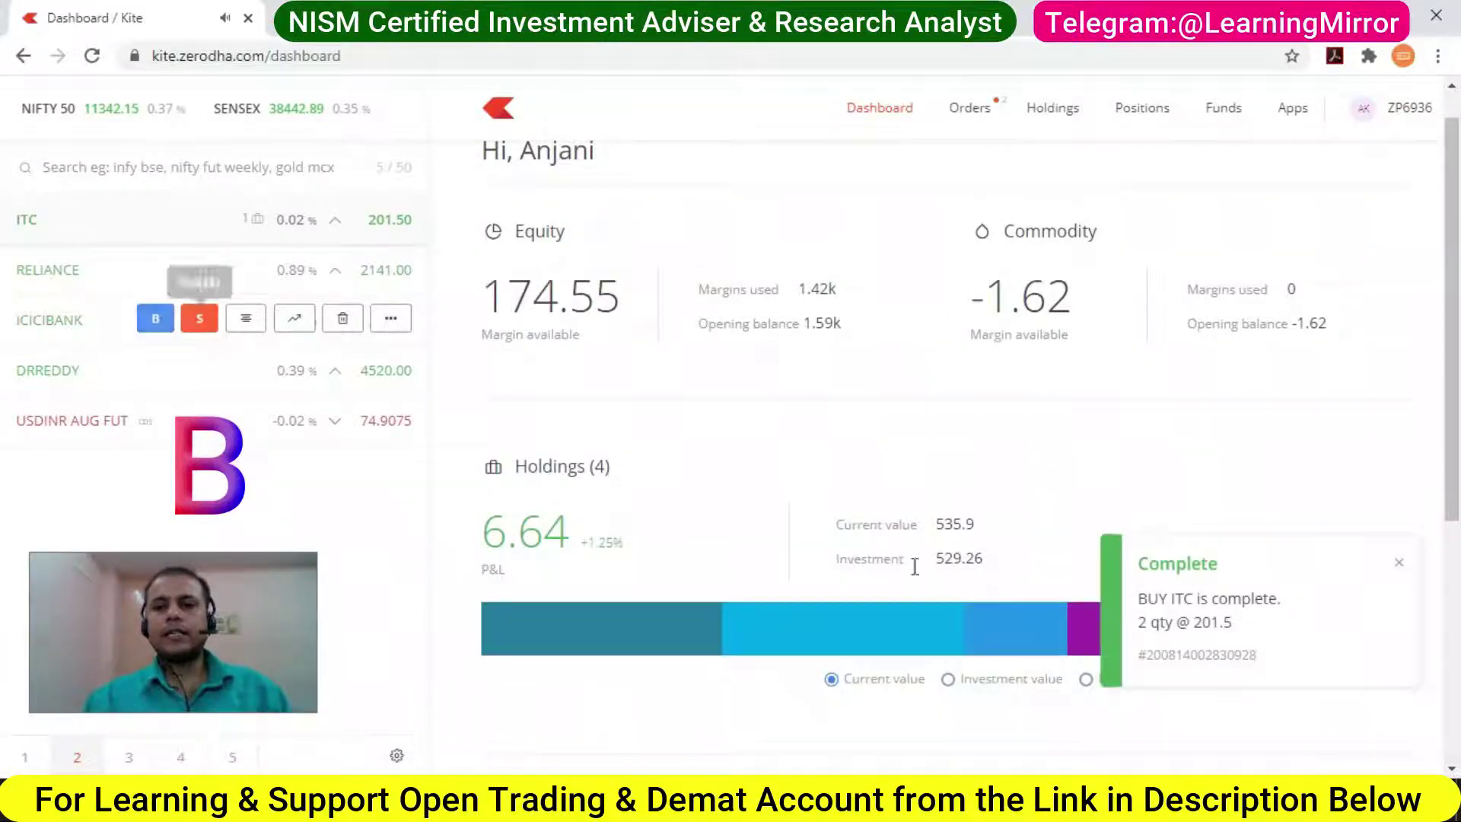
pyautogui.click(1240, 630)
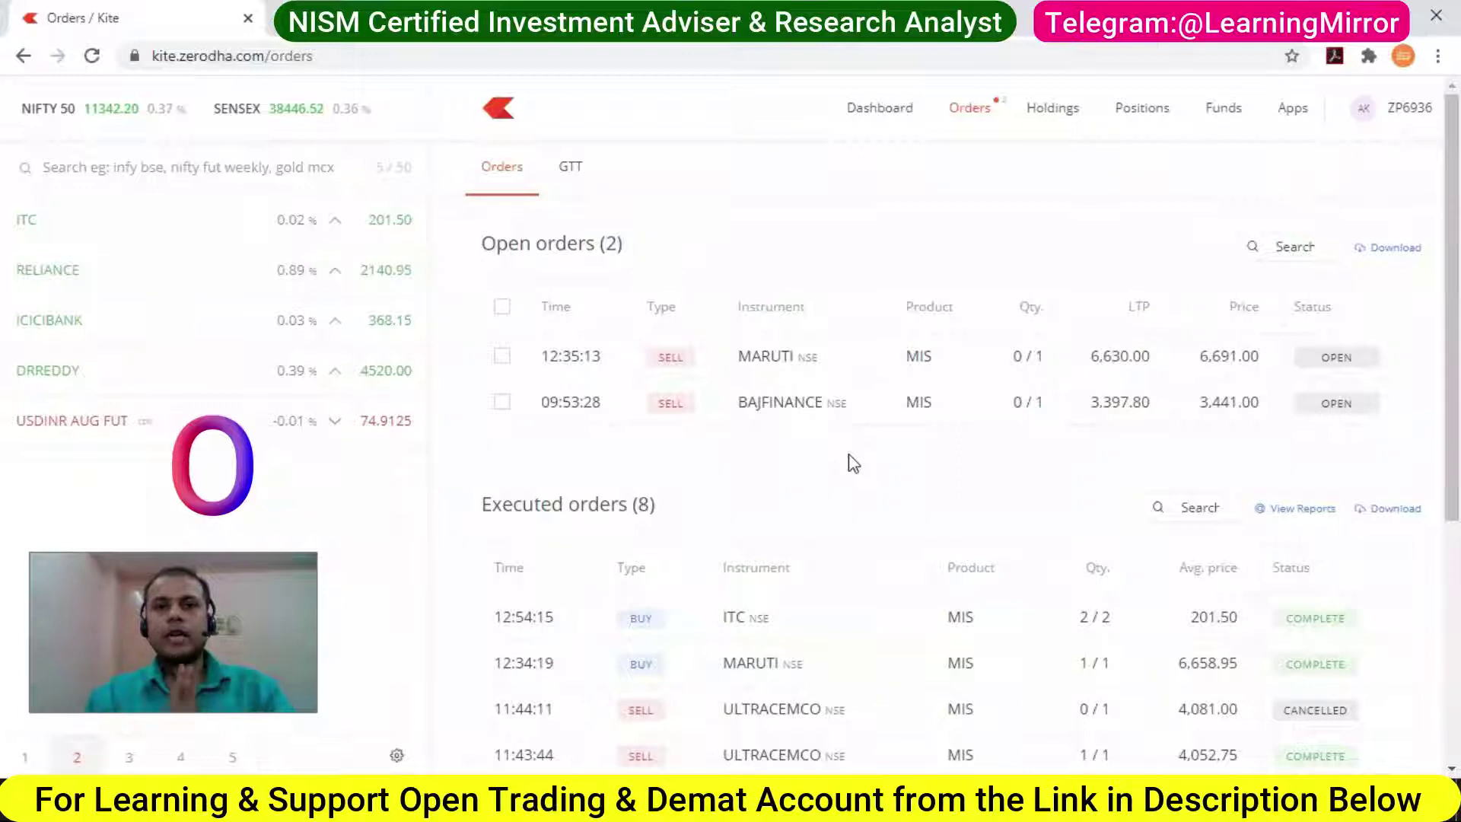
# - Show the Positions page with five positions, including the new 2-share ITC MIS holding at 201.50
pyautogui.press('p')
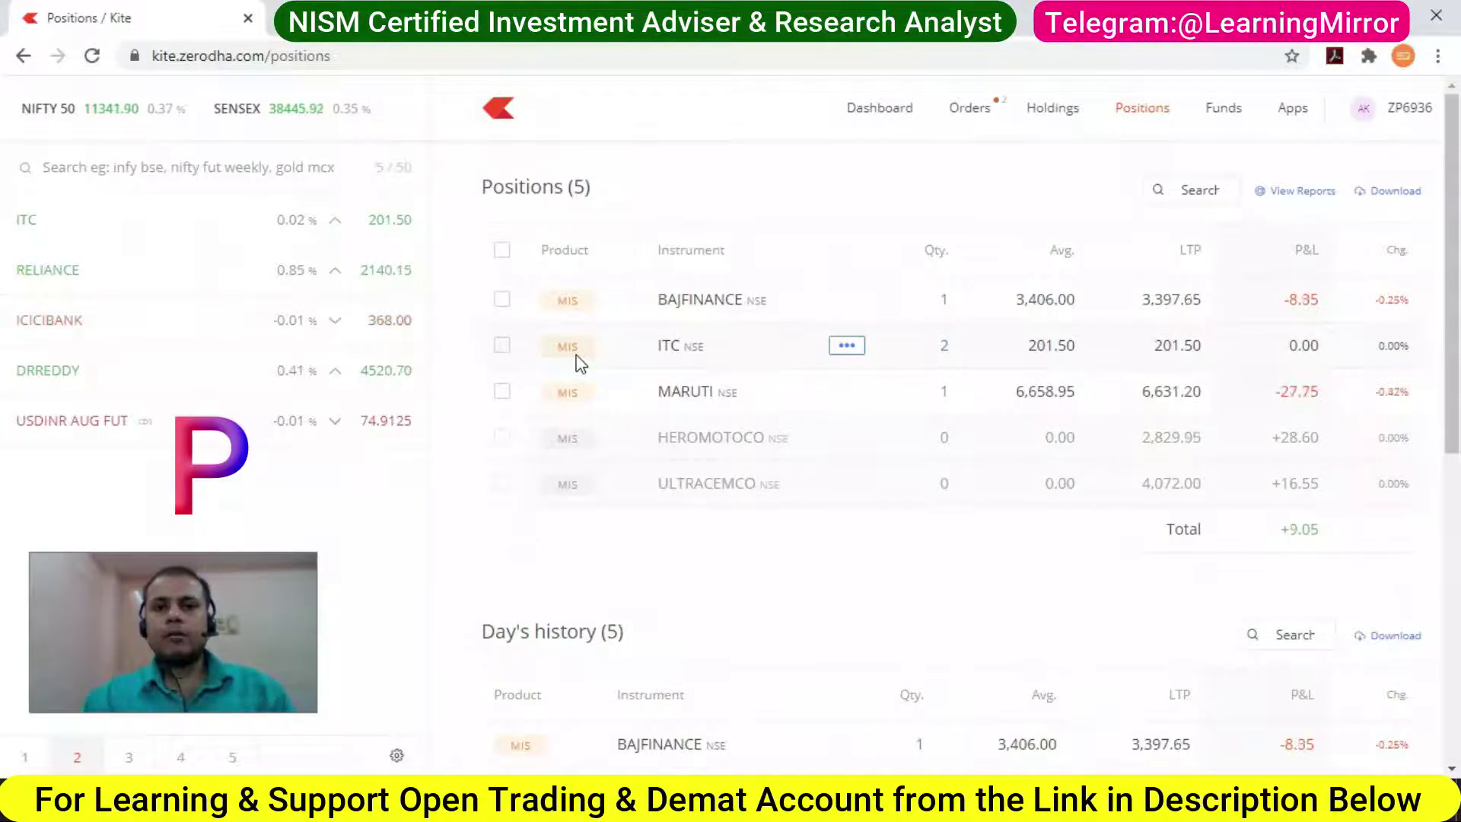
pyautogui.click(846, 347)
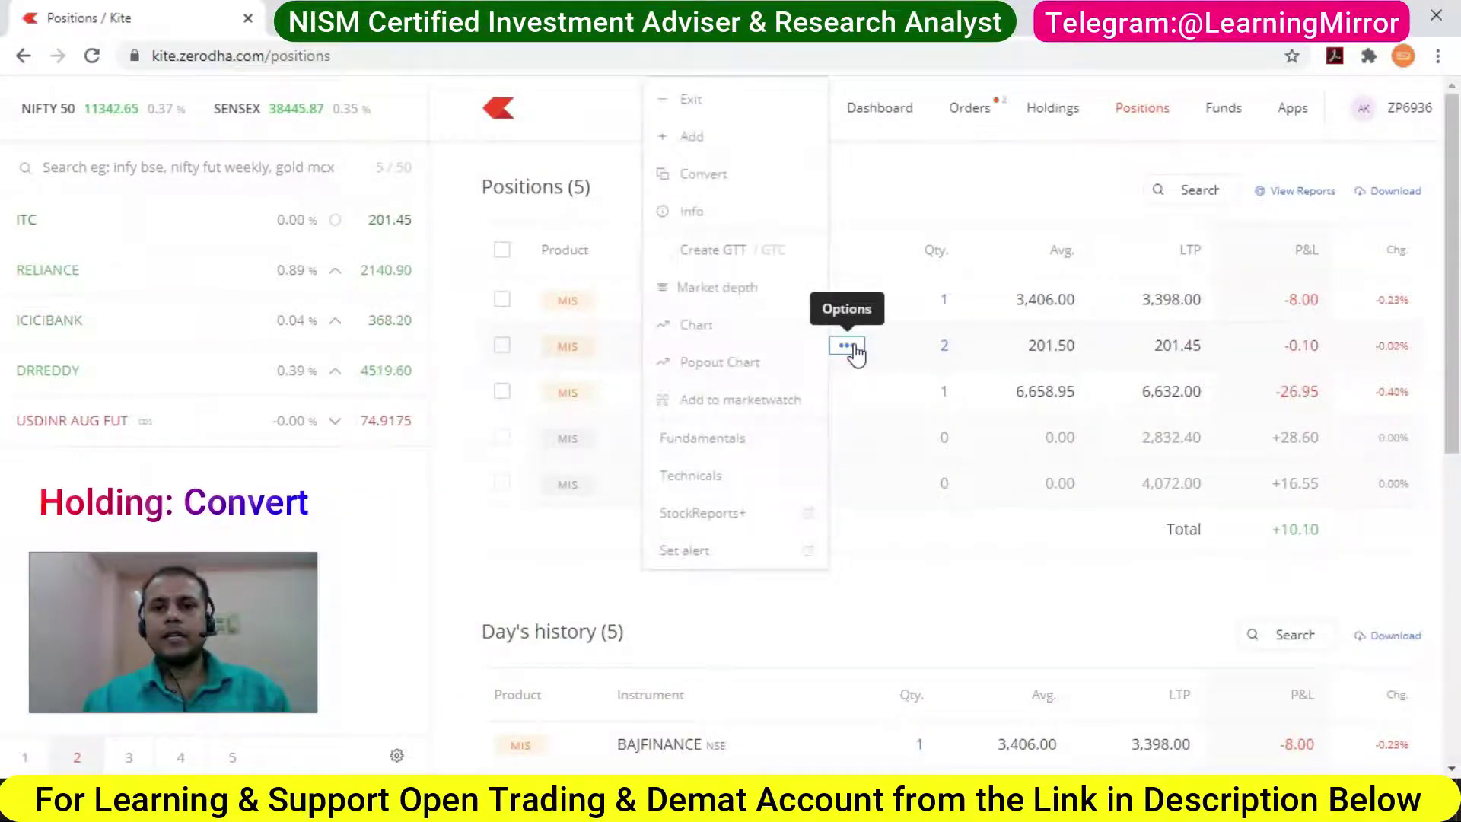
pyautogui.click(717, 176)
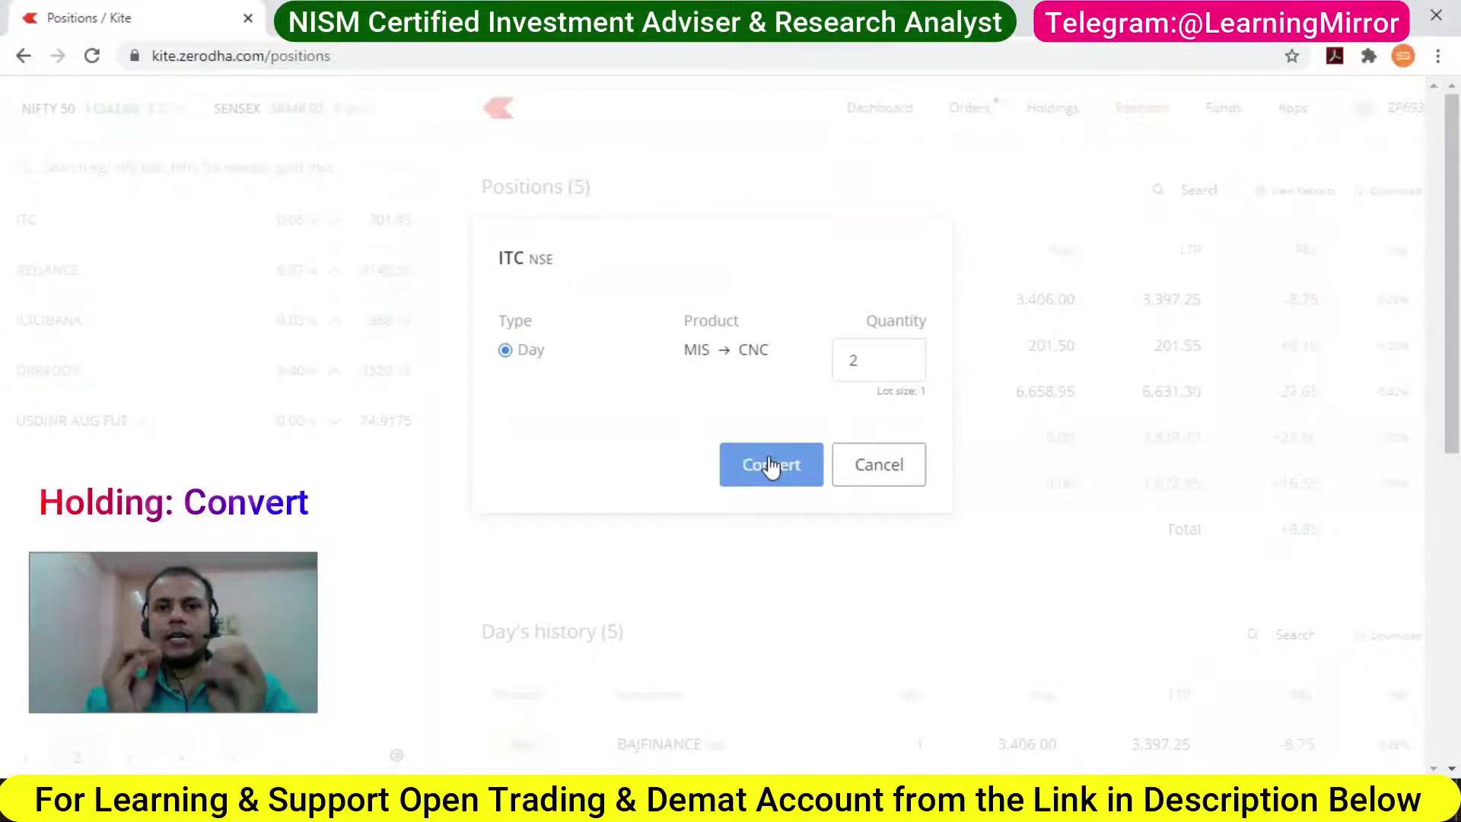
pyautogui.click(878, 467)
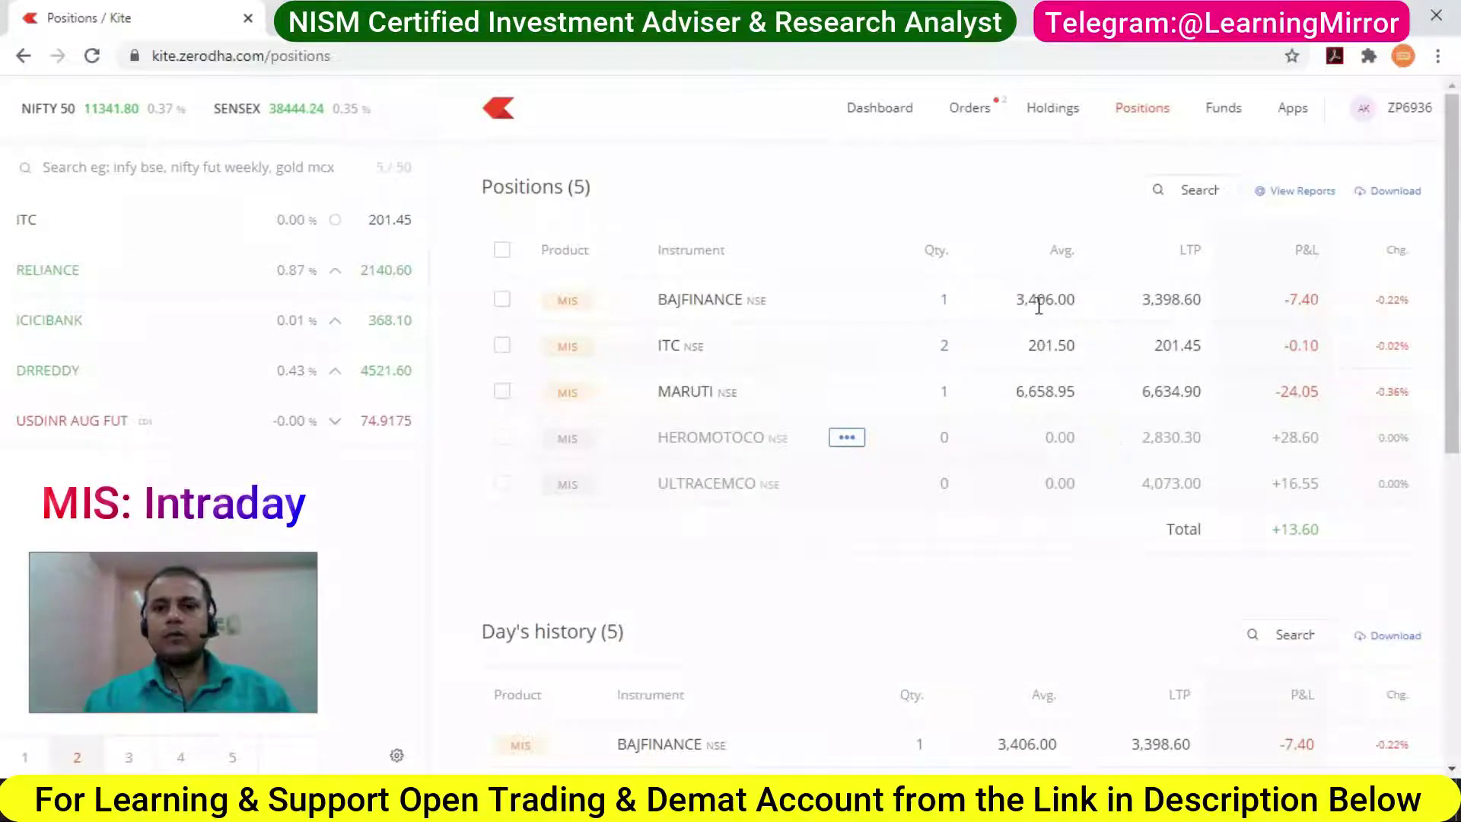
# - Scroll through Day's history, return to Positions and tick the ITC MIS position's checkbox
pyautogui.scroll(-3, 1003, 390)
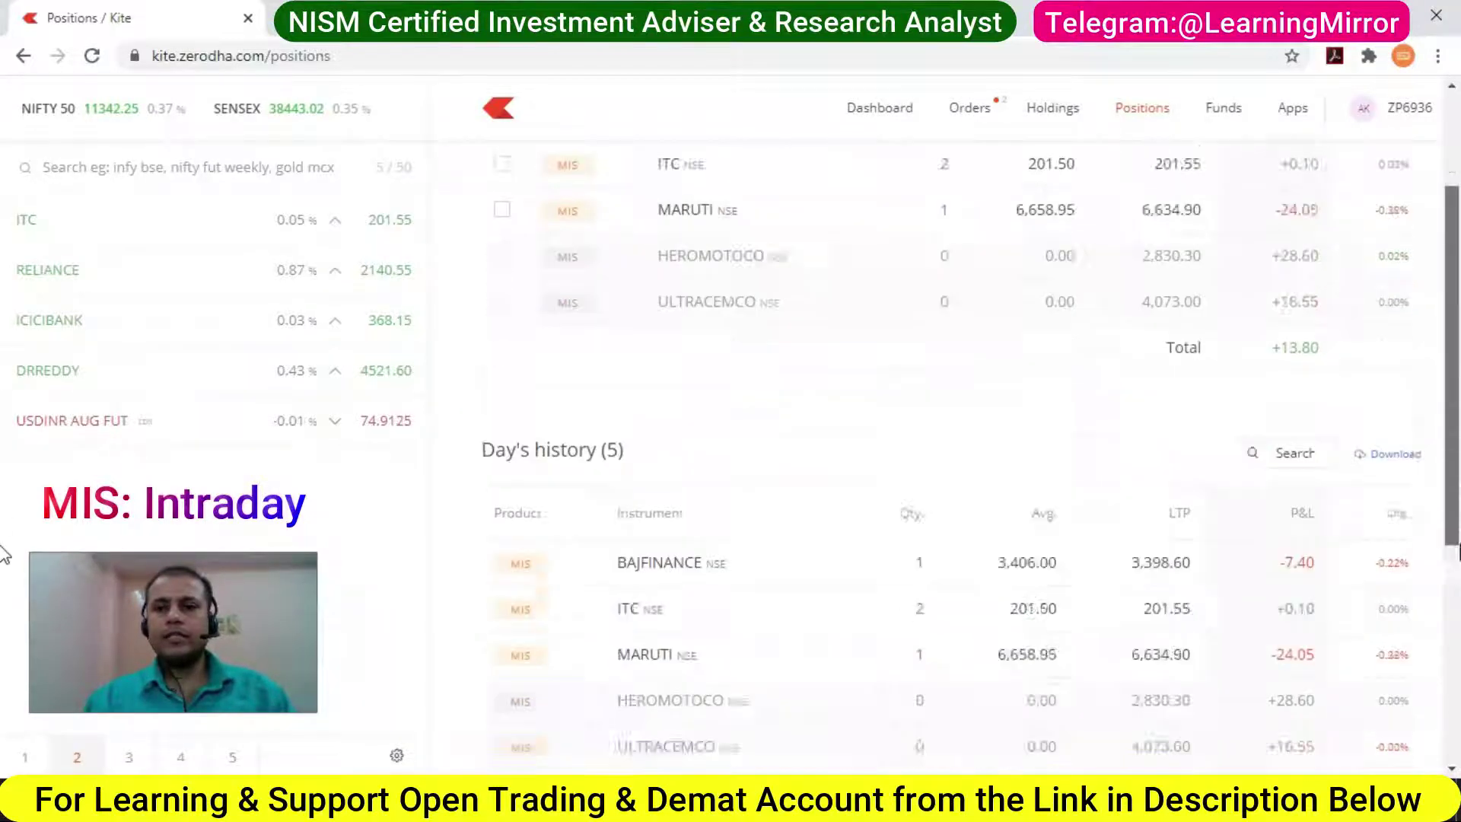
pyautogui.scroll(-2, 1293, 457)
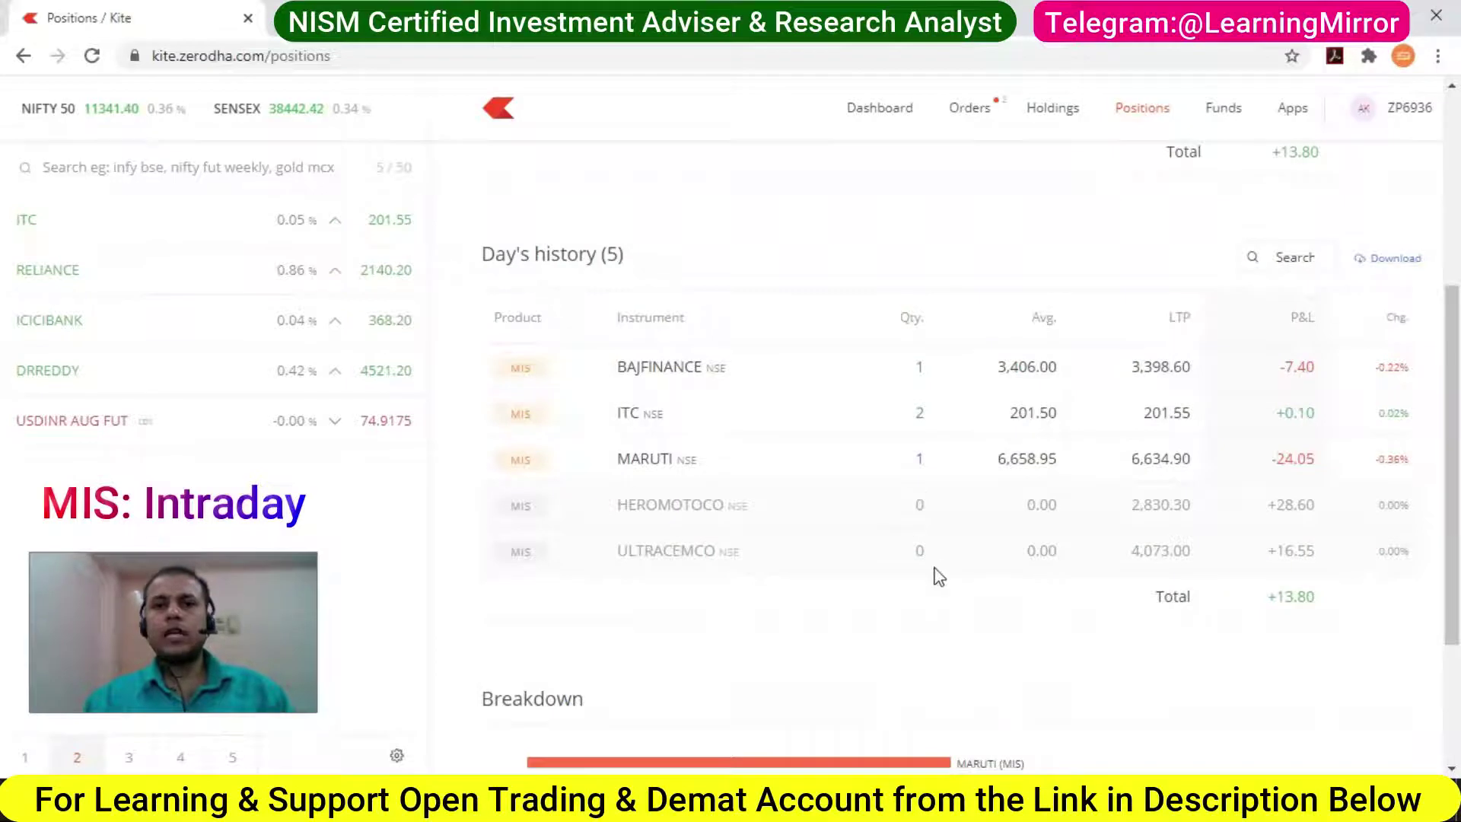
pyautogui.scroll(5, 437, 502)
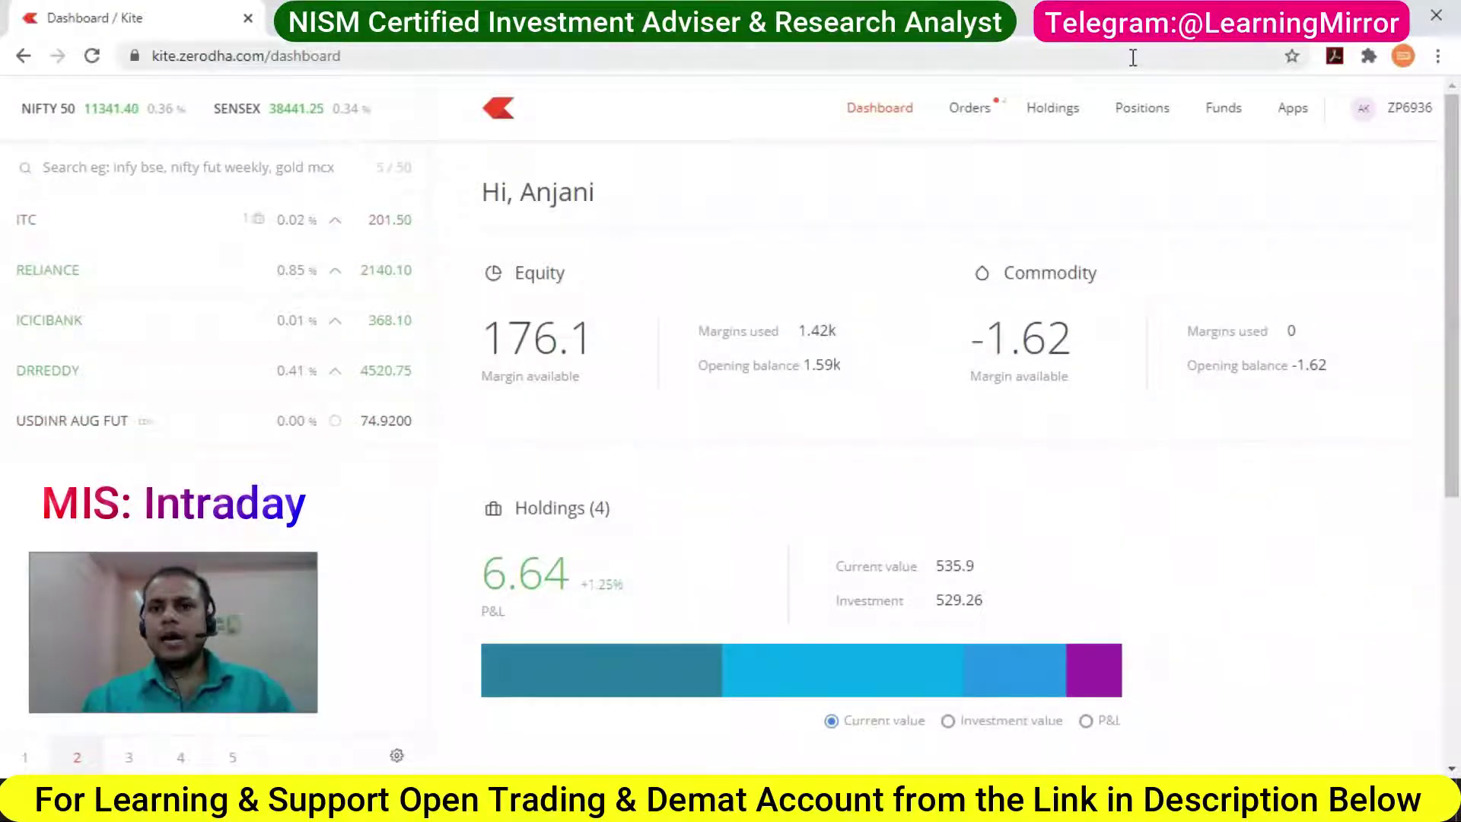
pyautogui.click(1142, 121)
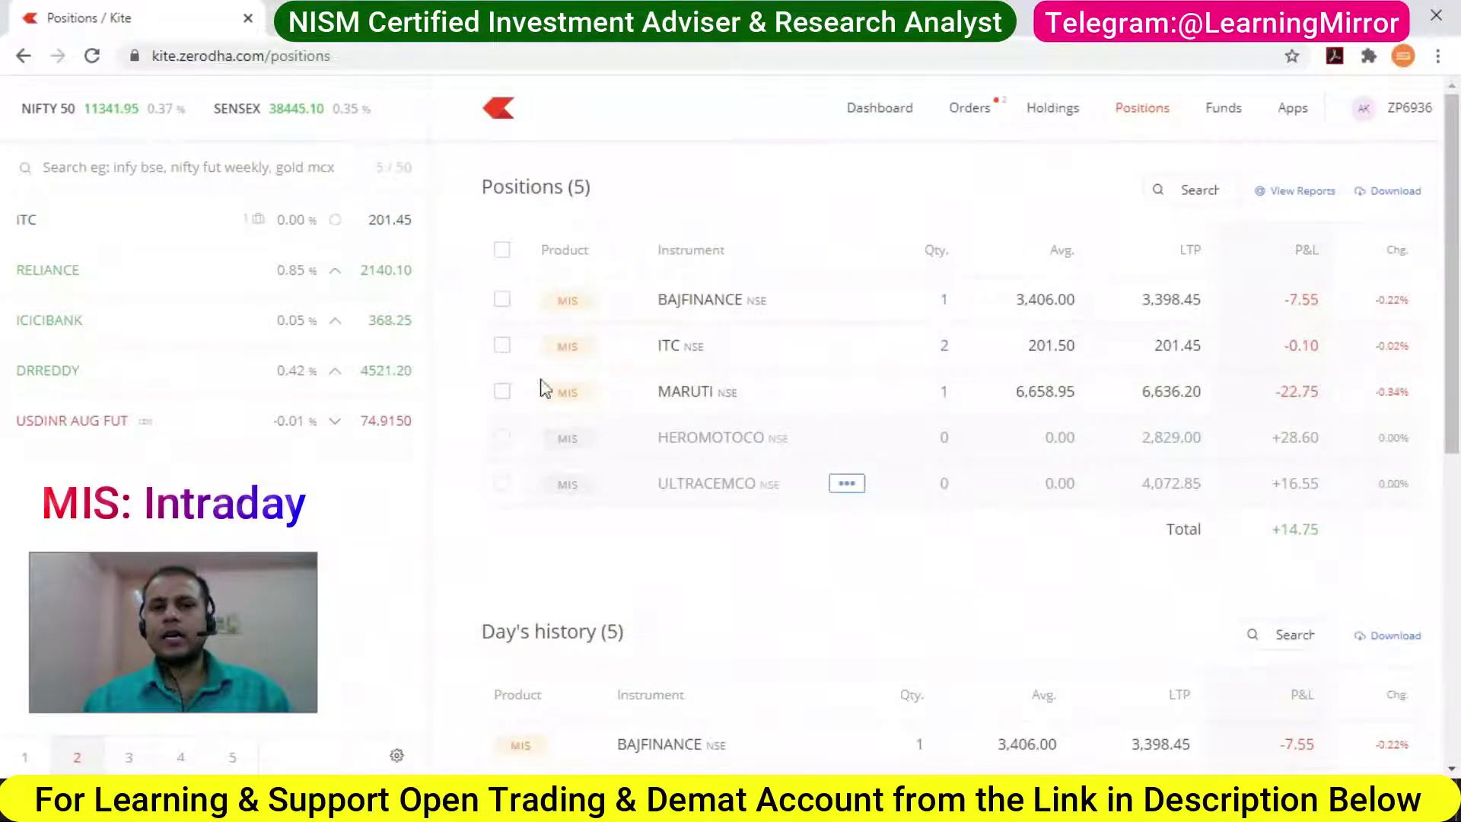
pyautogui.click(502, 346)
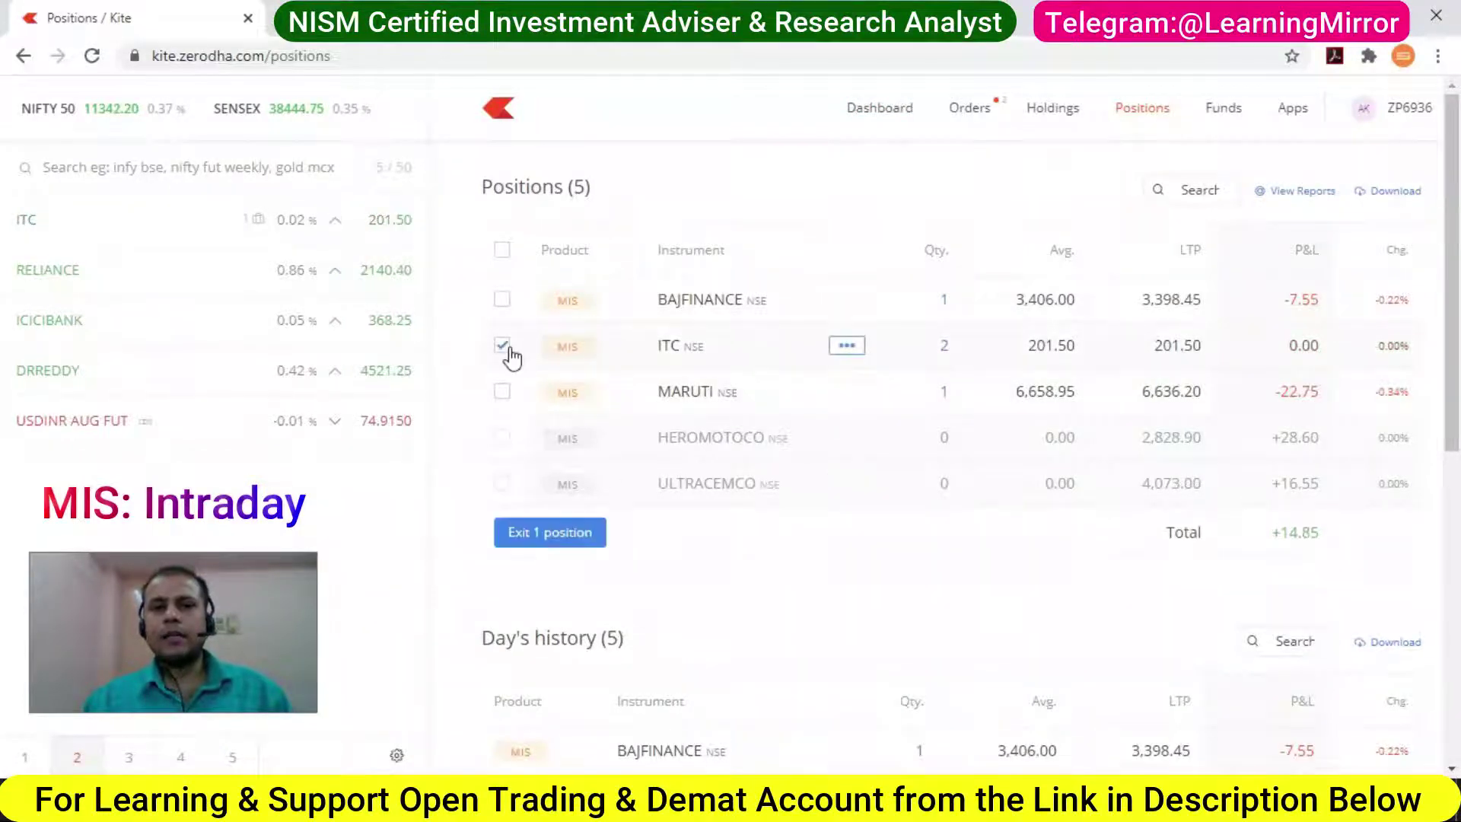
# - Review the exit summary's market SELL of 2 ITC shares (MIS, DAY), then close it unsold
pyautogui.click(566, 542)
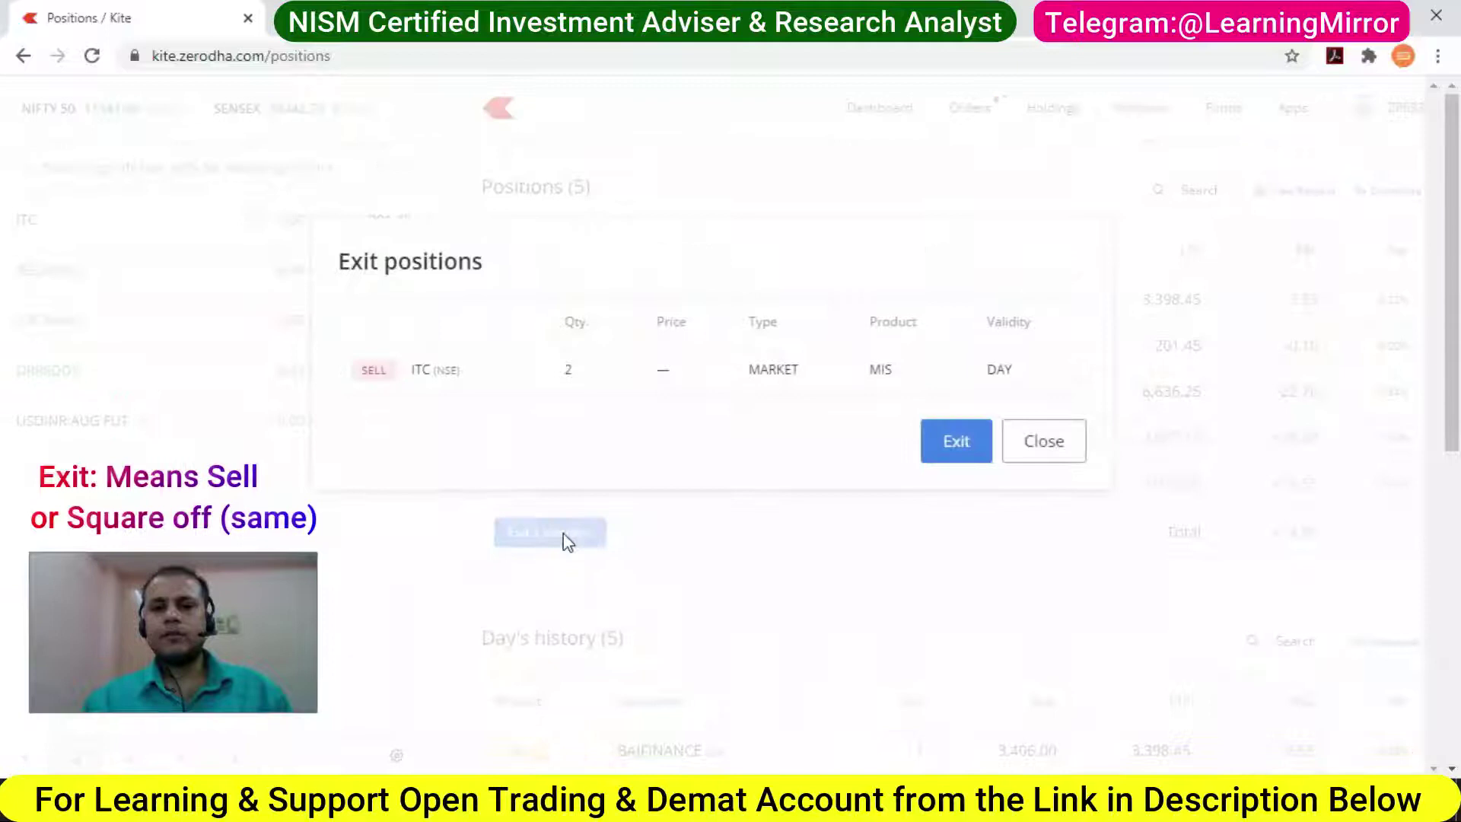
pyautogui.click(954, 447)
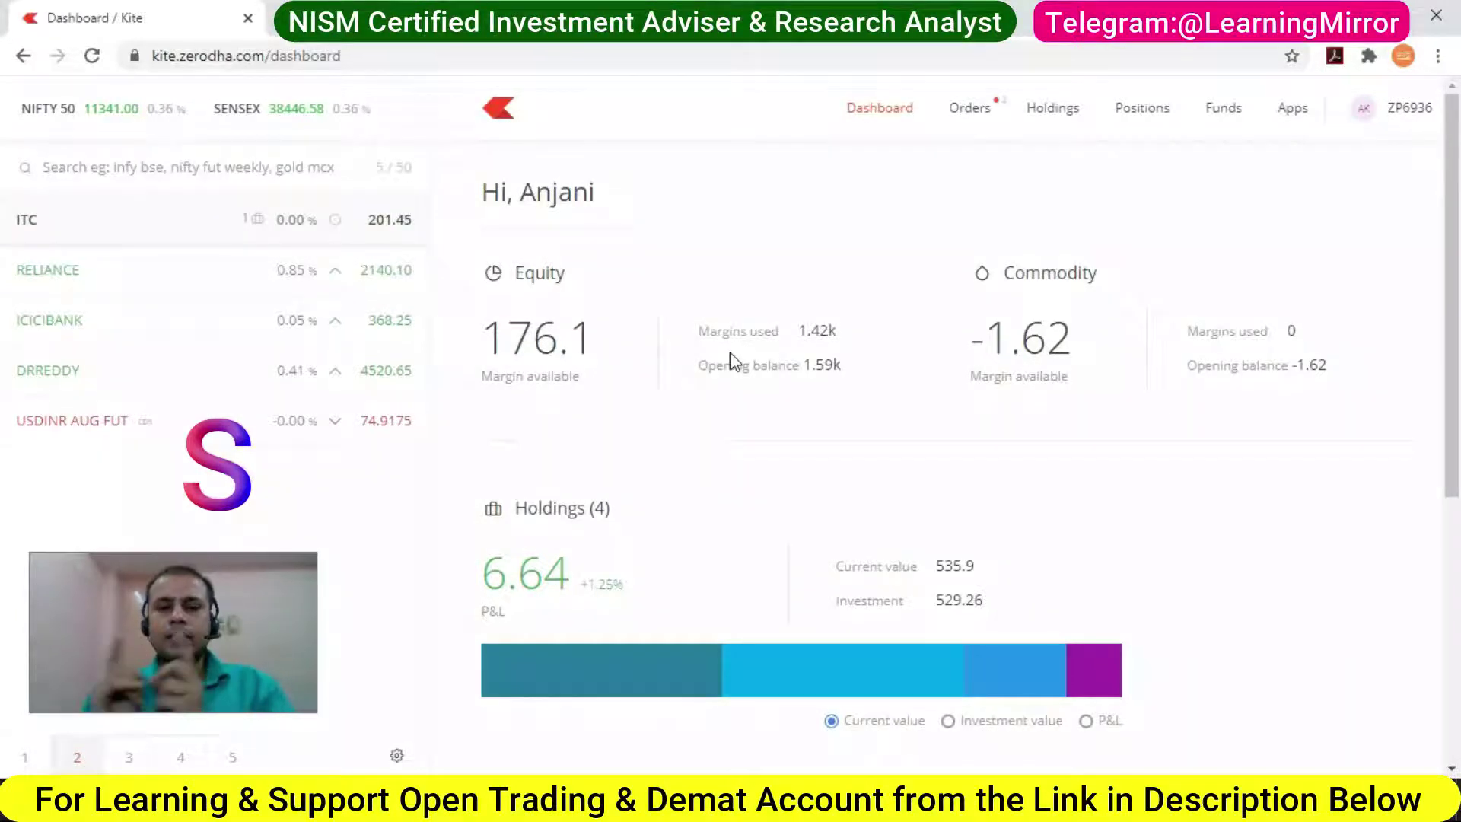
# - Start an ITC sell order and set its quantity to 2 shares
pyautogui.press('s')
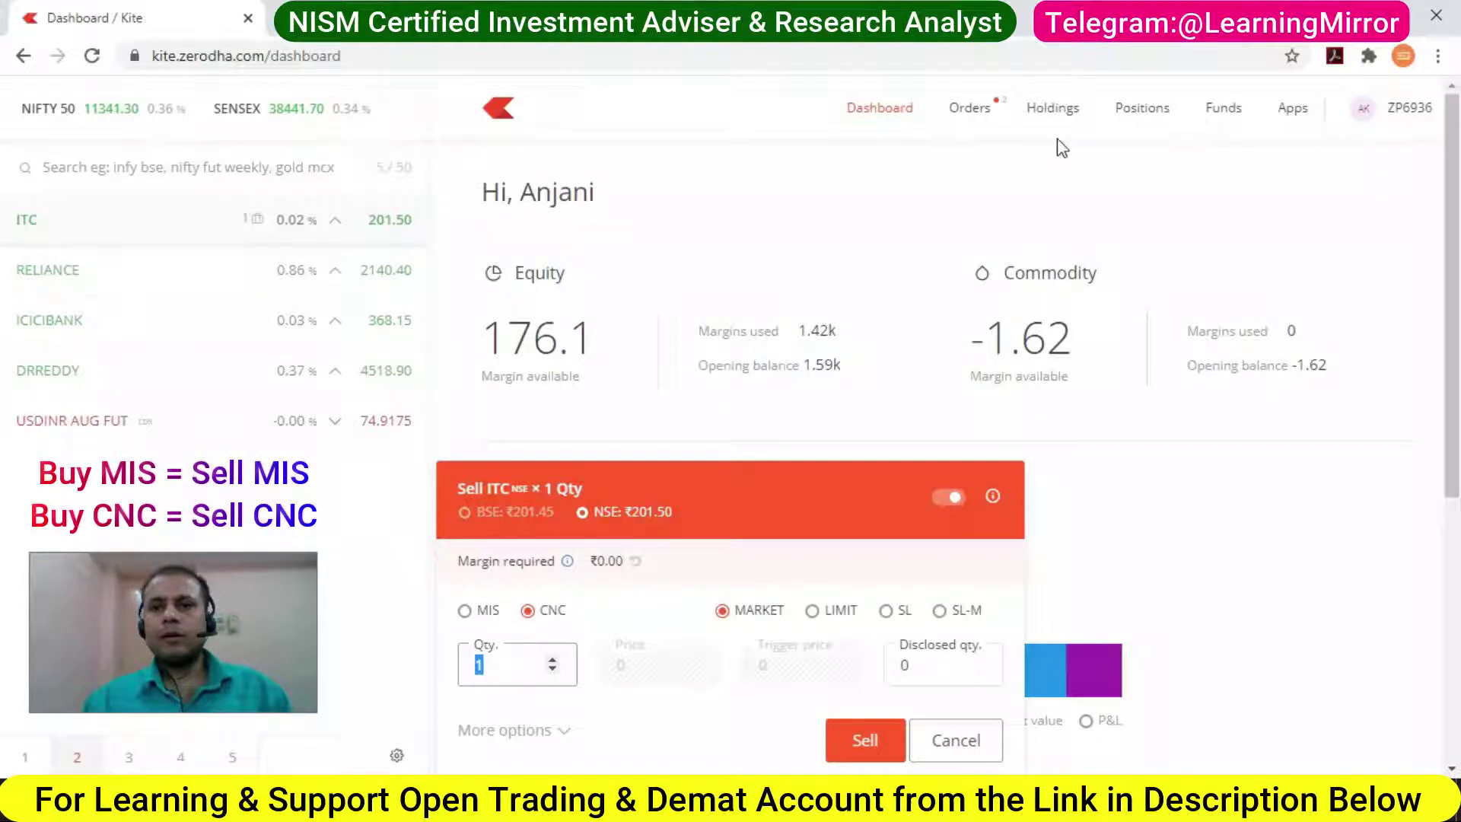
pyautogui.click(1057, 115)
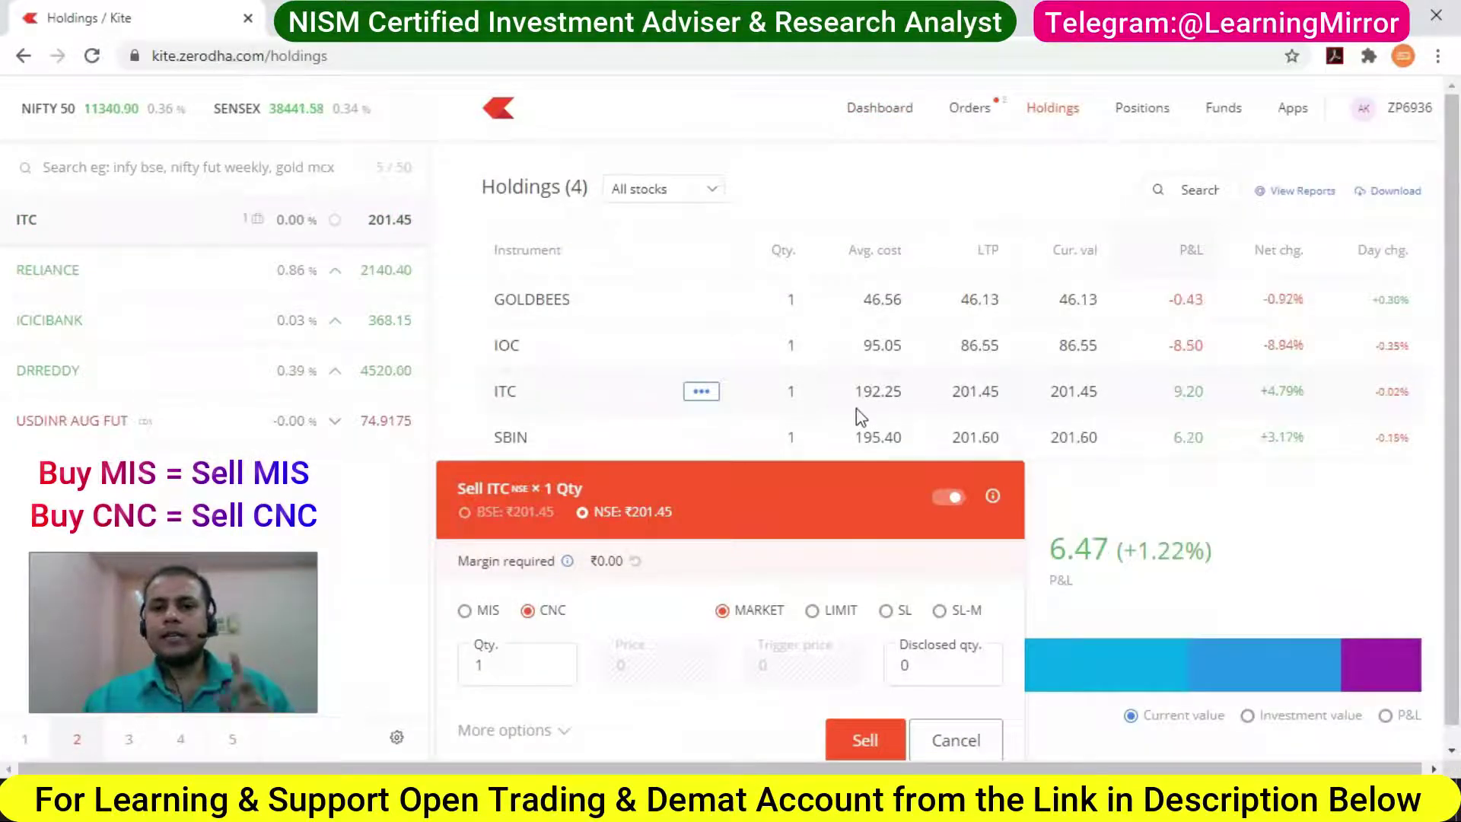
pyautogui.doubleClick(495, 662)
pyautogui.press('BackSpace')
pyautogui.write('2')
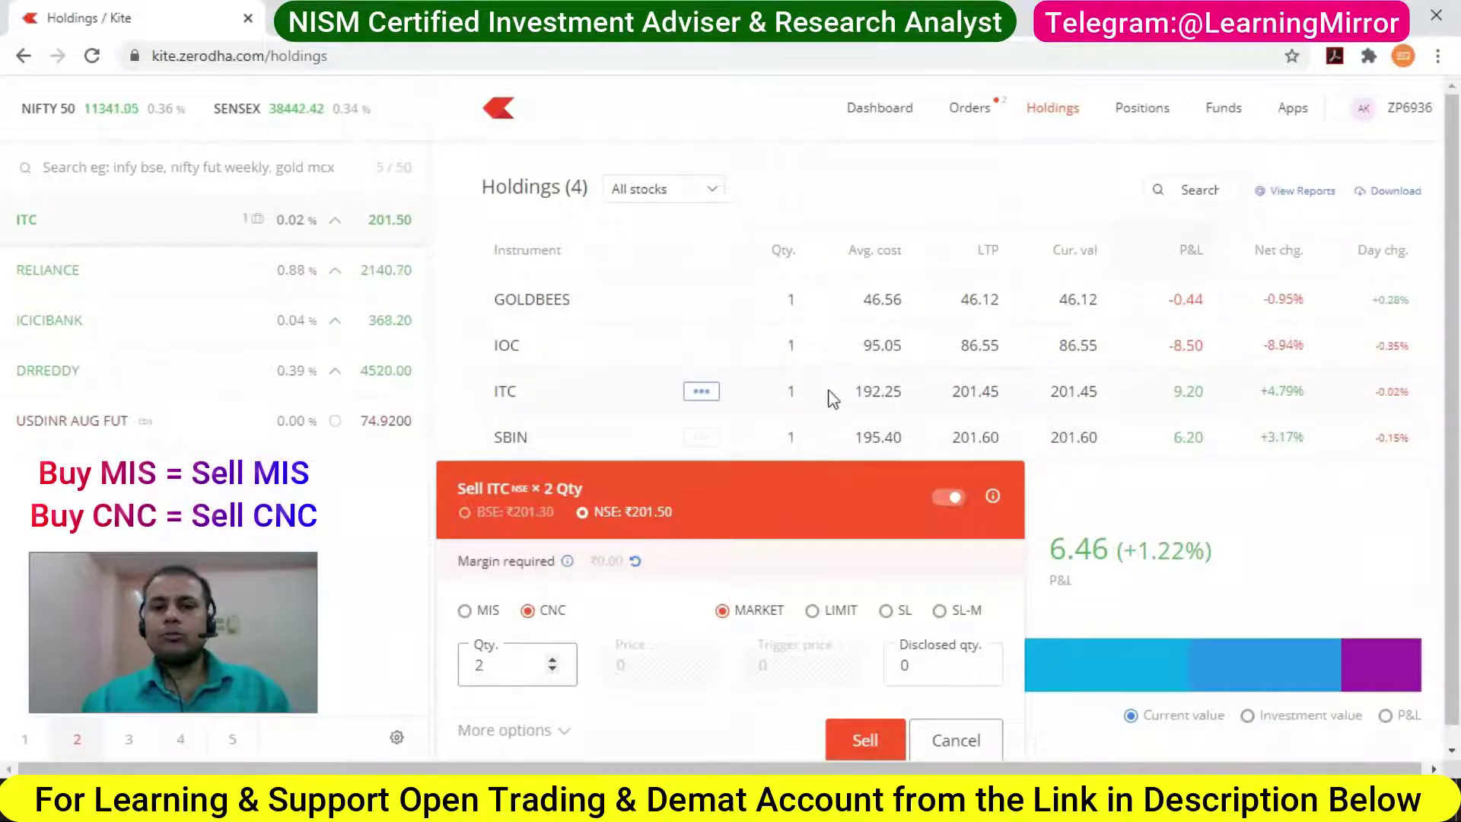
# - On the Positions page, switch the order's product to MIS, then cancel the ITC sell order
pyautogui.click(1154, 114)
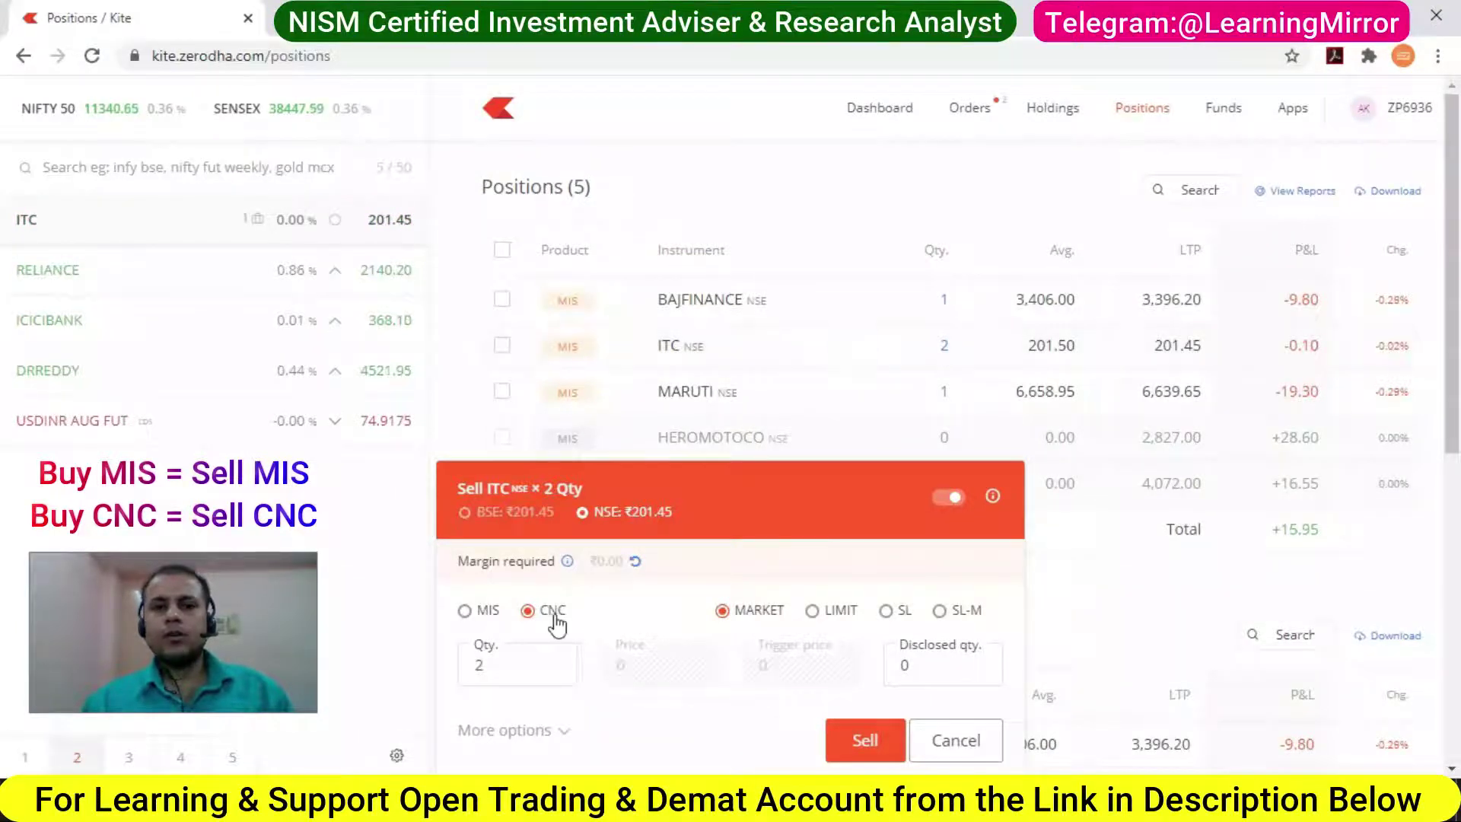
pyautogui.moveTo(772, 345)
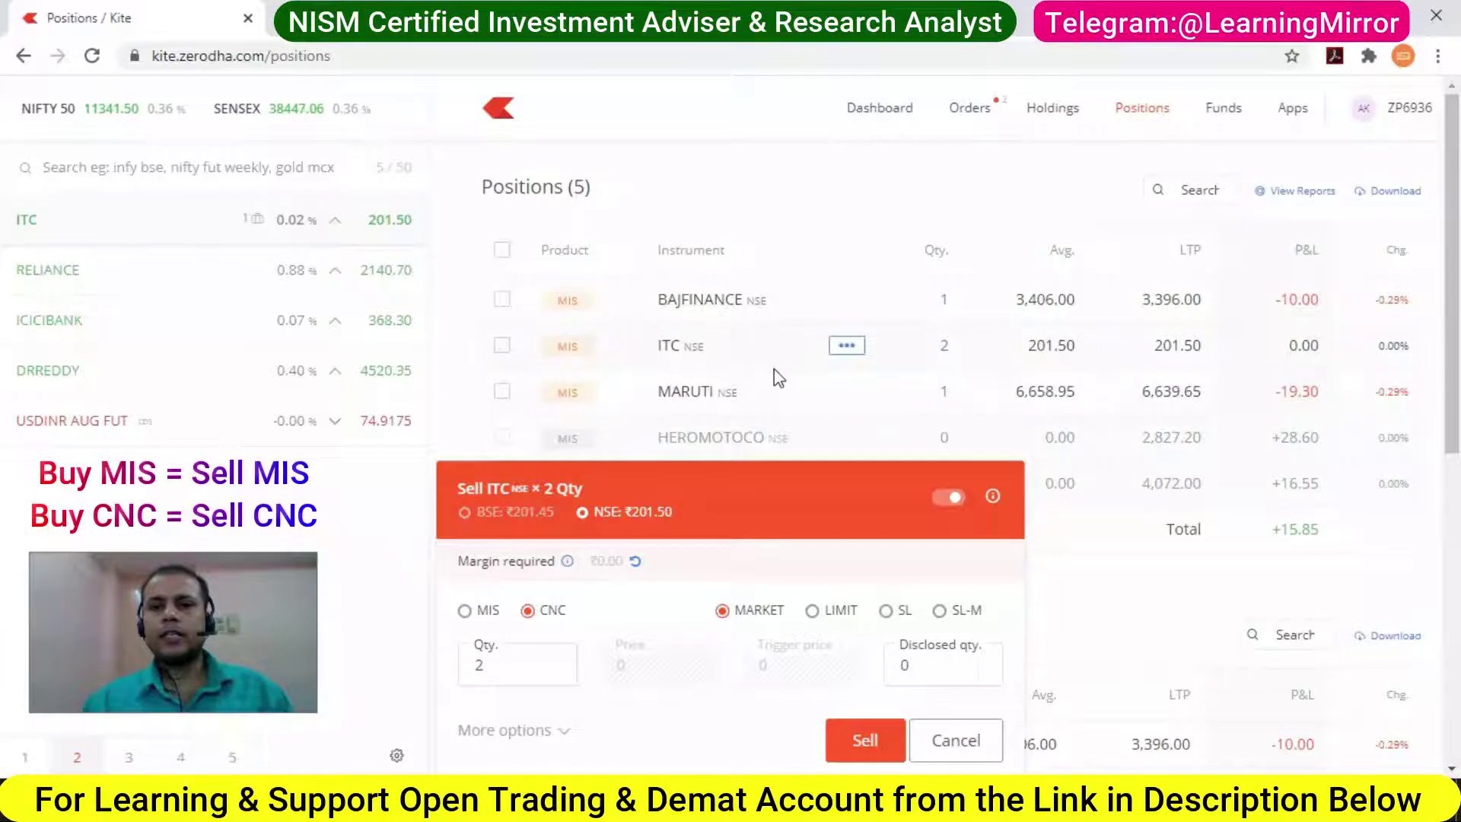
pyautogui.click(488, 610)
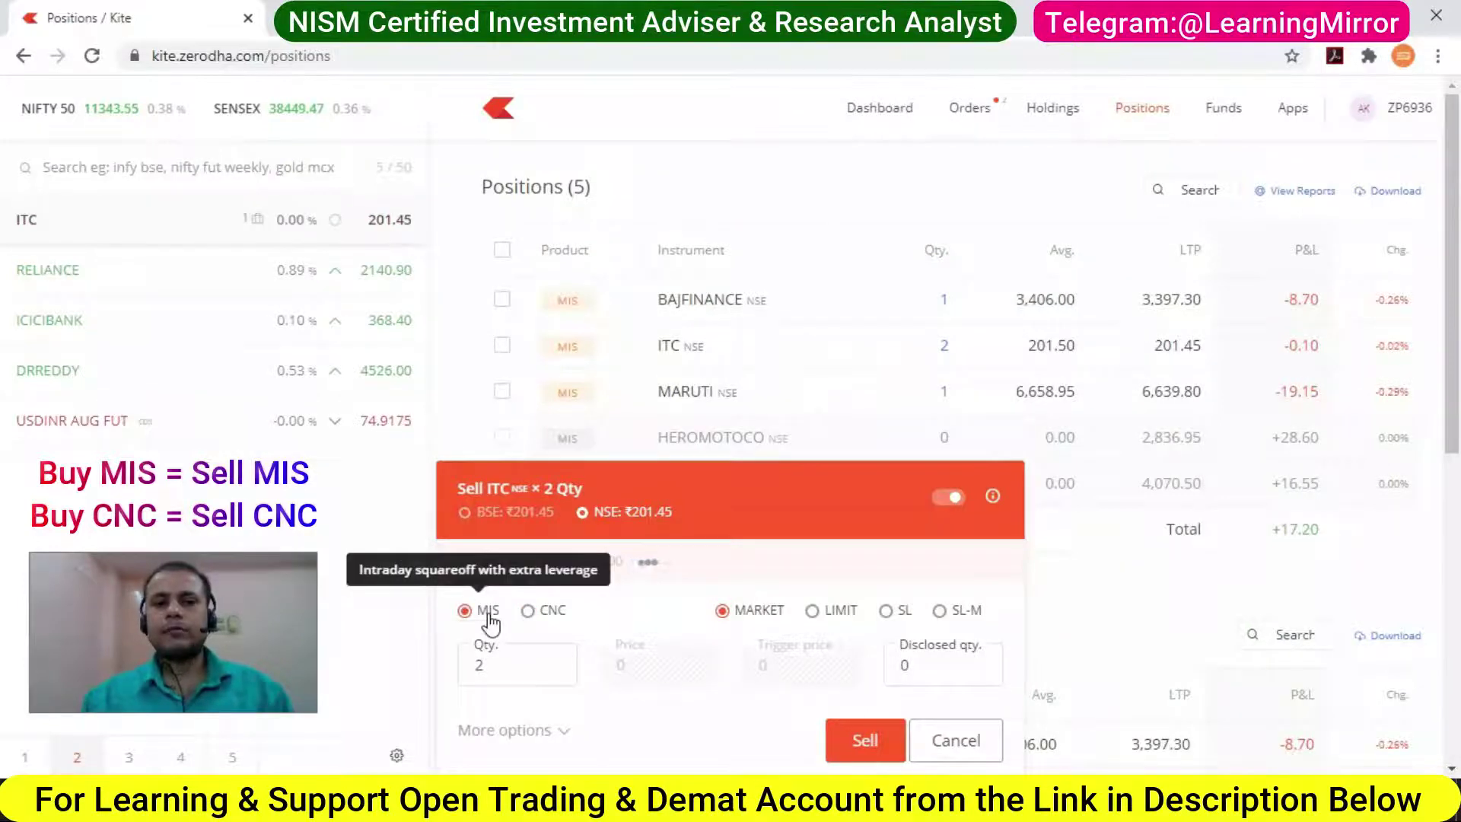
pyautogui.click(985, 745)
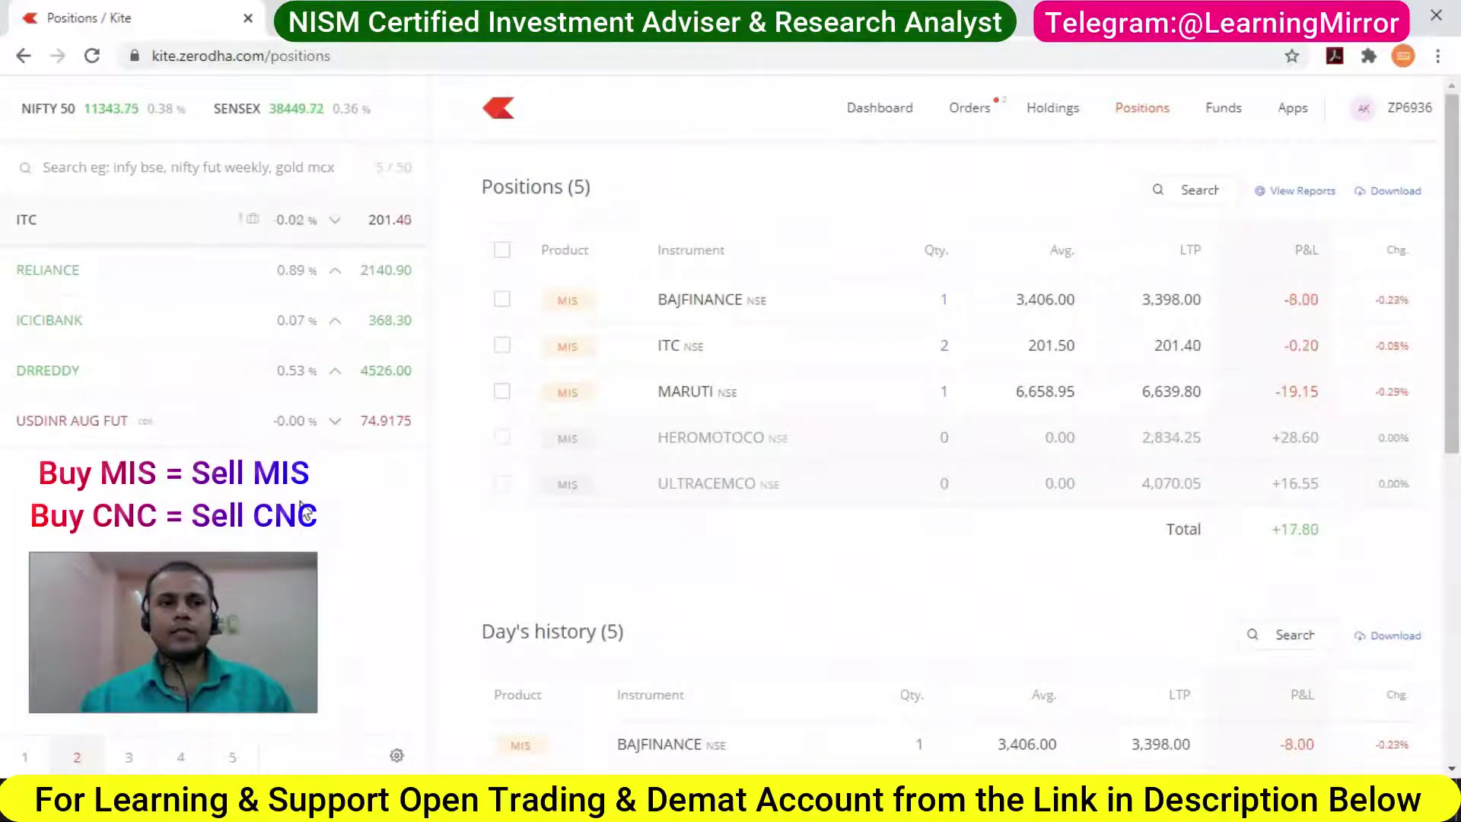
# - Sell 2 ITC shares at market with the S shortcut, then bring up the Orders page
pyautogui.press('s')
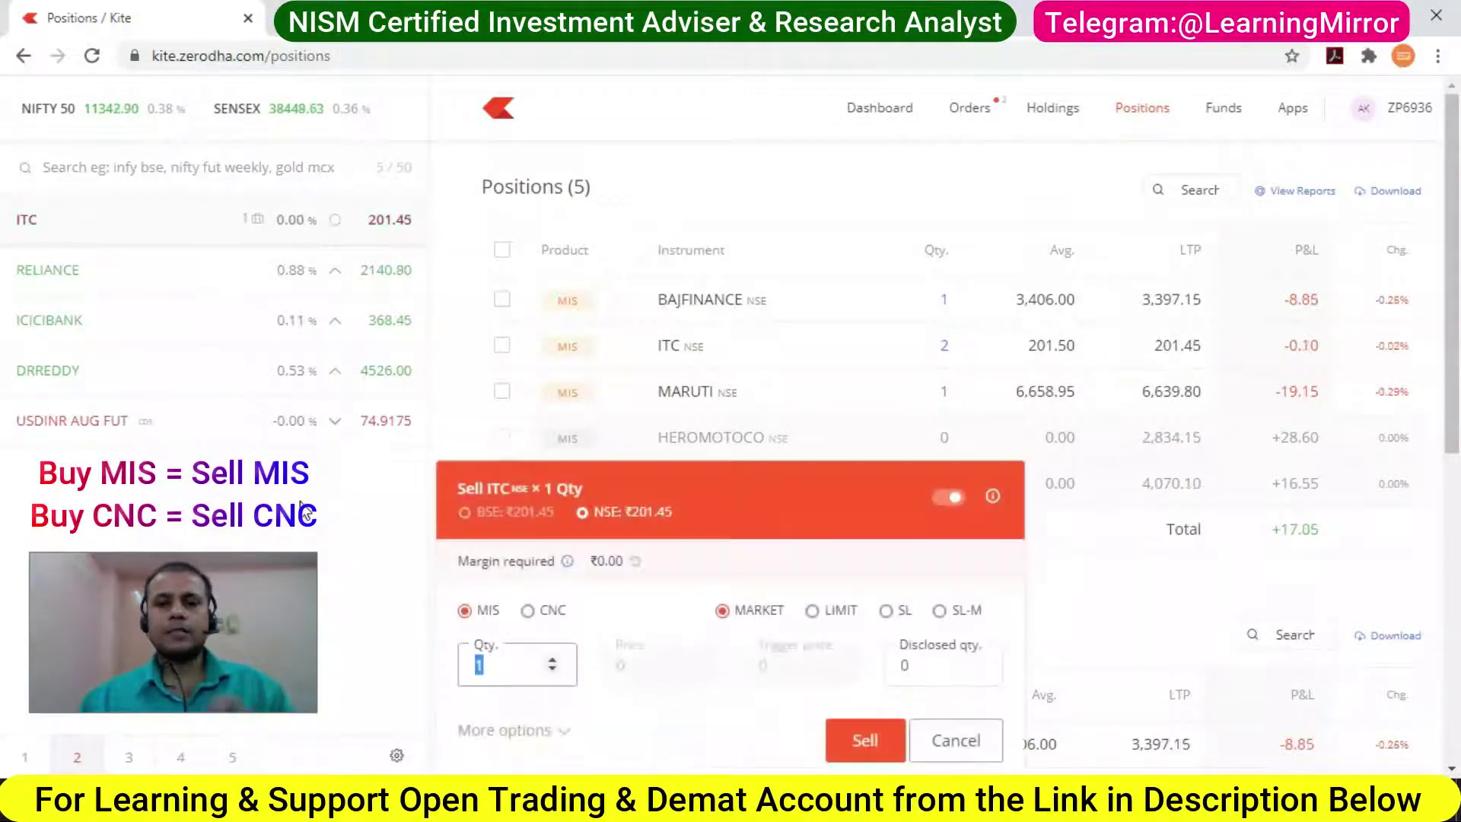
pyautogui.write('2')
pyautogui.press('Return')
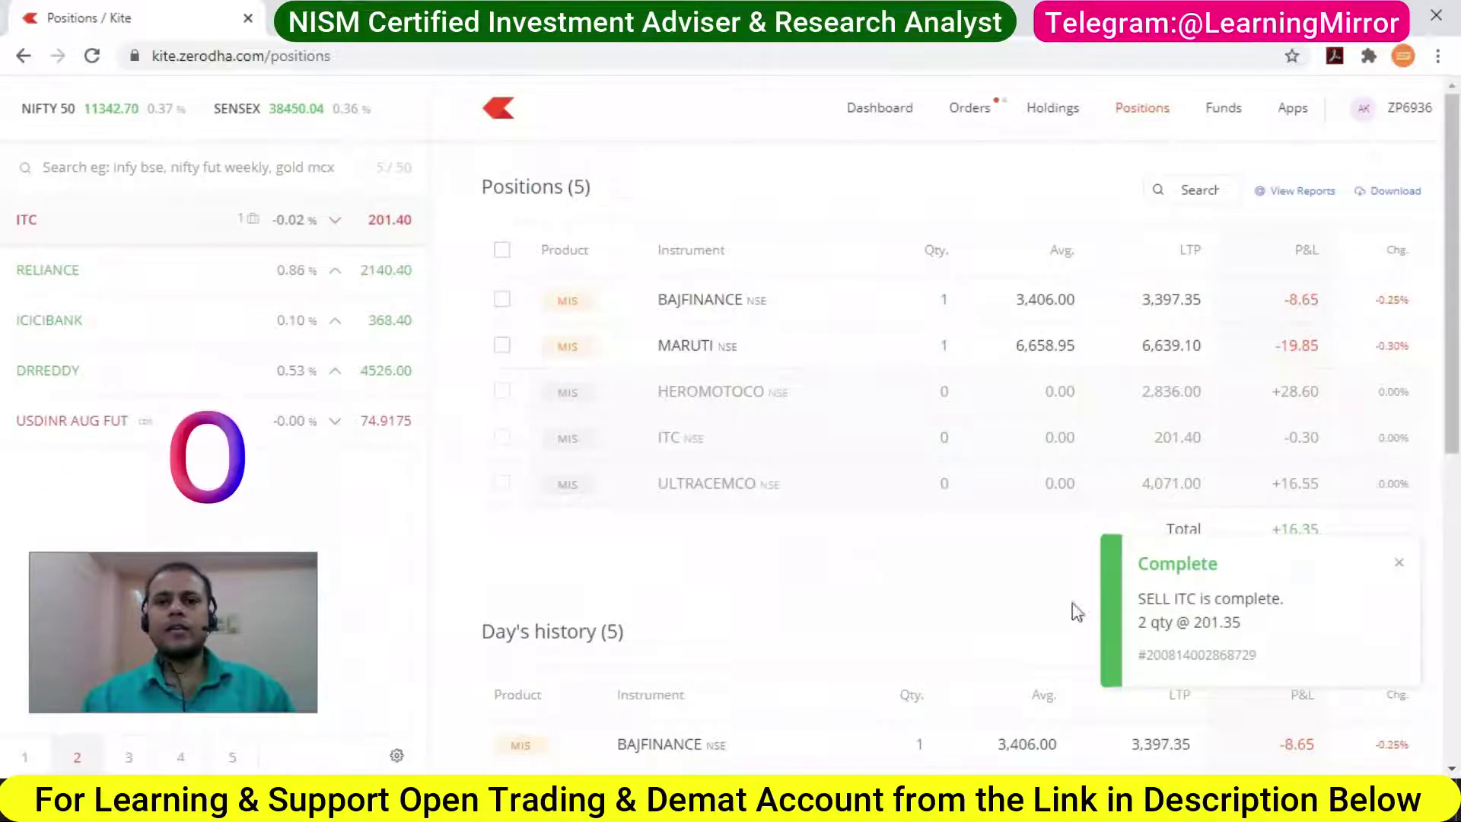
pyautogui.hotkey('shift', 'o')
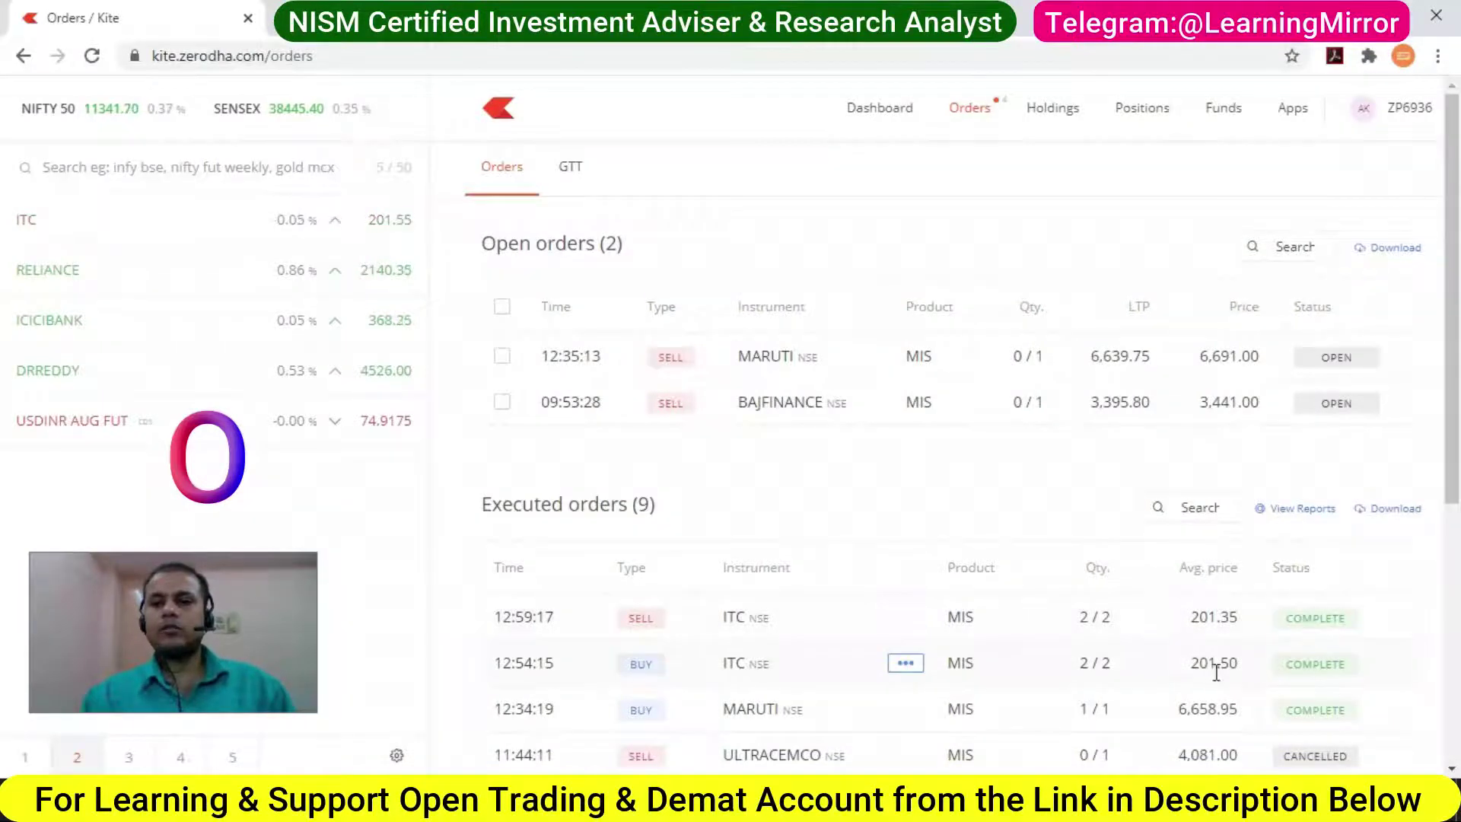
pyautogui.moveTo(1232, 663)
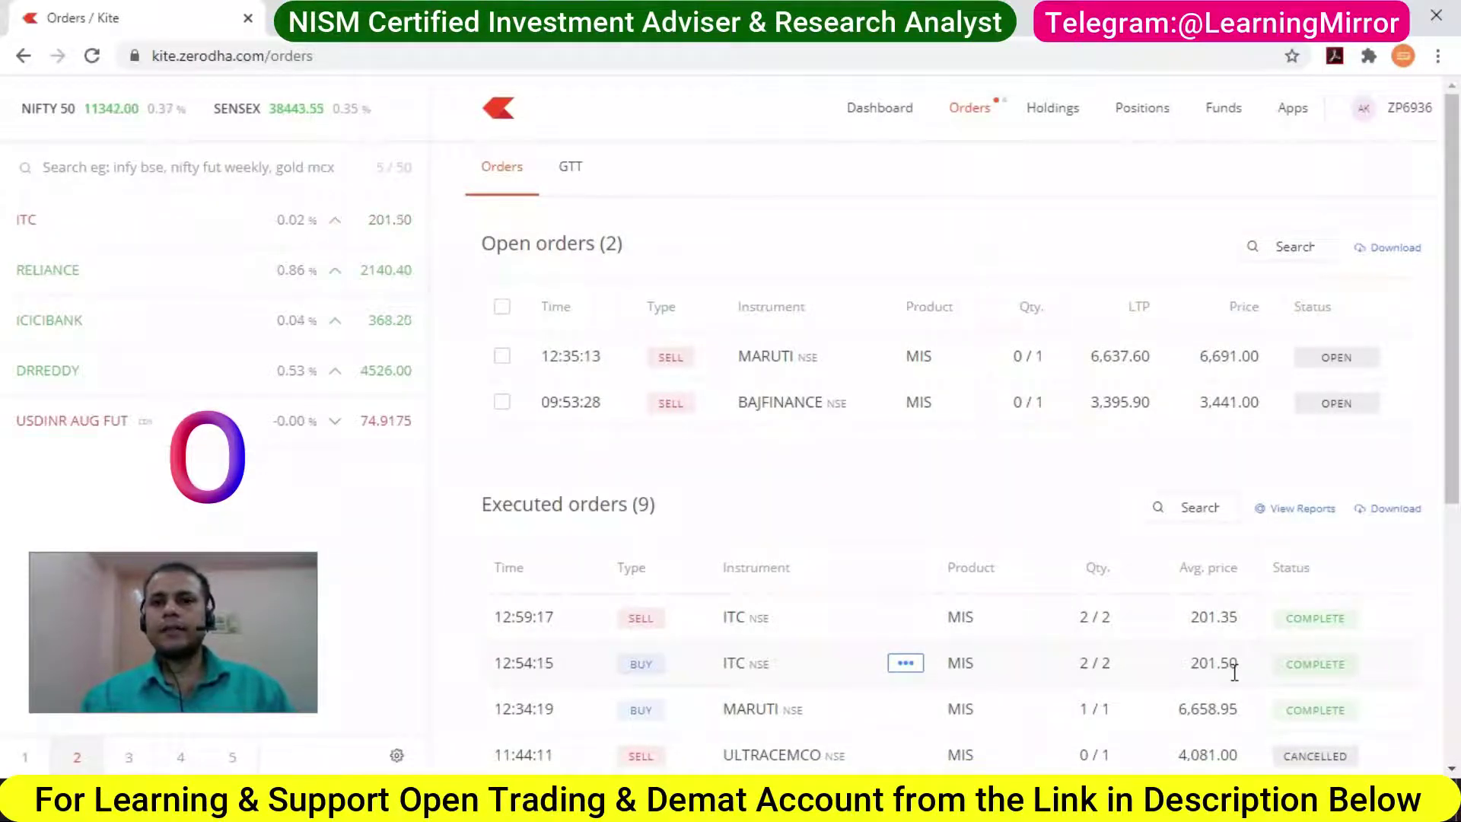
# - Press P to return to Positions, where ITC shows quantity 0
pyautogui.press('p')
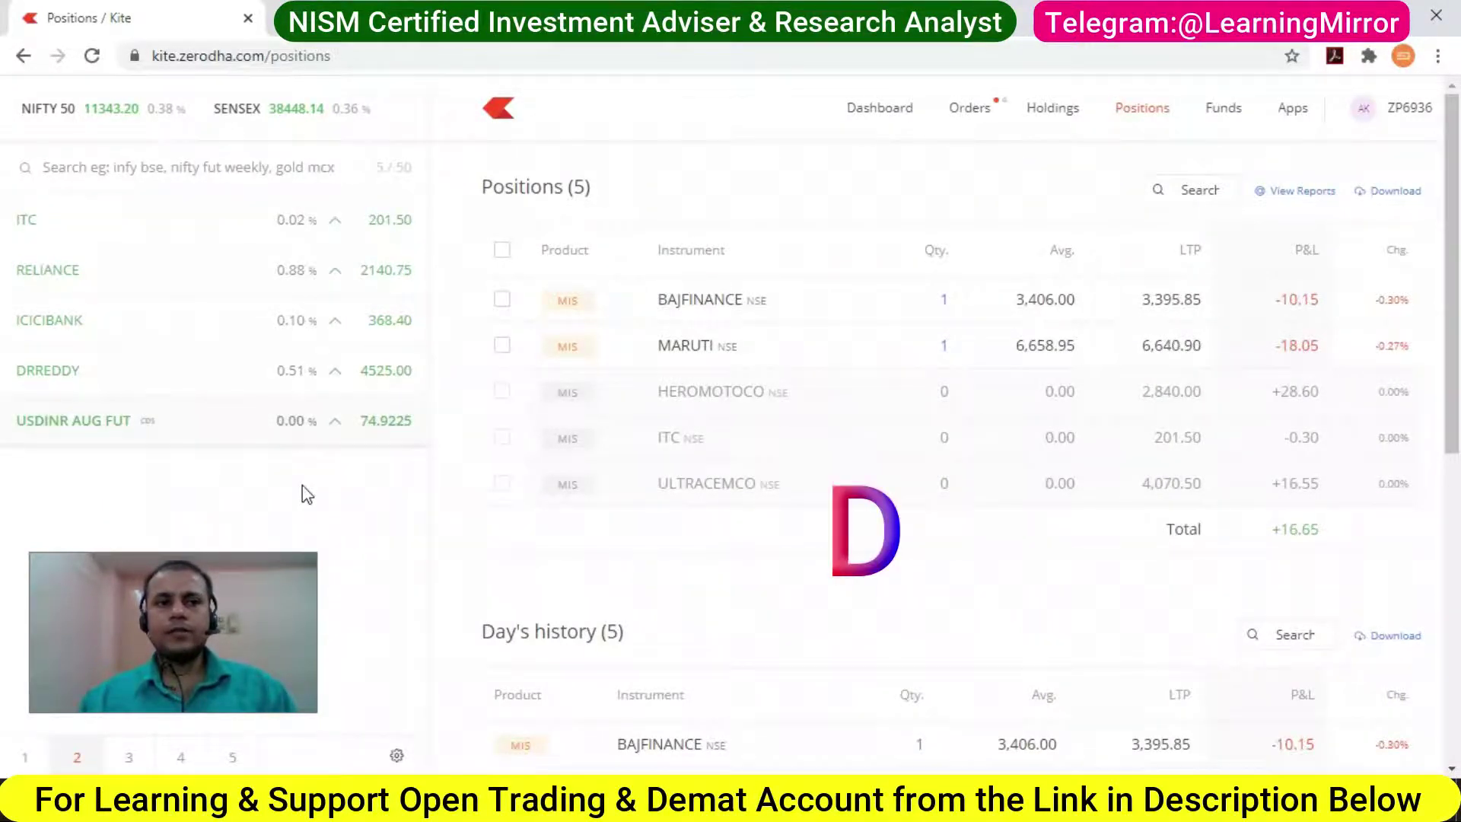
# - Select ITC and show its market depth, then open the RELIANCE price chart with C
pyautogui.press('Up')
pyautogui.press('Up')
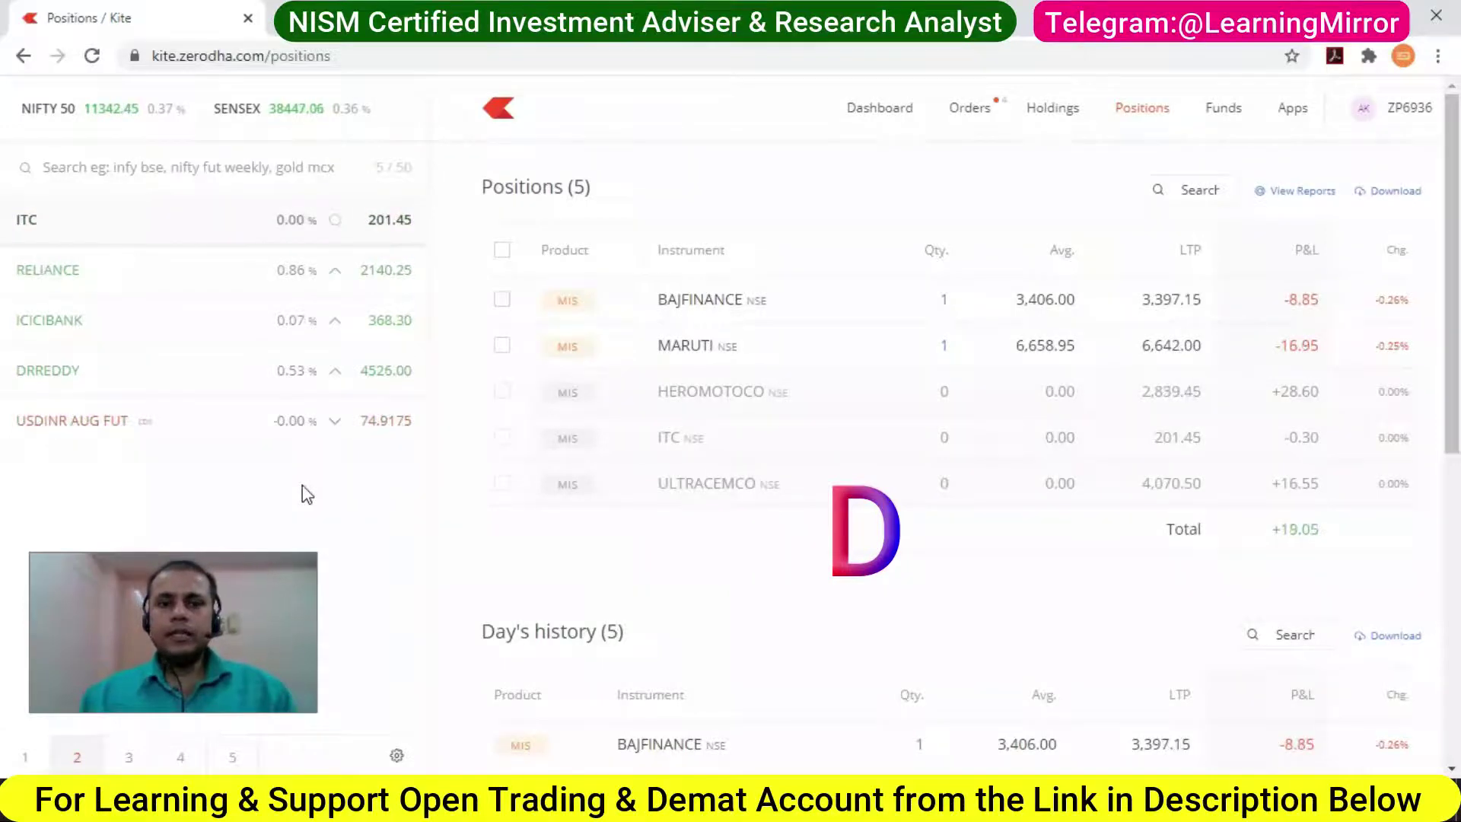
pyautogui.press('d')
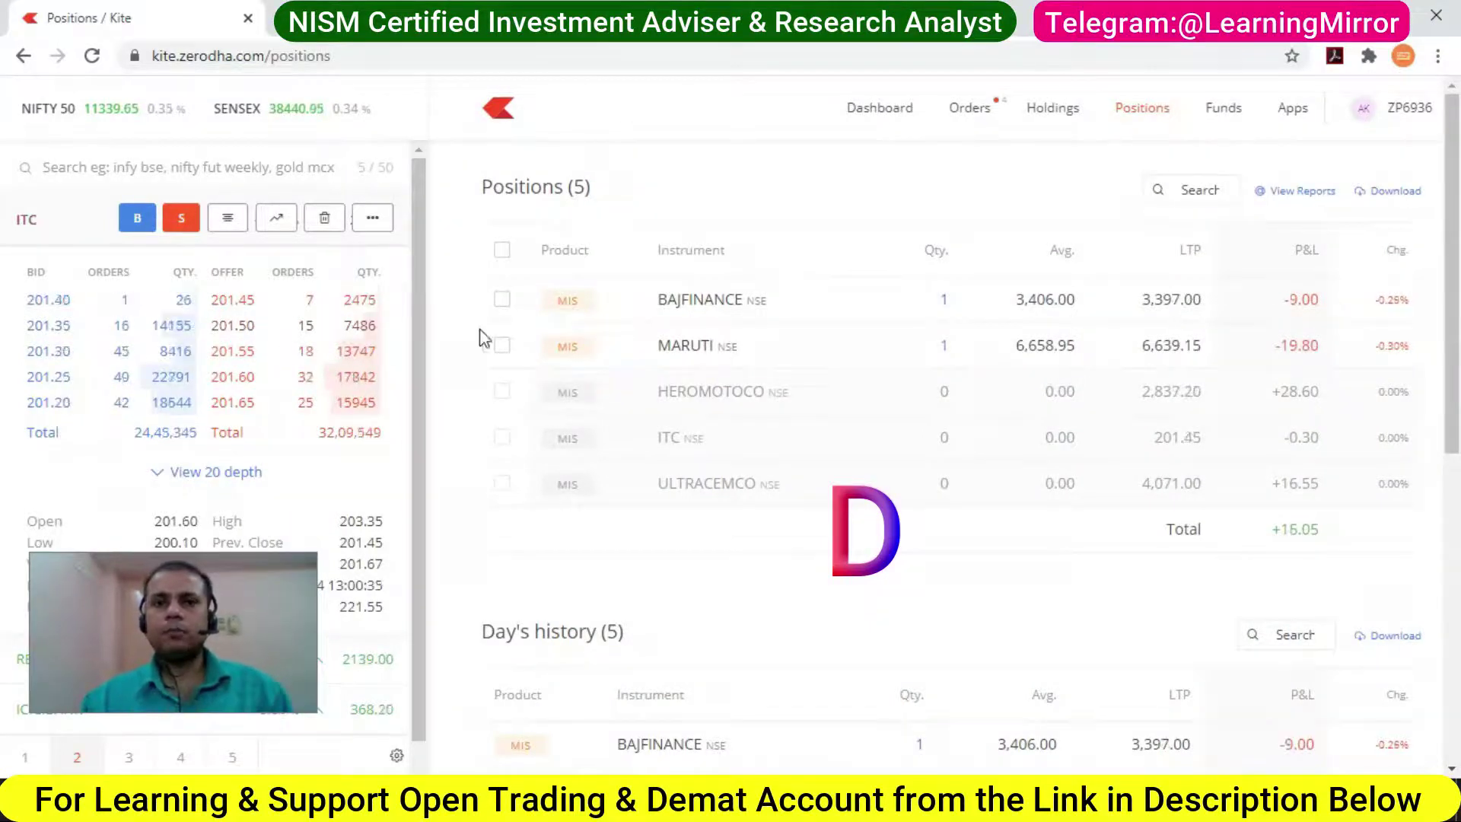
pyautogui.moveTo(205, 420)
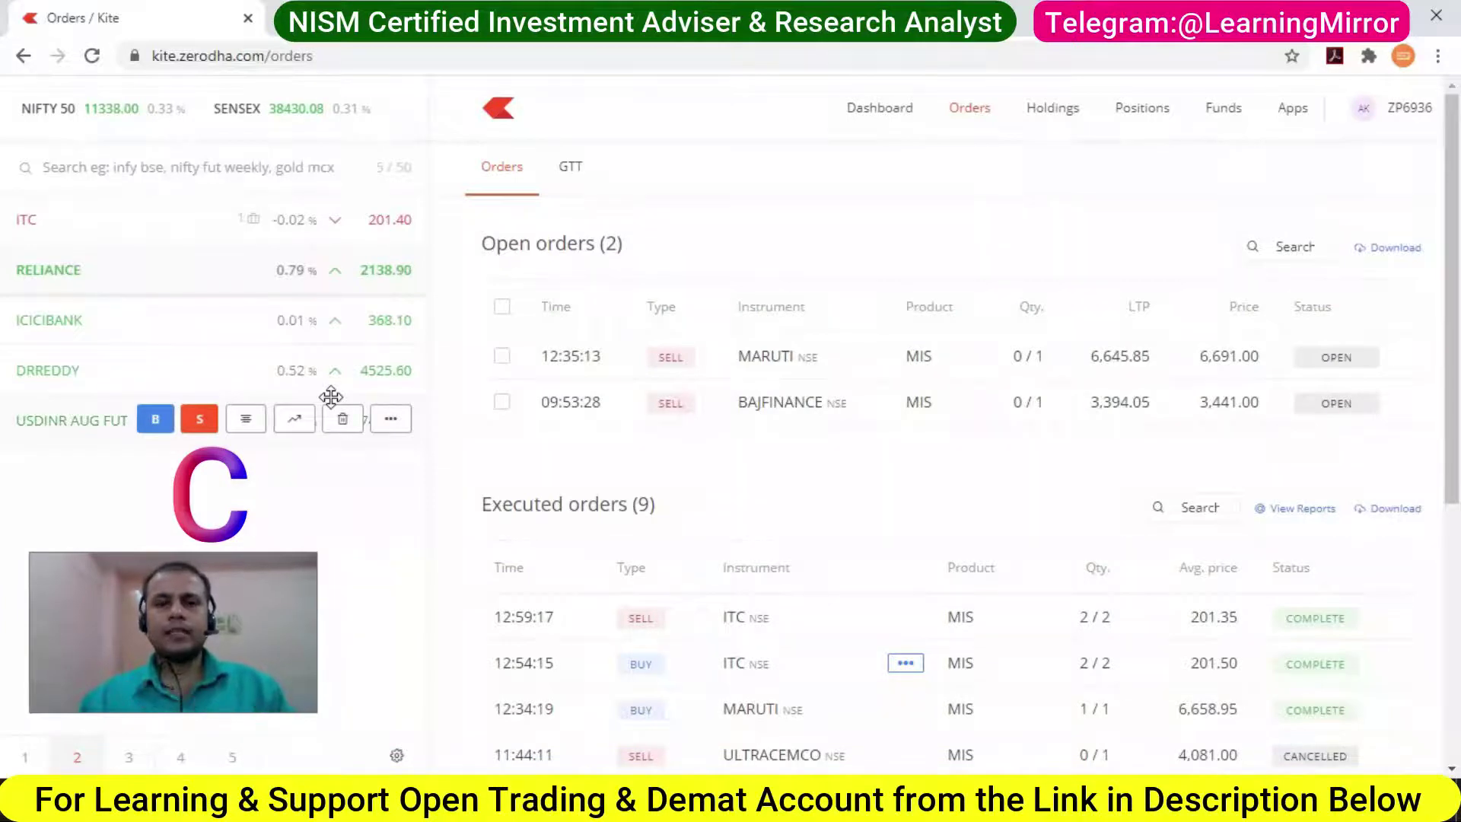
pyautogui.press('c')
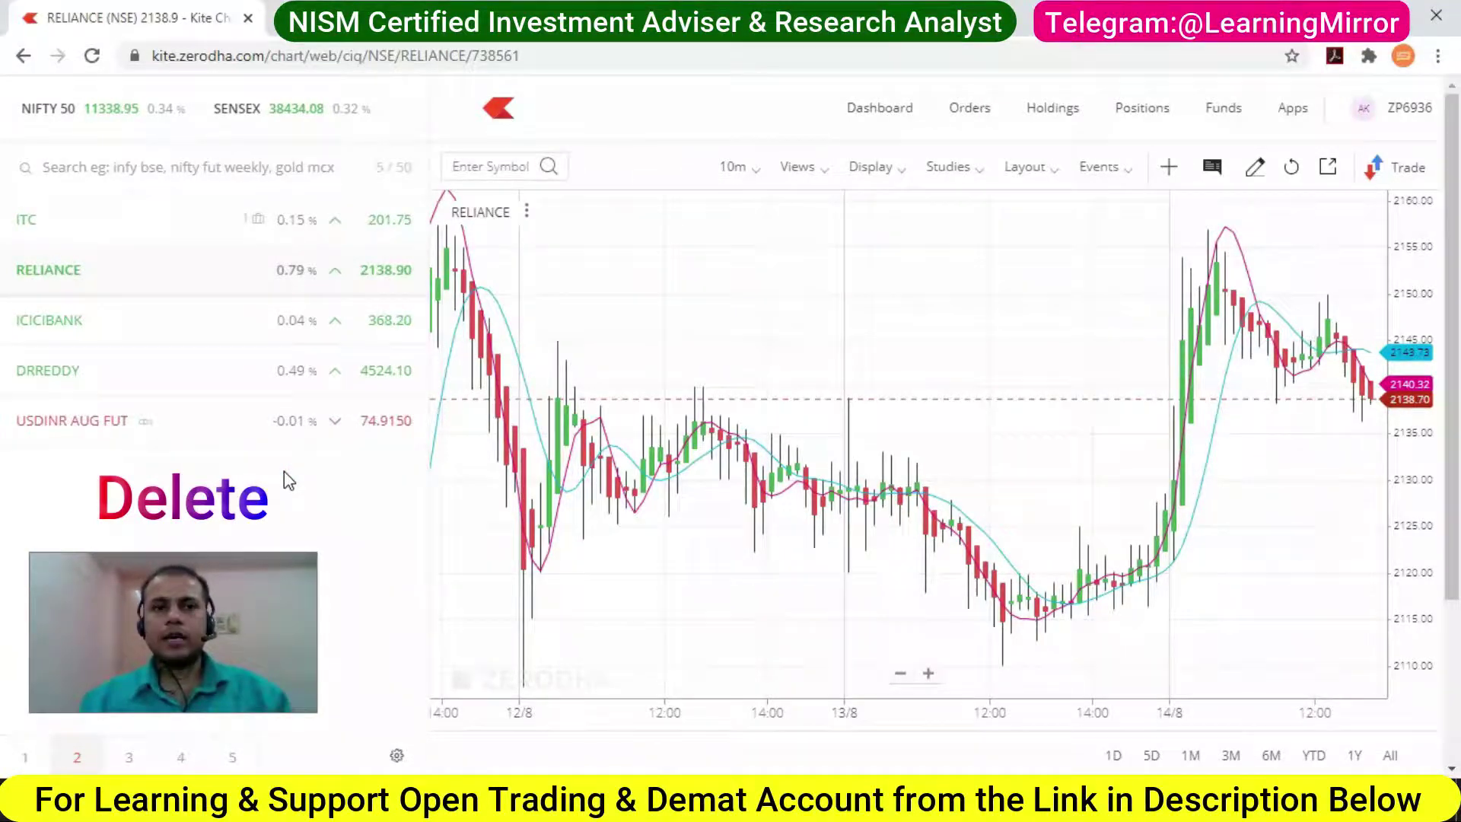
# - Click through the watchlist tabs, ending on the ITC and RELIANCE list
pyautogui.press('Up')
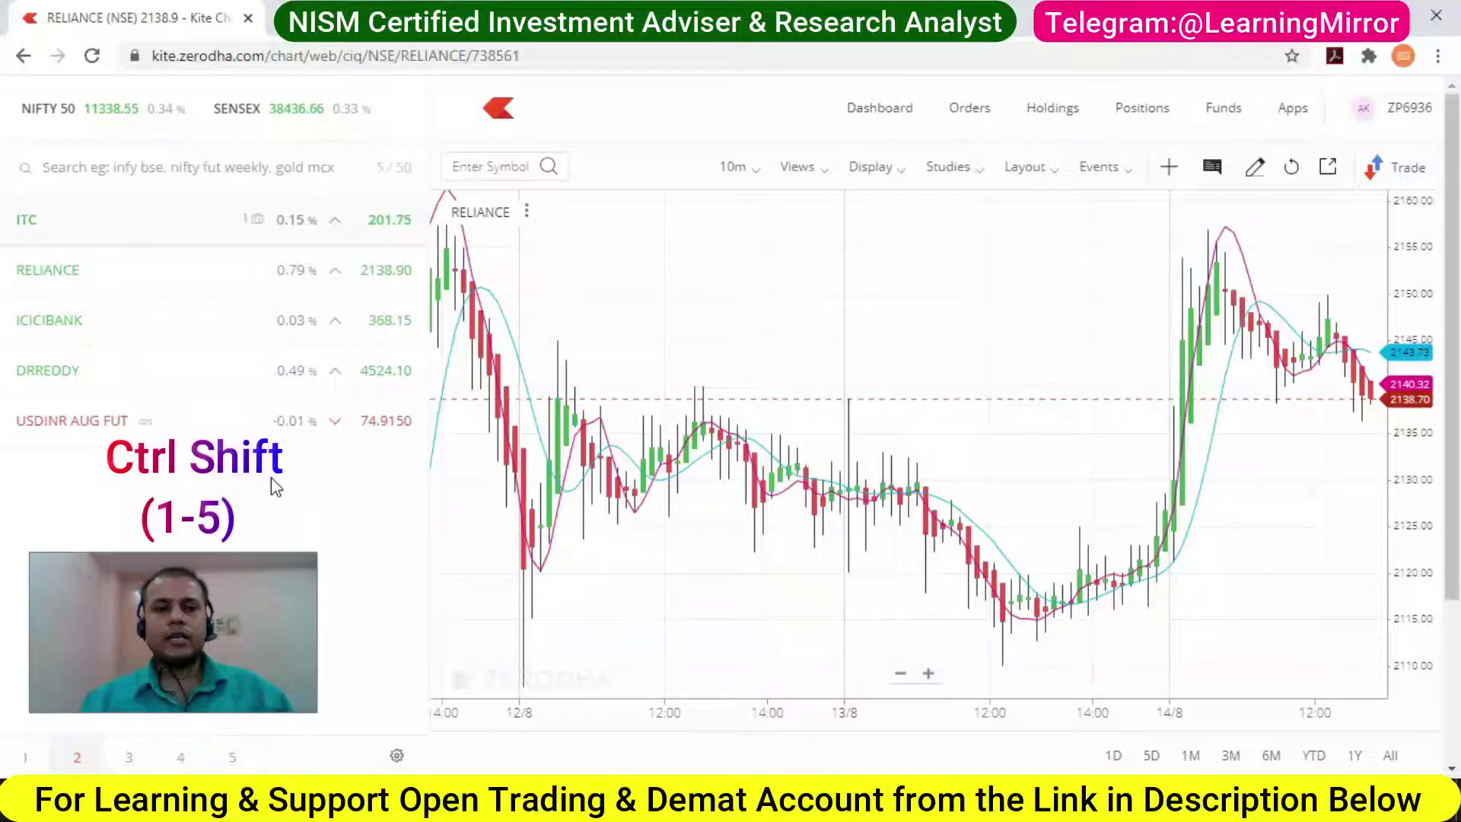
pyautogui.click(128, 757)
pyautogui.click(180, 757)
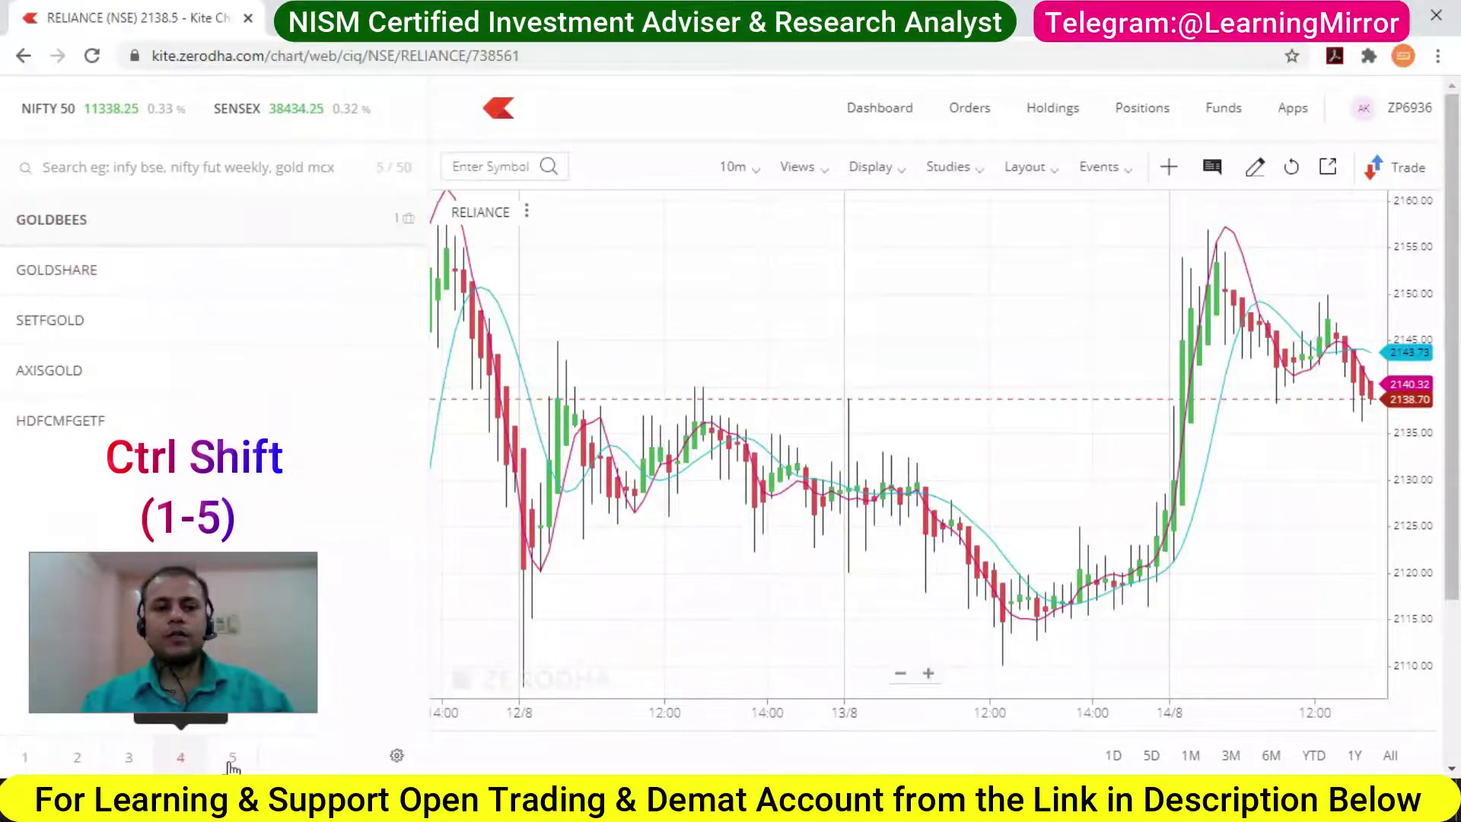
pyautogui.click(228, 761)
pyautogui.click(77, 758)
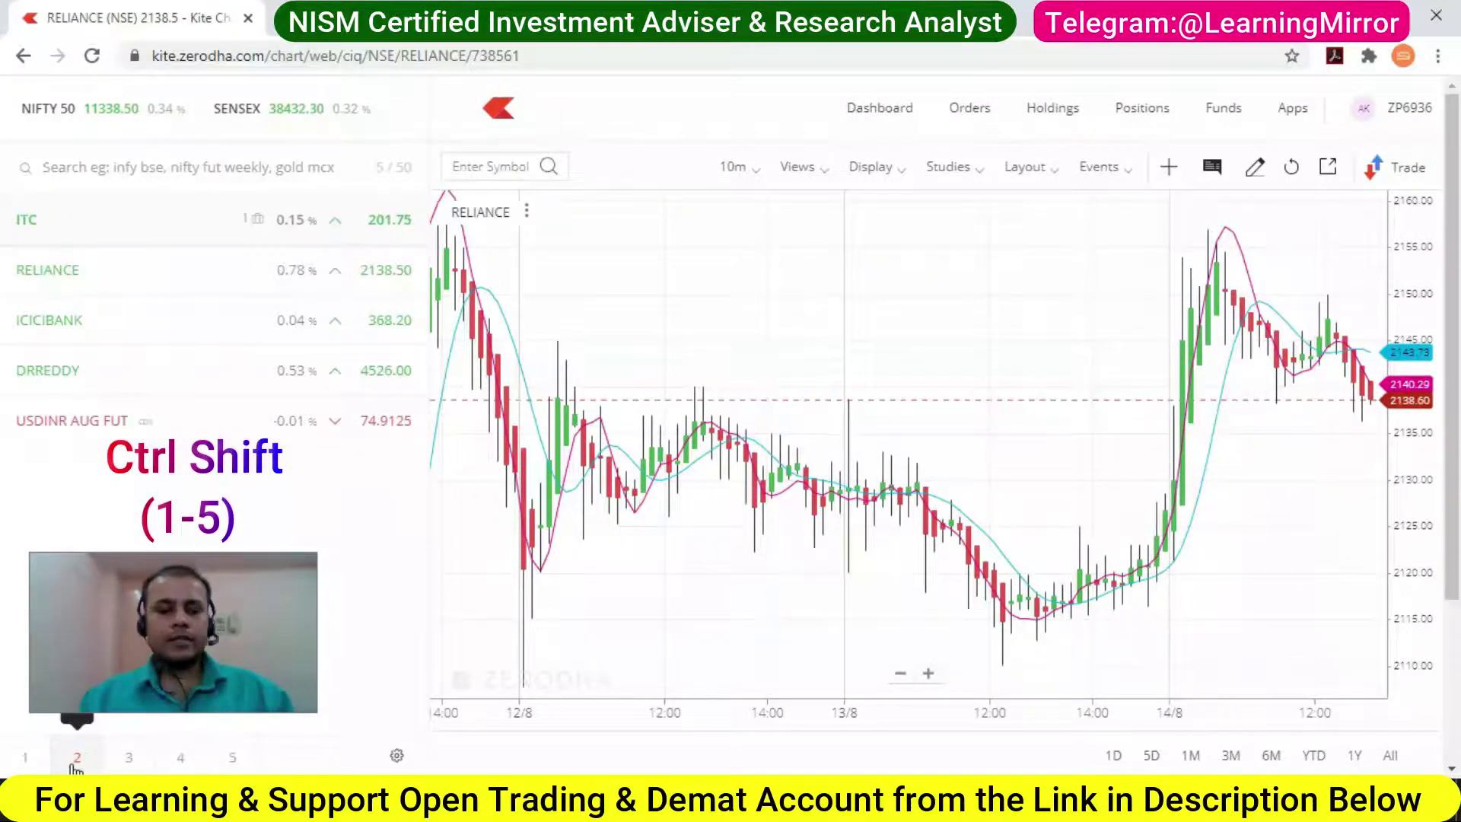
# - Cycle watchlists 1 to 5 with Ctrl+Shift+number shortcuts, then step back down
pyautogui.hotkey('ctrl', 'shift', '1')
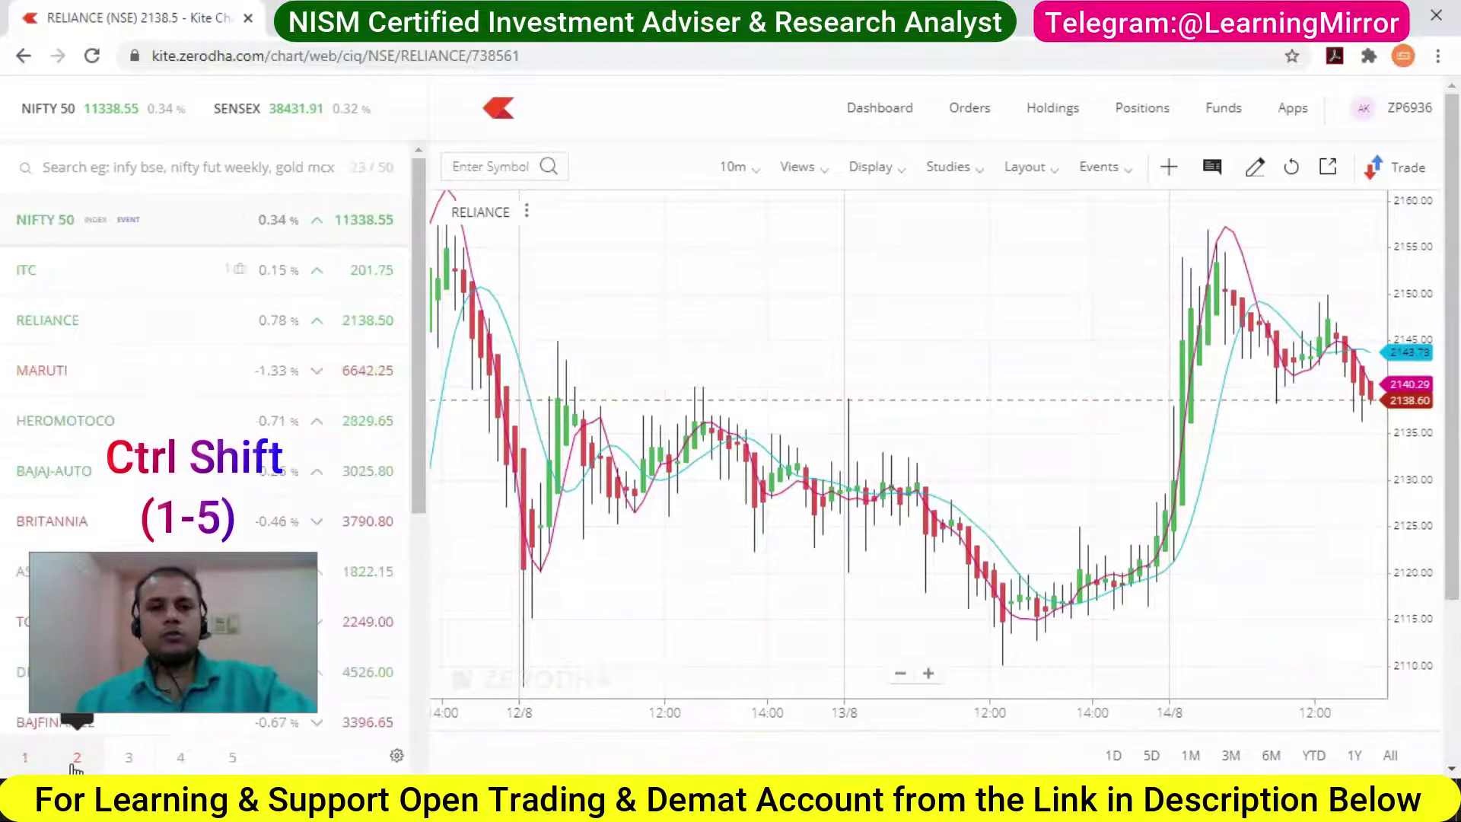
pyautogui.hotkey('ctrl', 'shift', '2')
pyautogui.hotkey('ctrl', 'shift', '3')
pyautogui.hotkey('ctrl', 'shift', '4')
pyautogui.hotkey('ctrl', 'shift', '5')
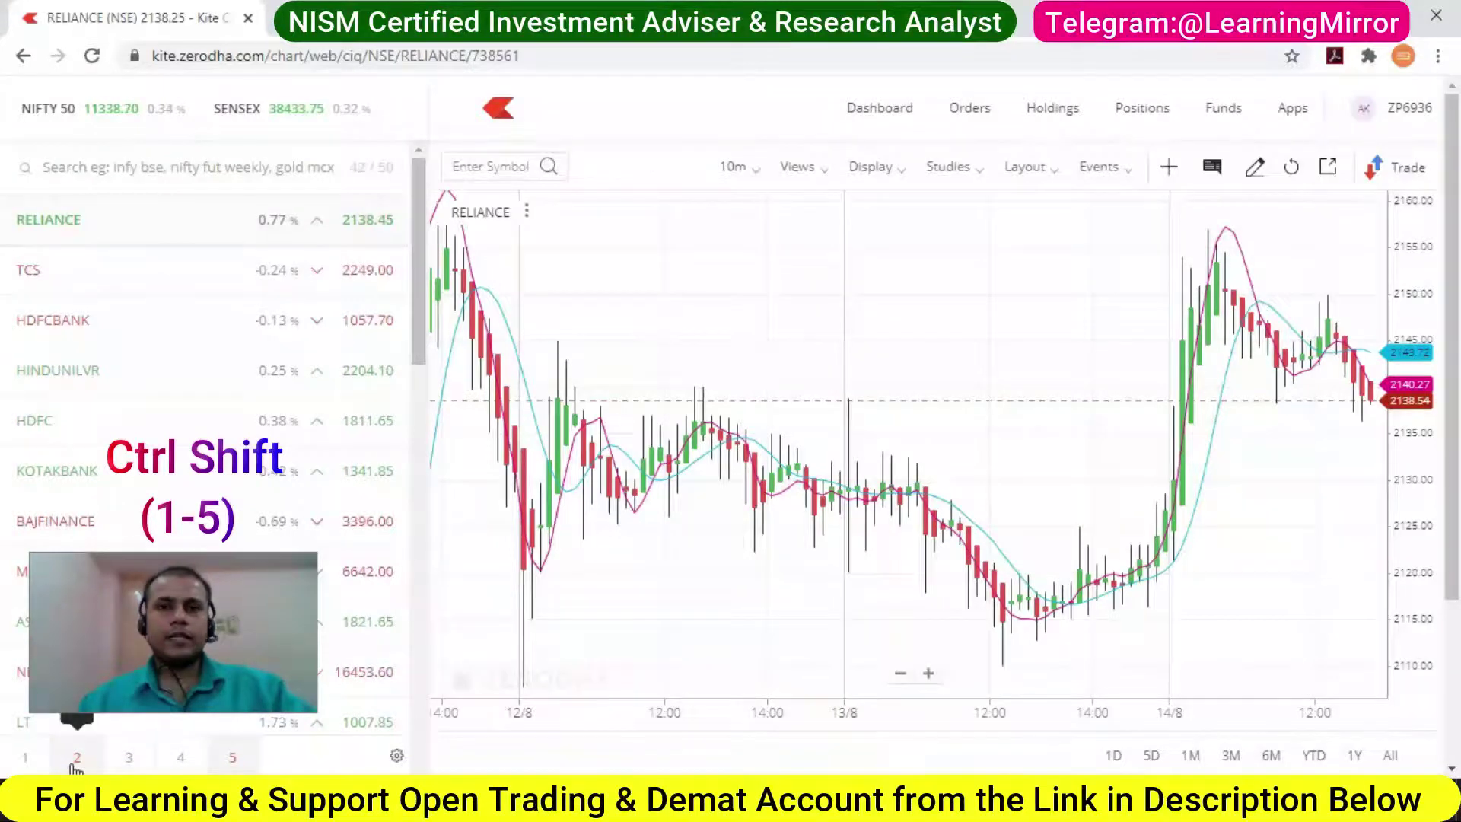
pyautogui.hotkey('ctrl', 'shift', '2')
pyautogui.hotkey('ctrl', 'shift', '3')
pyautogui.hotkey('ctrl', 'shift', '4')
pyautogui.hotkey('ctrl', 'shift', '5')
pyautogui.hotkey('ctrl', 'shift', '4')
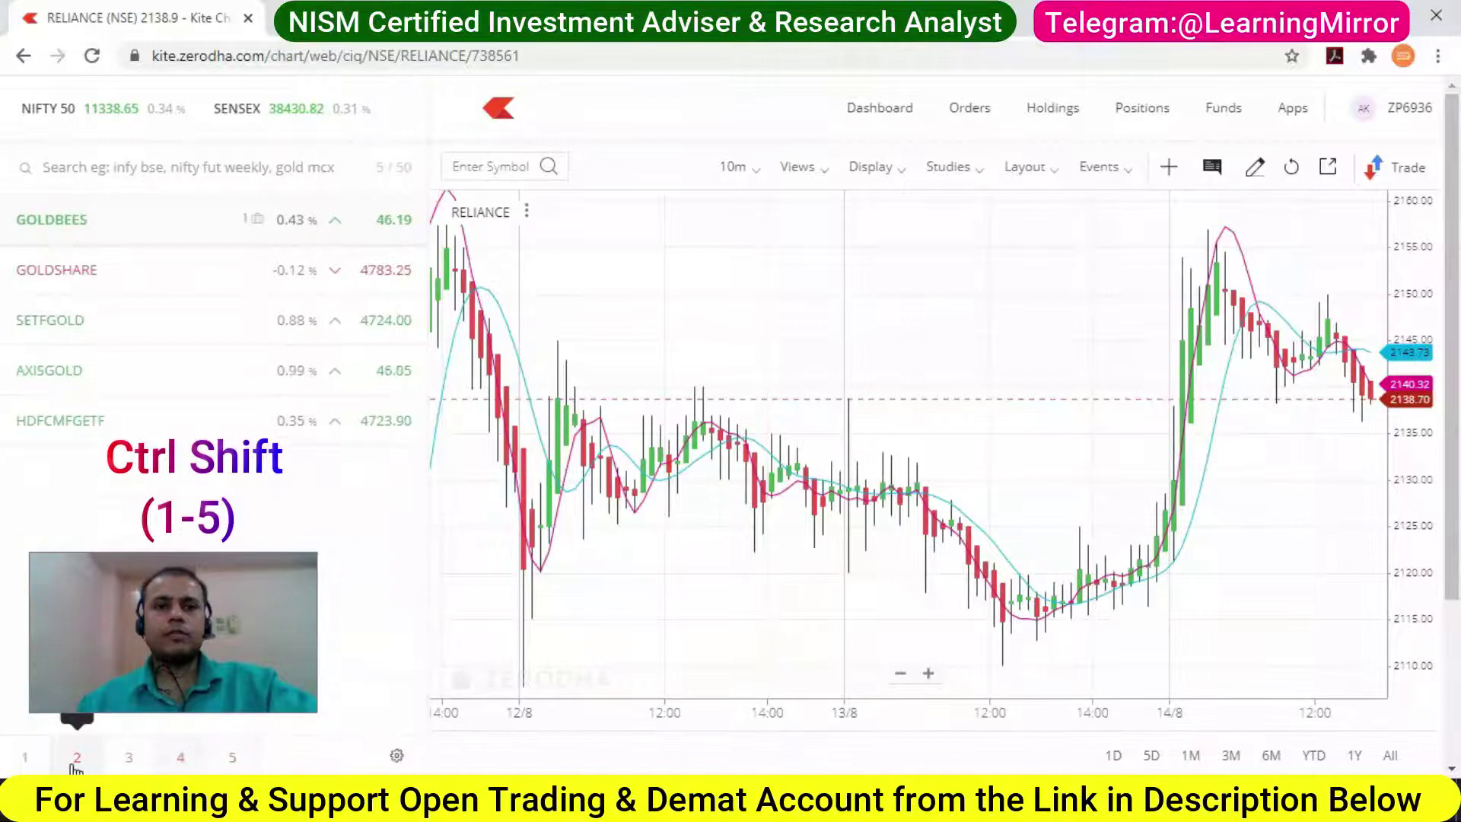
pyautogui.hotkey('ctrl', 'shift', '3')
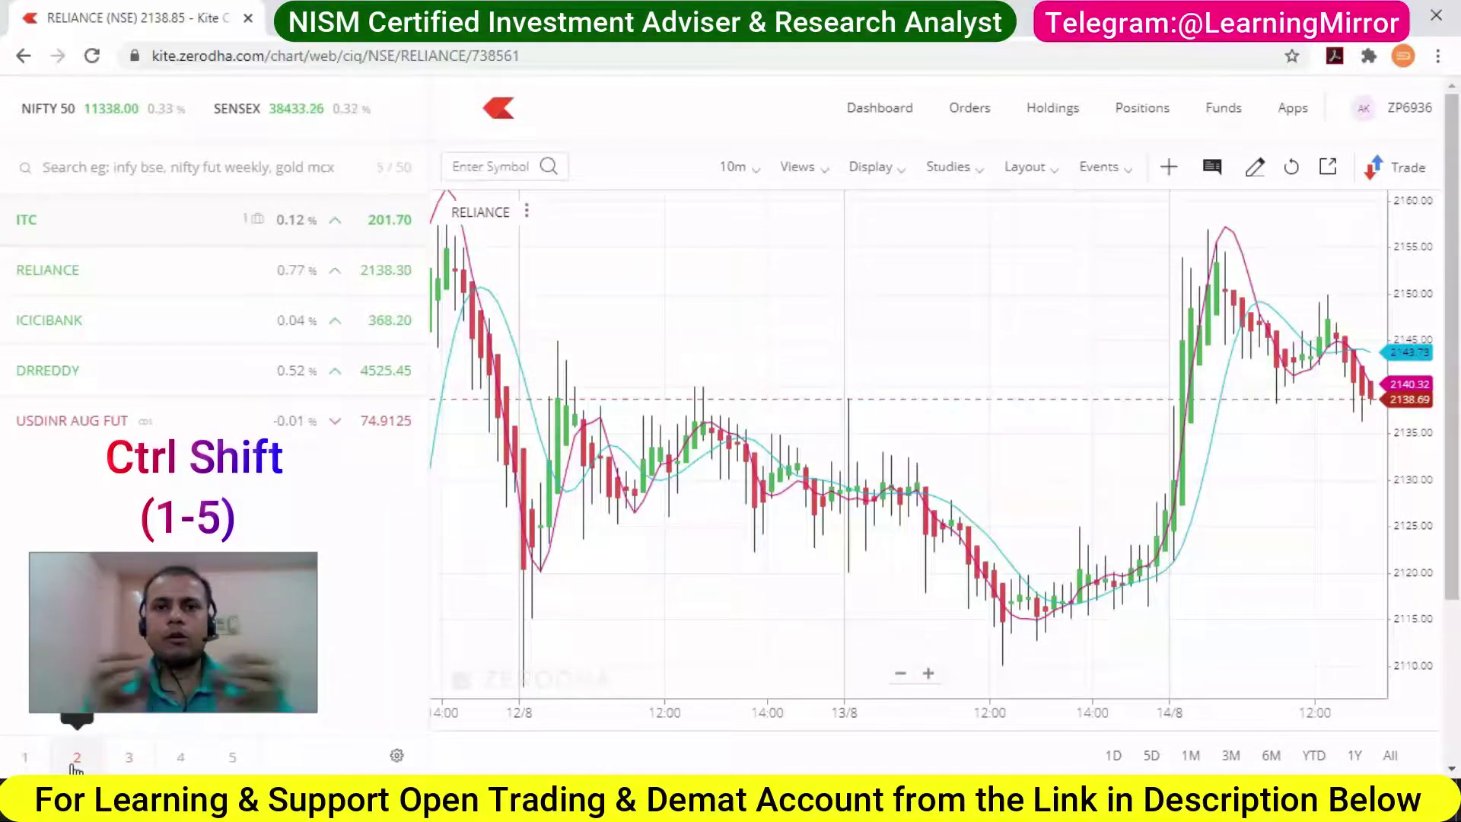
# - Visit Dashboard, Orders, Holdings, Positions, Funds, profile and security pages using D, O, H, P, F, I, J, then Escape
pyautogui.press('p')
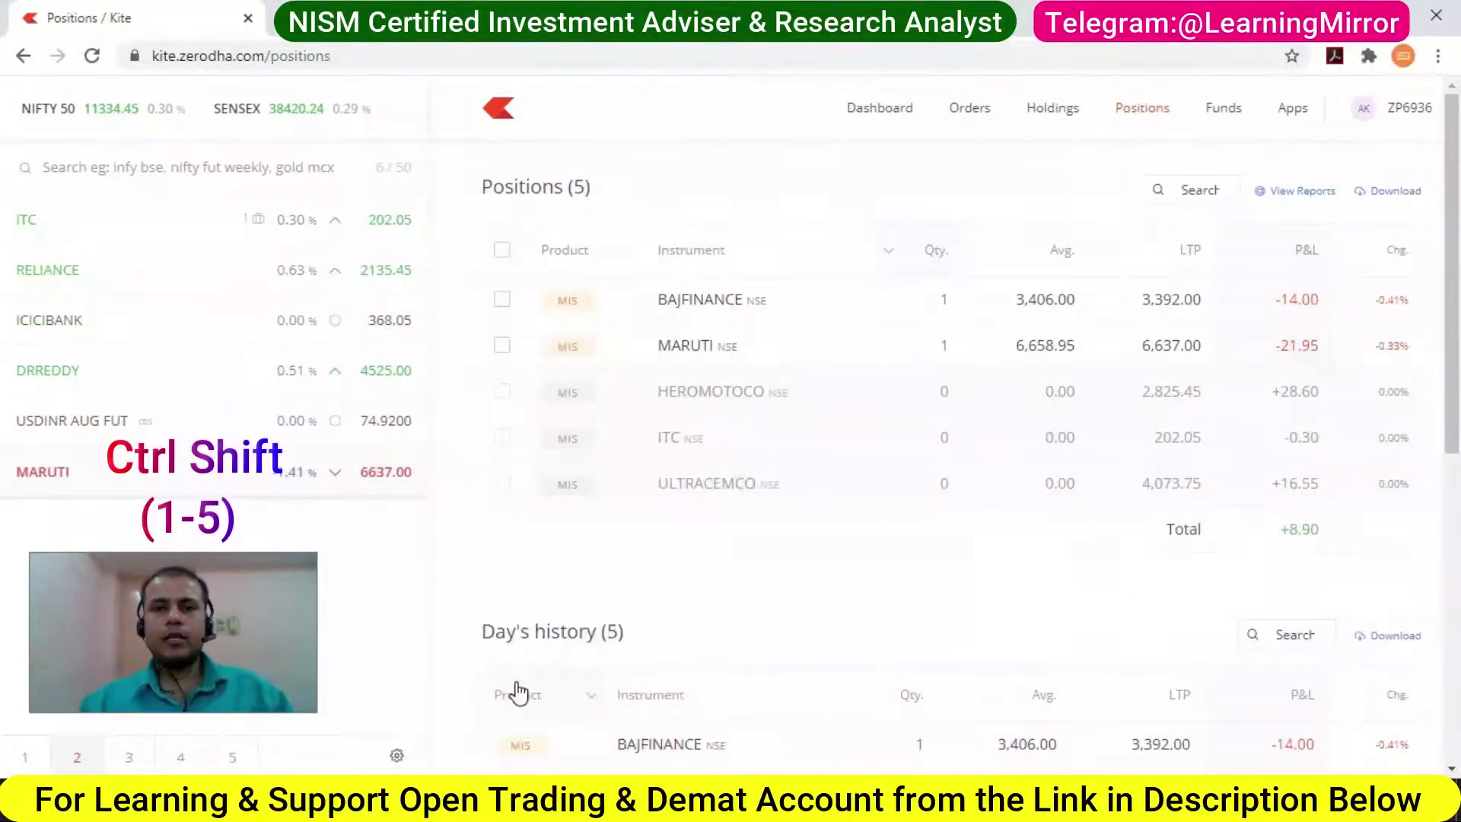
pyautogui.press('d')
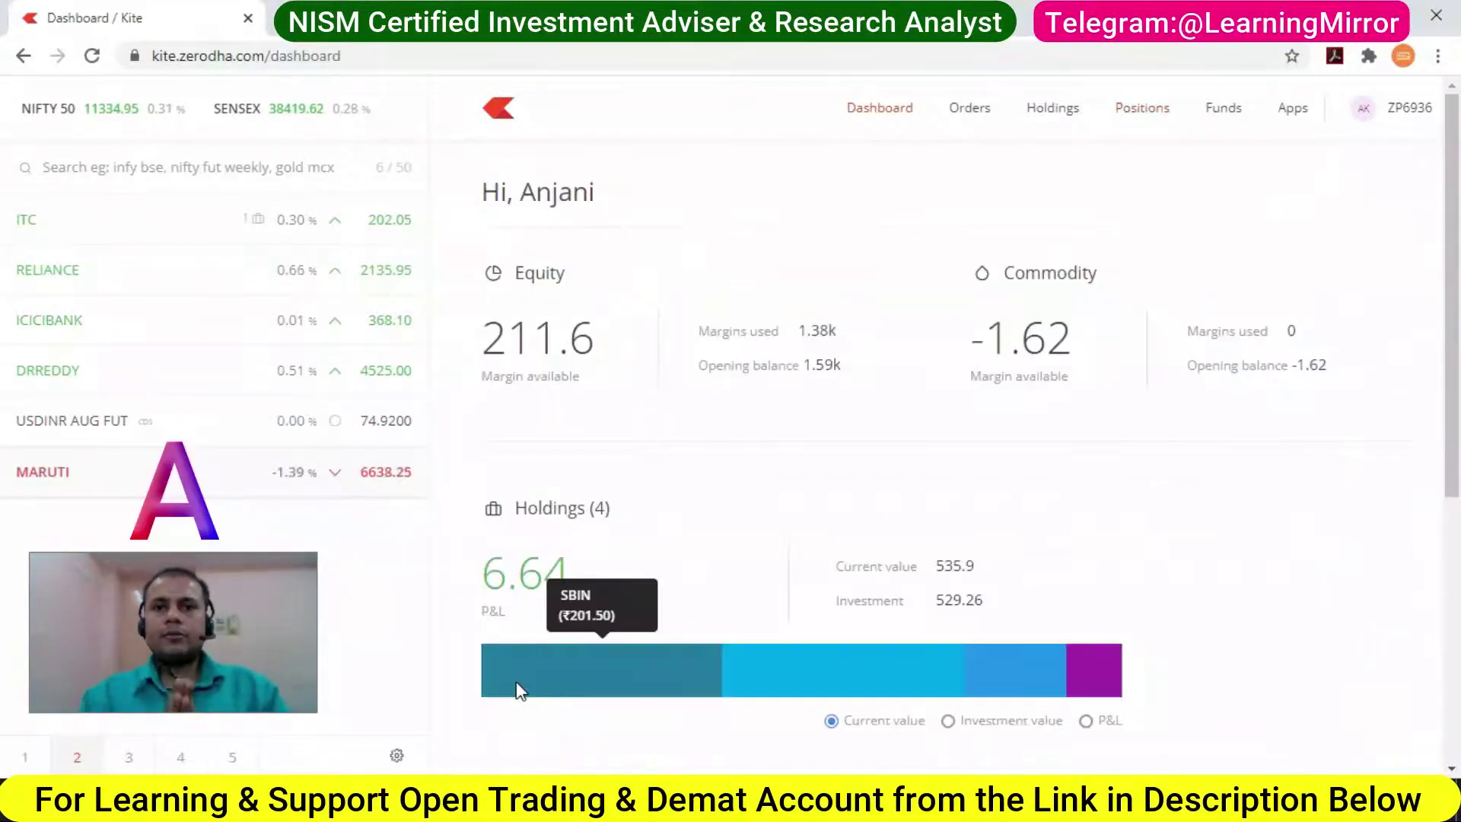
pyautogui.press('o')
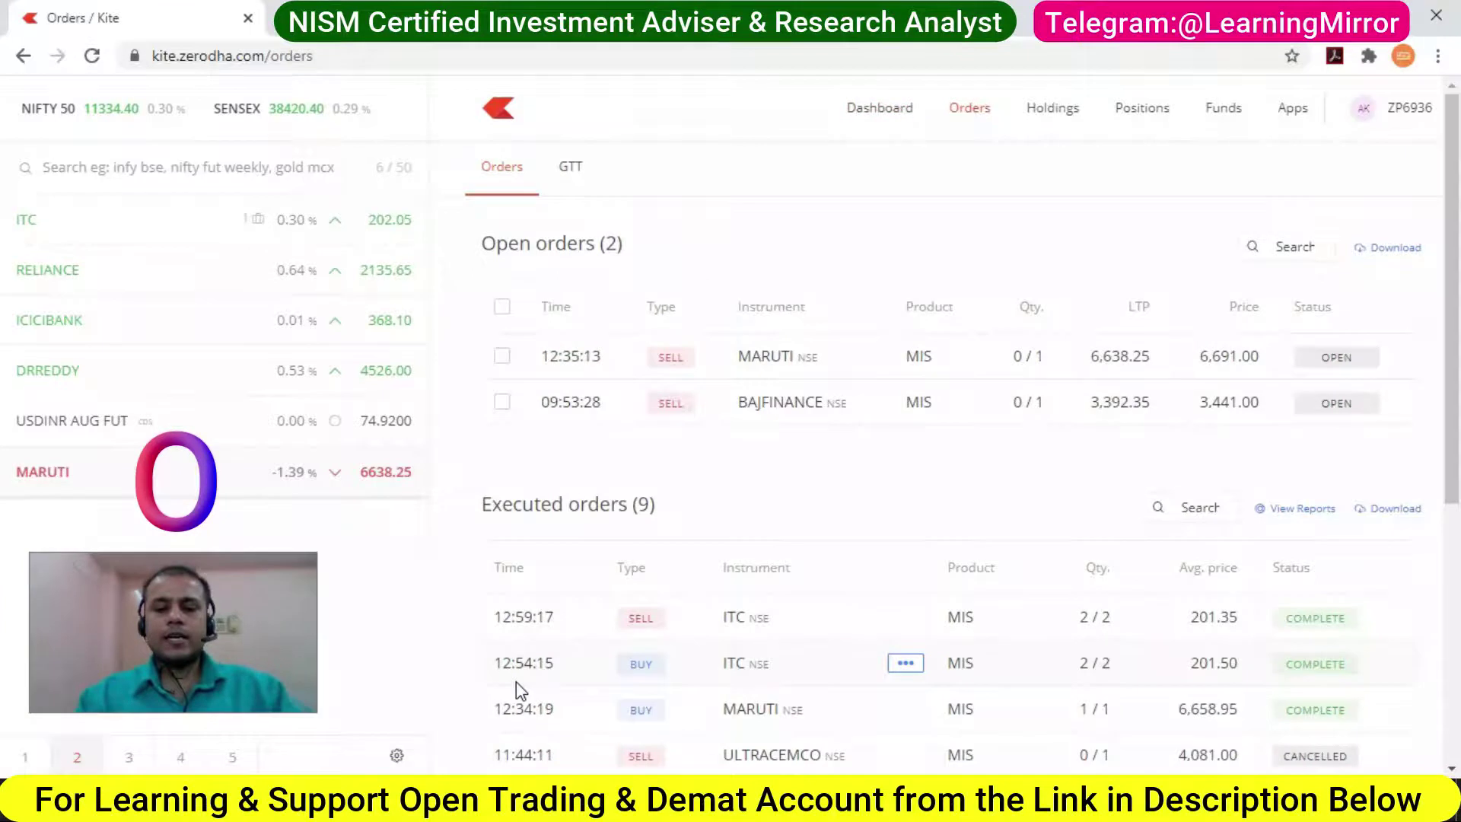
pyautogui.press('h')
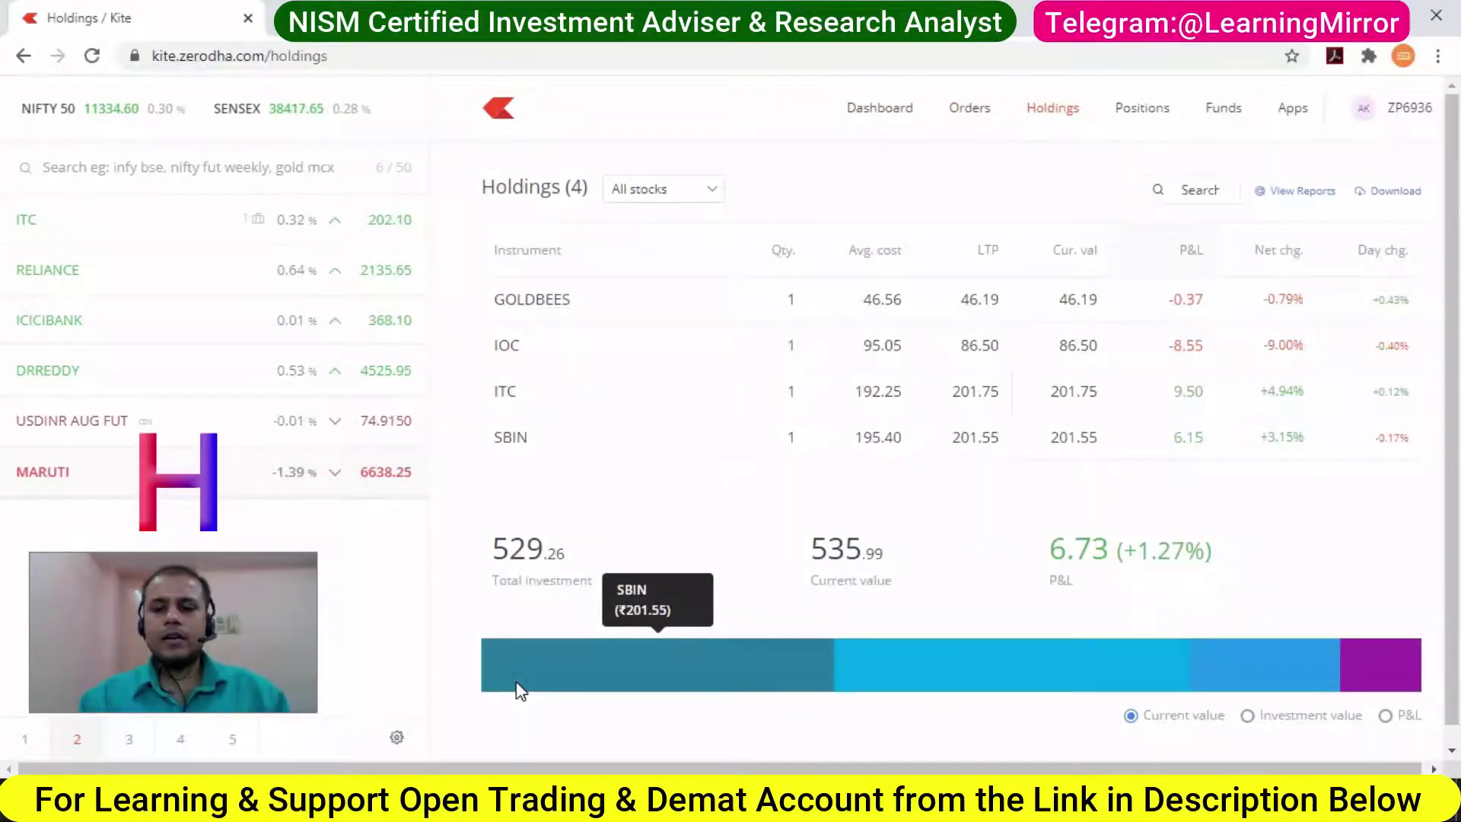
pyautogui.press('p')
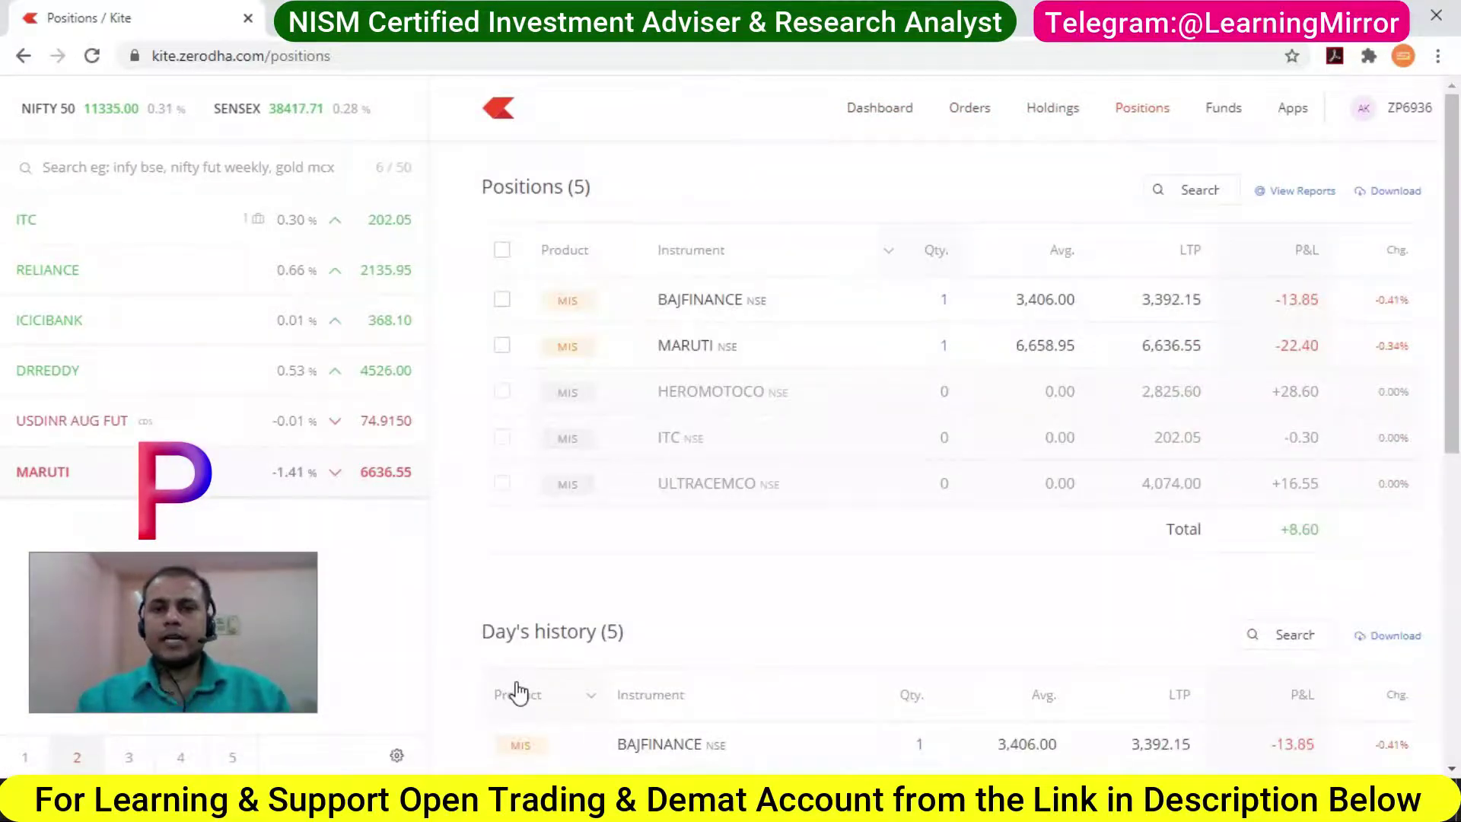
pyautogui.press('f')
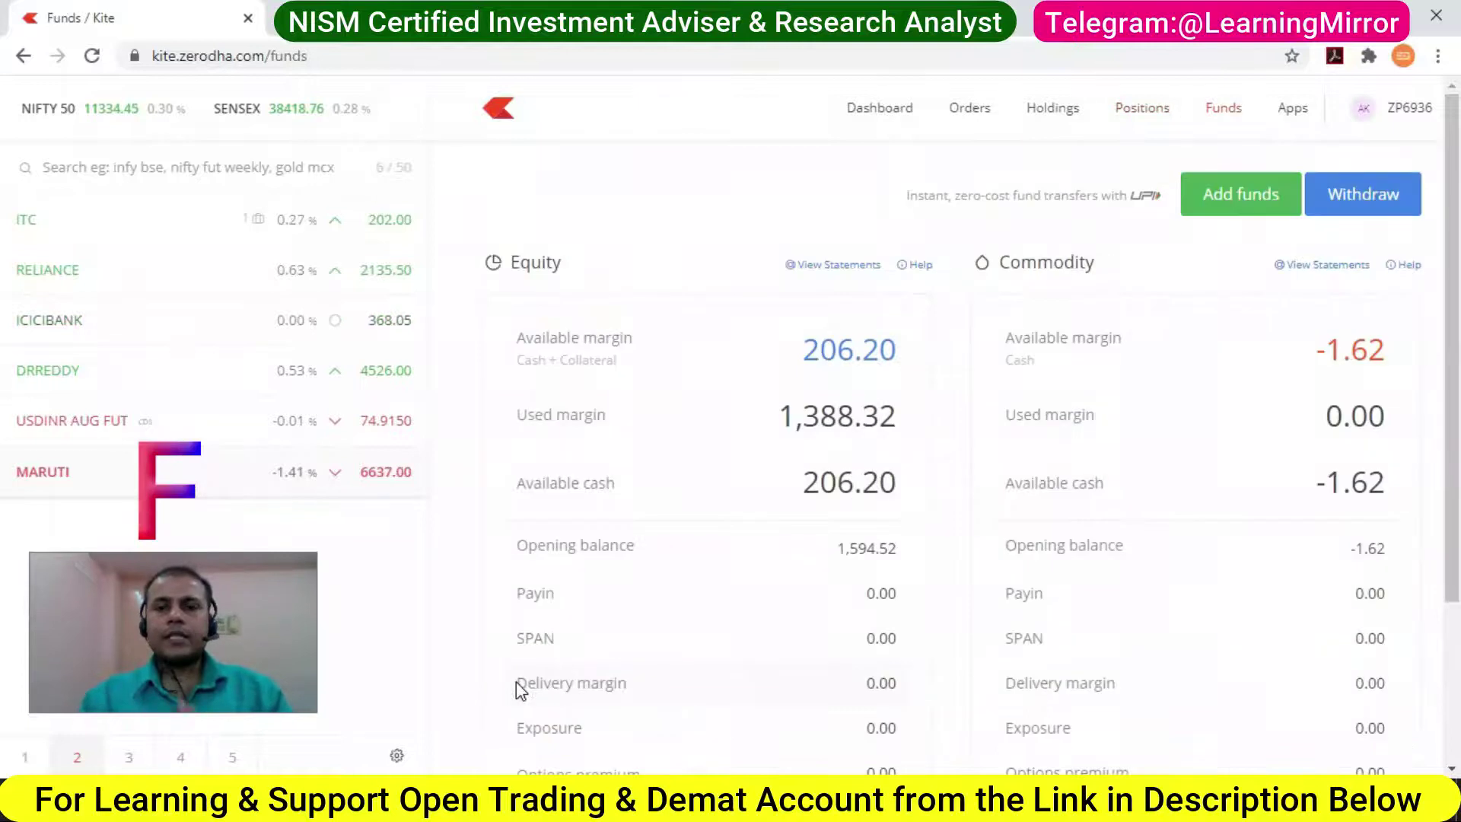
pyautogui.press('i')
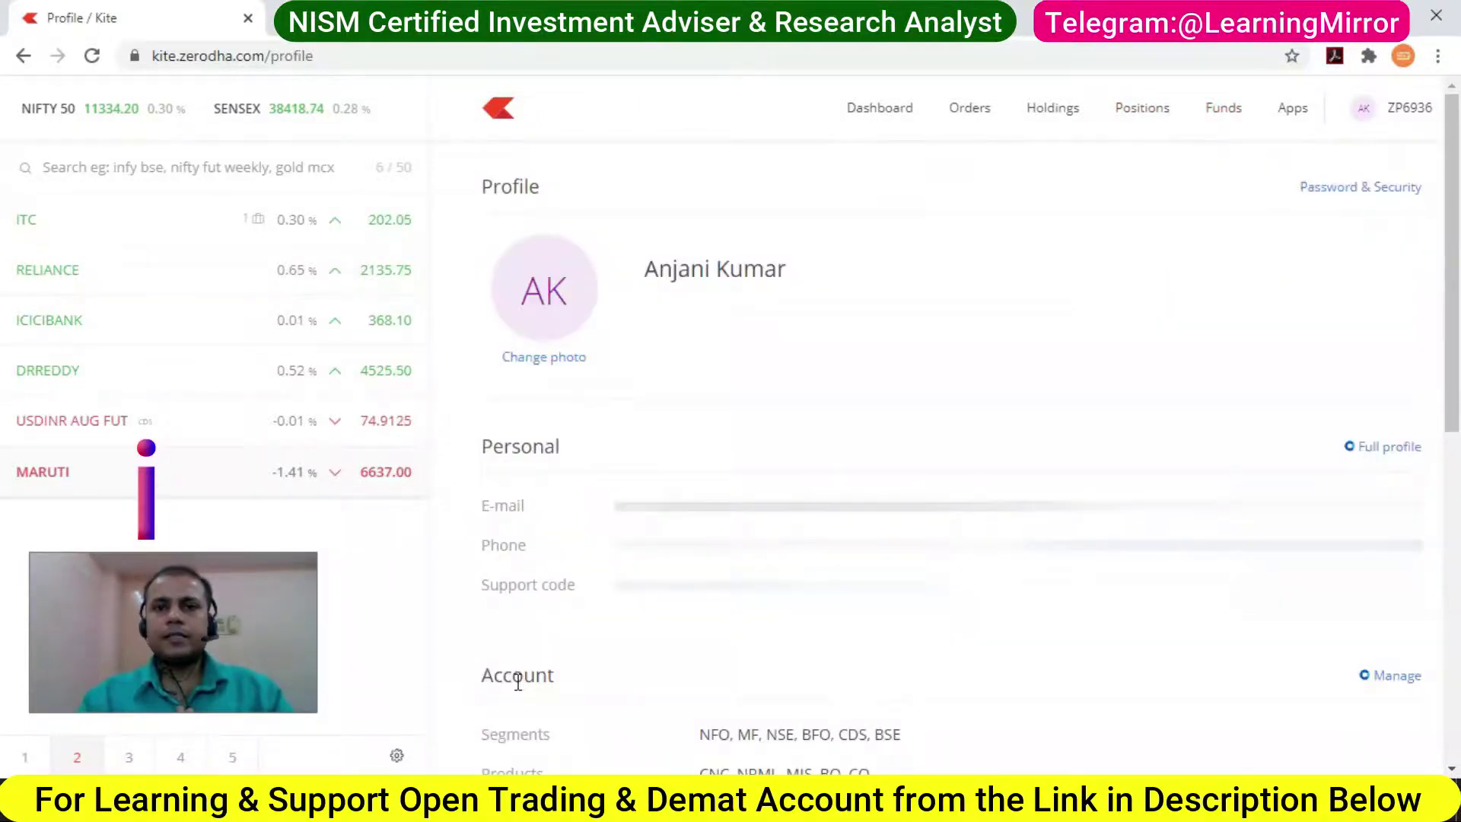
pyautogui.press('j')
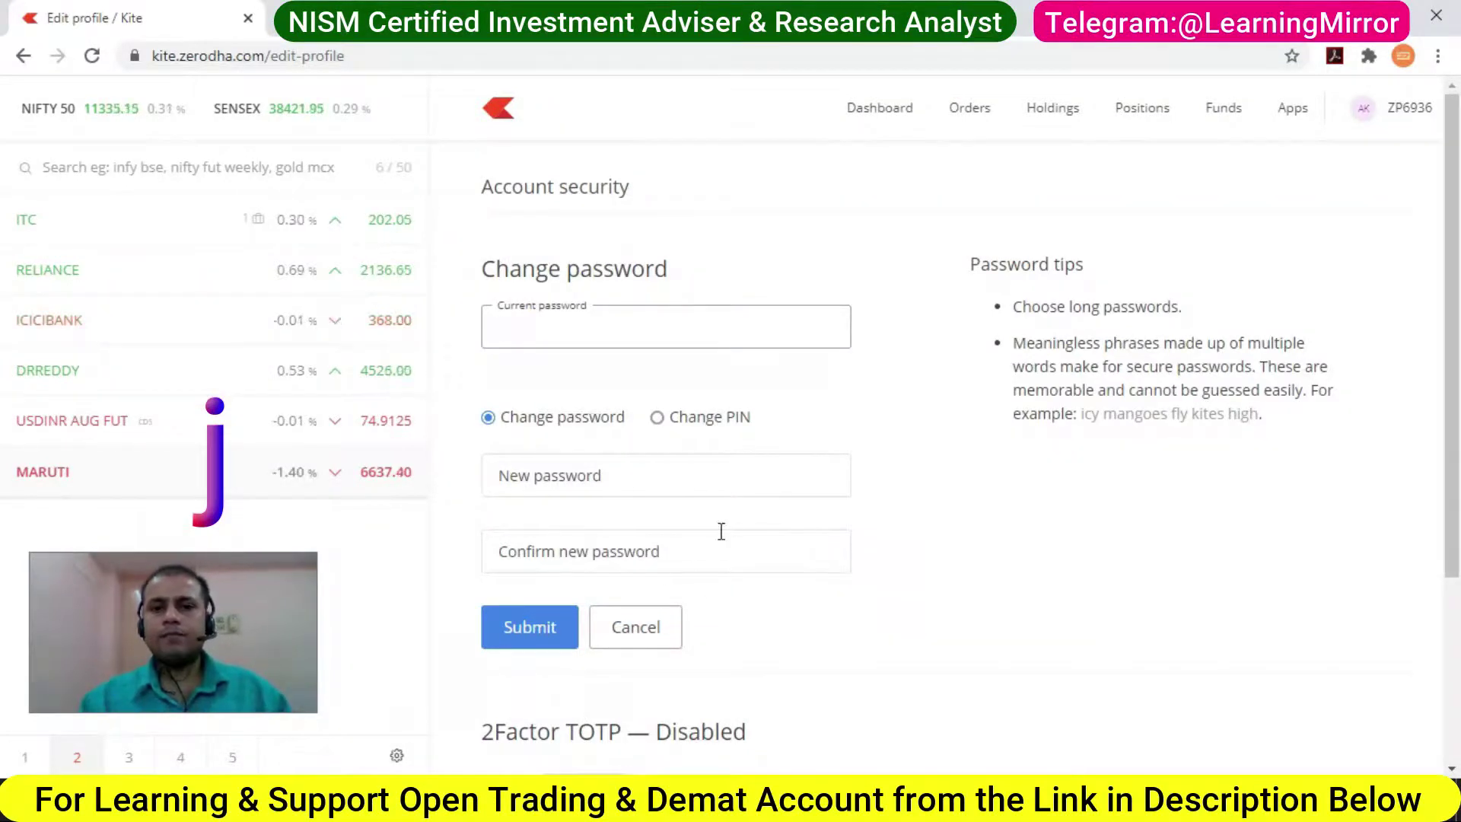
pyautogui.press('Escape')
# - With RELIANCE selected, preview its buy and sell windows, toggle market depth, and open its chart
pyautogui.press('d')
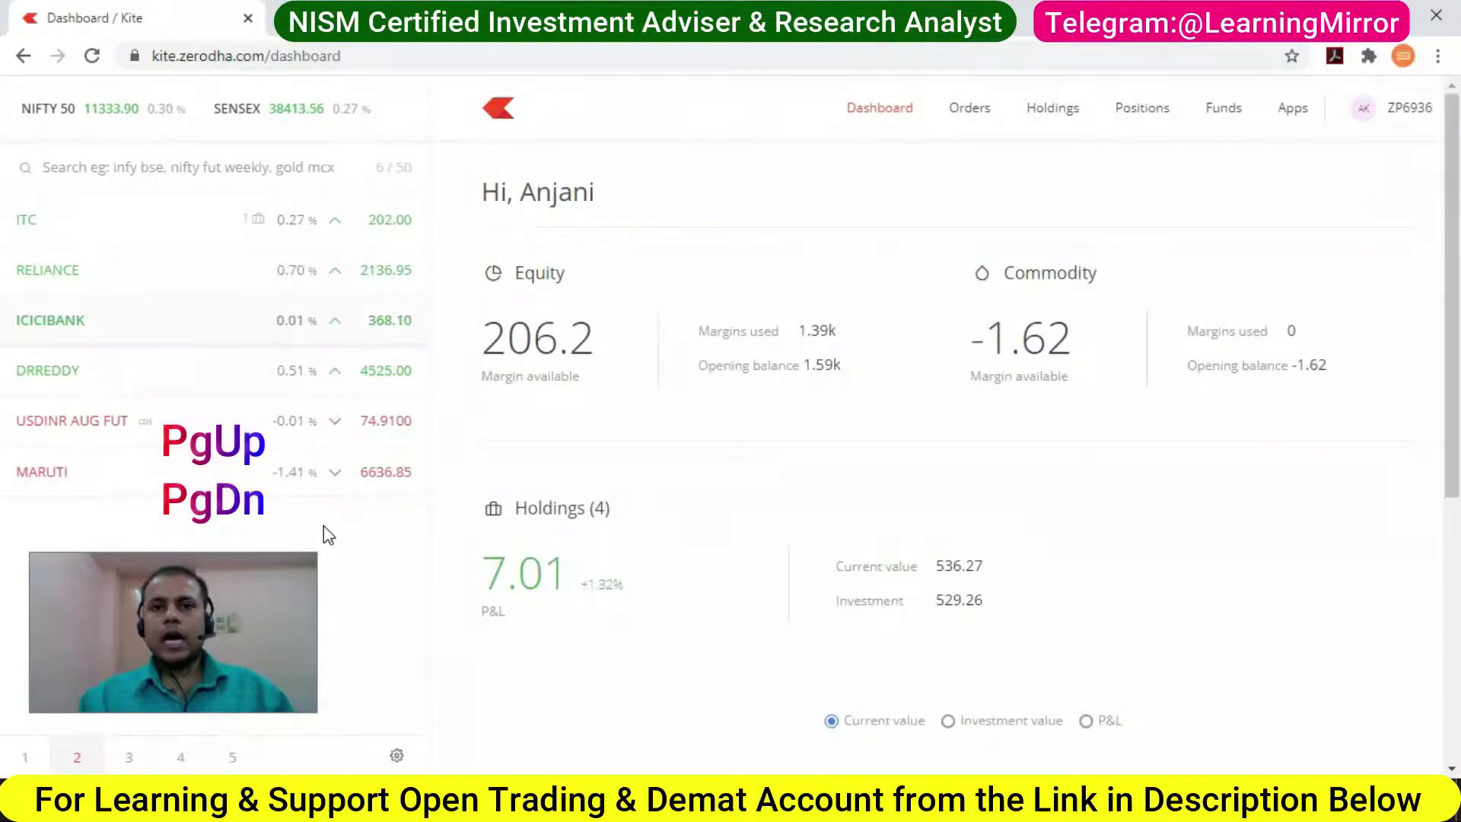
pyautogui.press('Up')
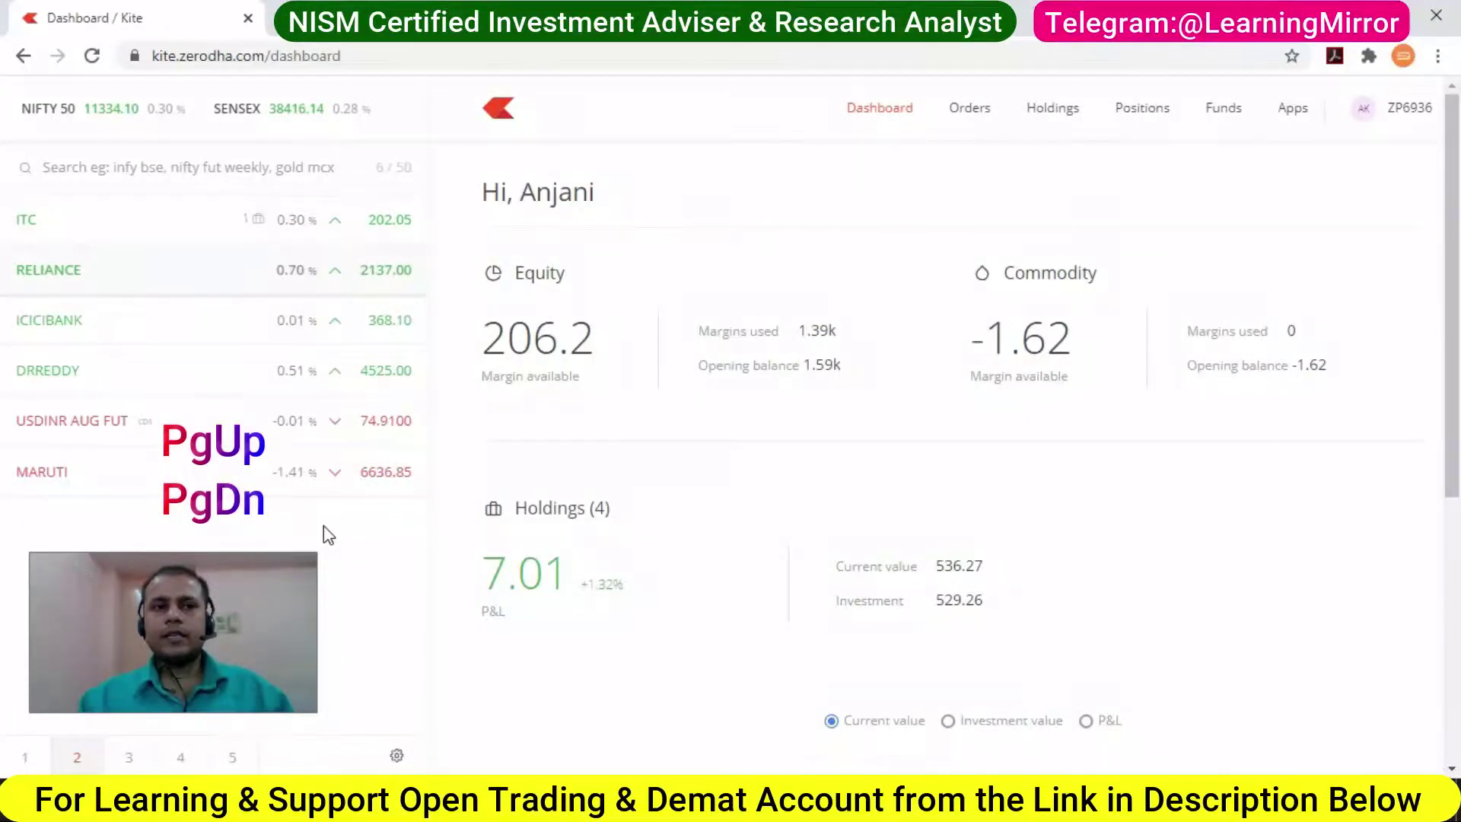
pyautogui.press('b')
pyautogui.press('s')
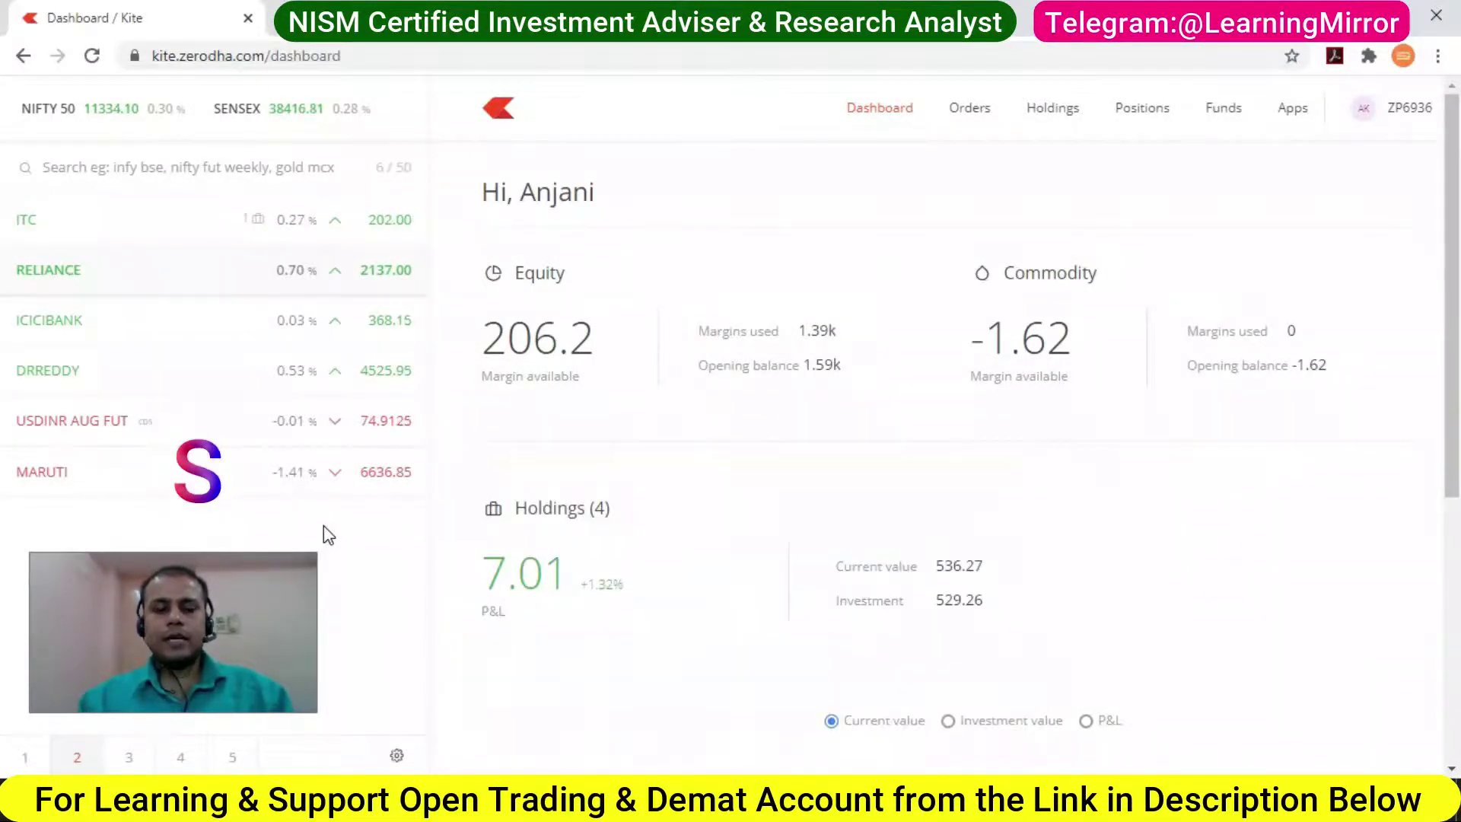
pyautogui.press('Escape')
pyautogui.press('d')
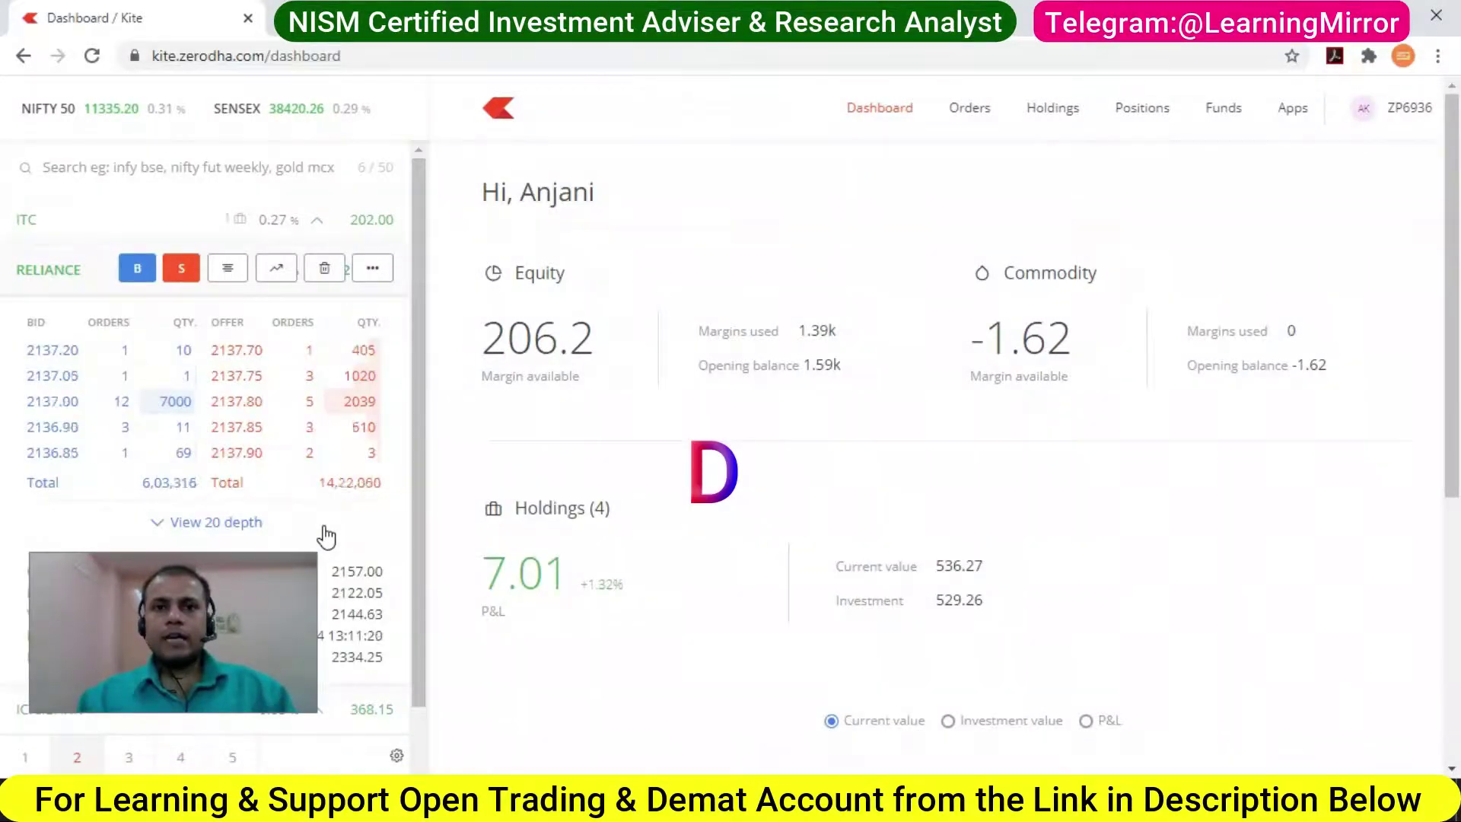
pyautogui.press('d')
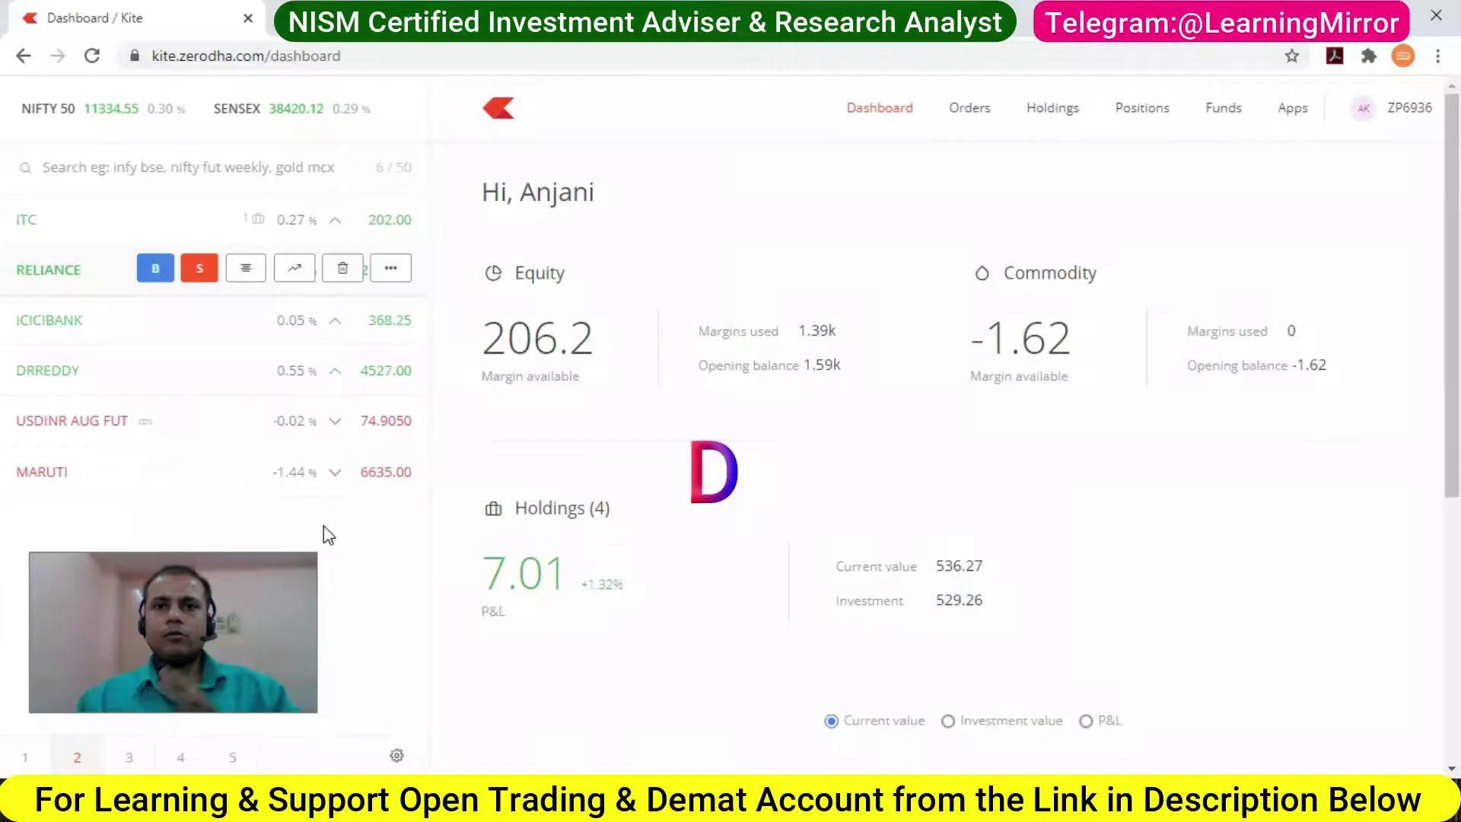
pyautogui.press('c')
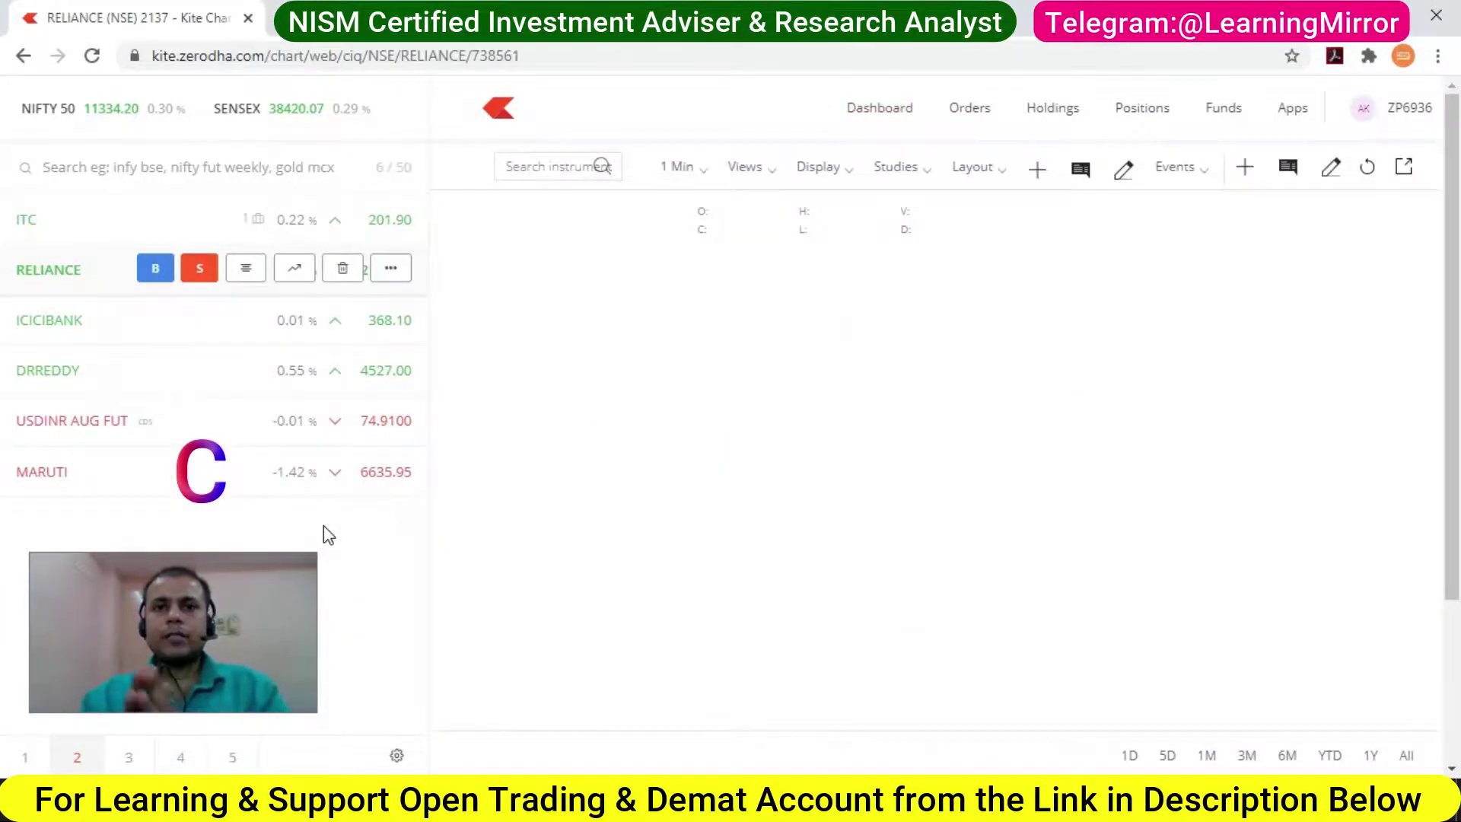
pyautogui.press('Delete')
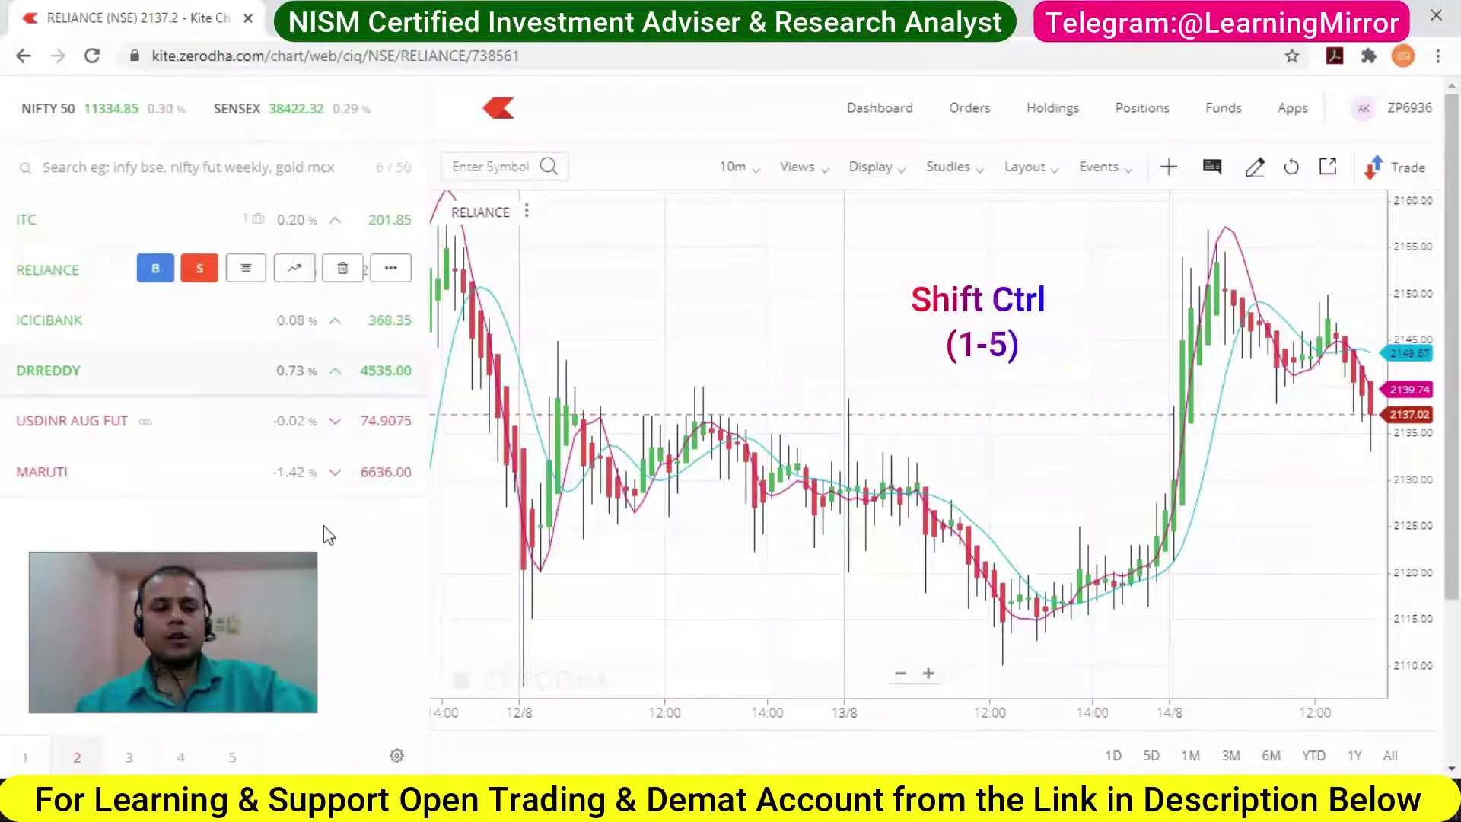
# - Cycle watchlists 3 to 5, settle on the gold ETF list, and return to the Dashboard
pyautogui.hotkey('ctrl', 'shift', '3')
pyautogui.hotkey('ctrl', 'shift', '4')
pyautogui.hotkey('ctrl', 'shift', '5')
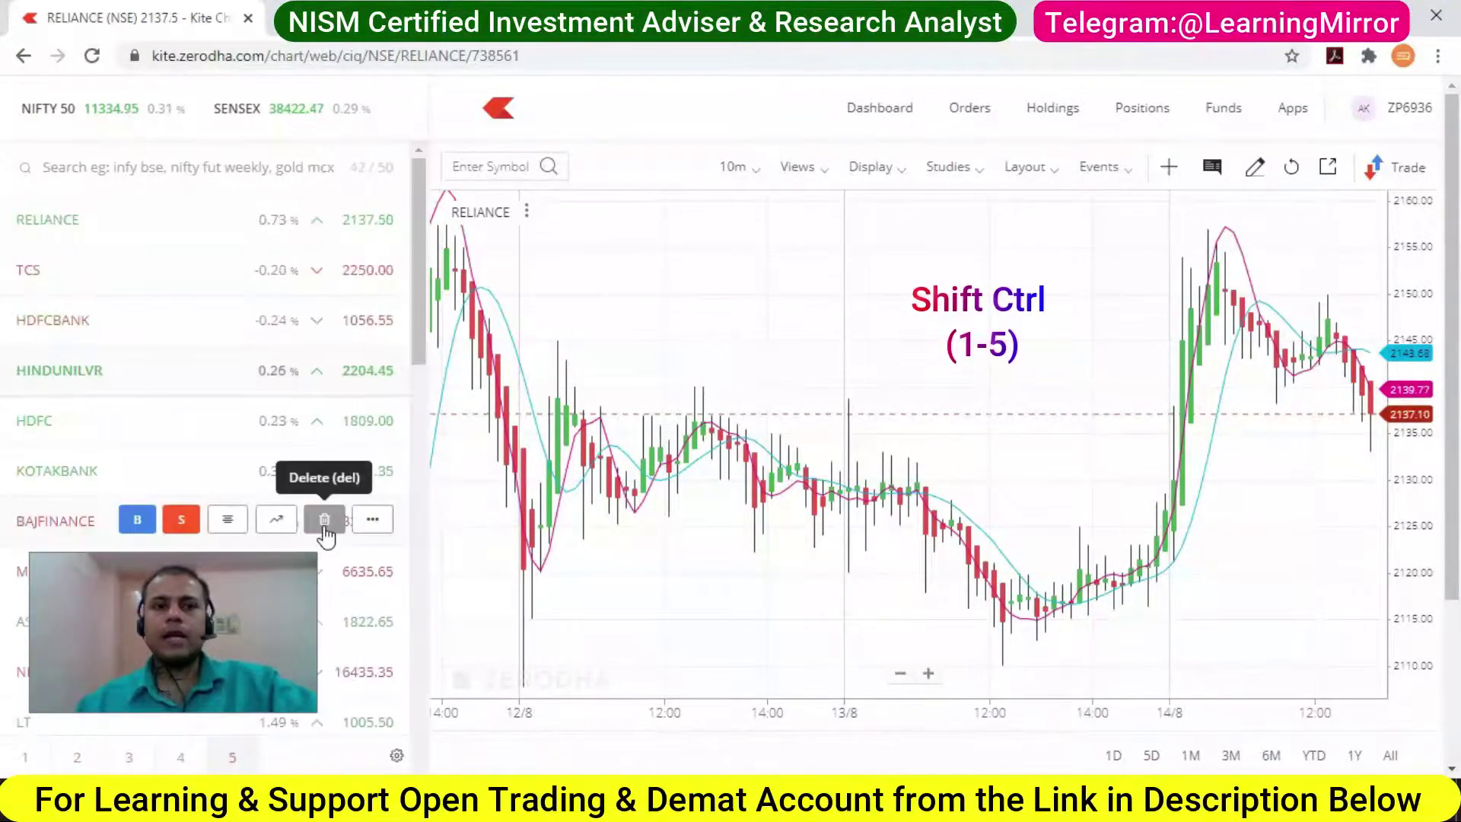
pyautogui.hotkey('ctrl', 'shift', '4')
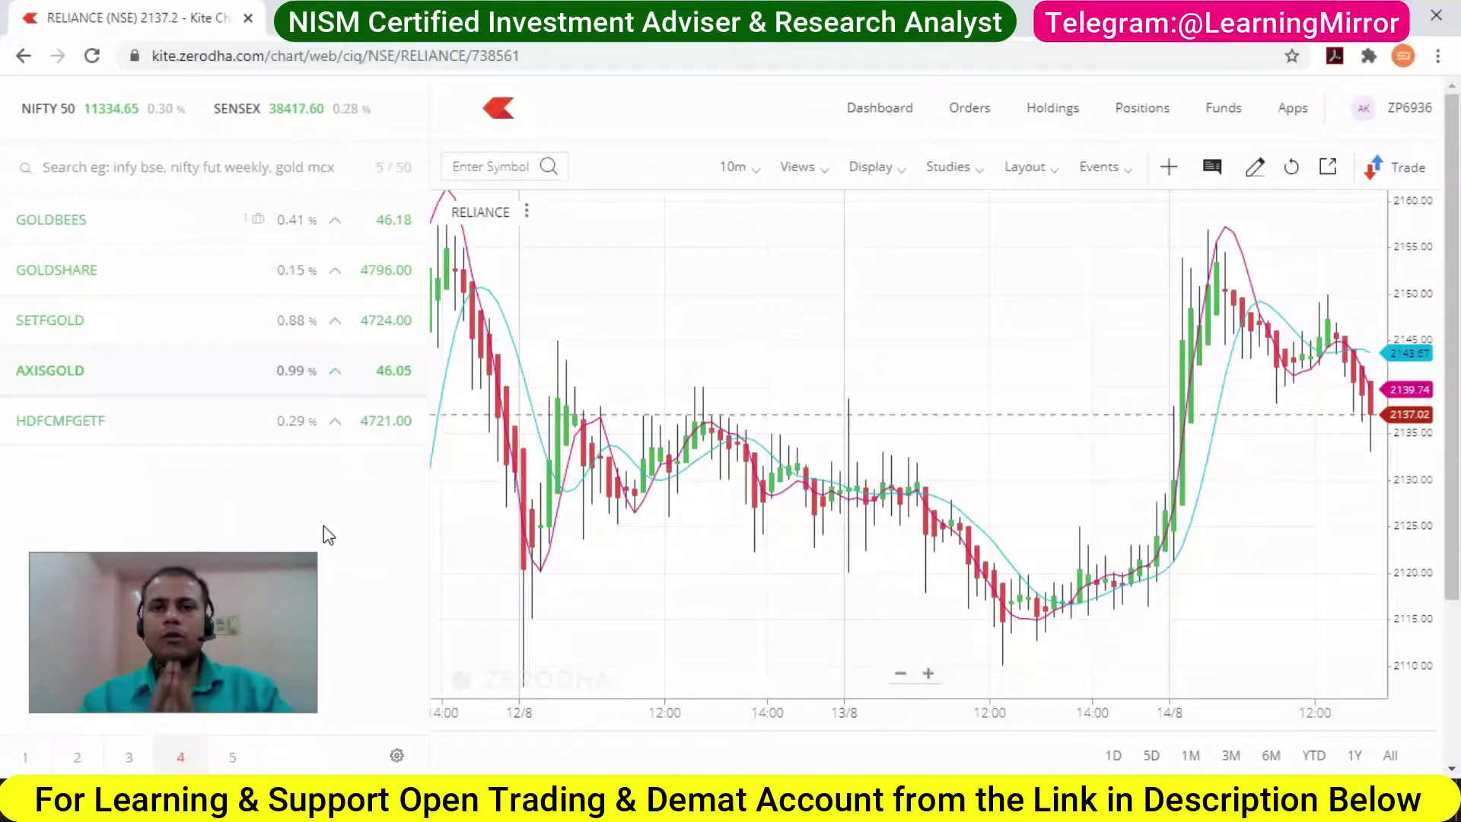
pyautogui.hotkey('alt', 'Left')
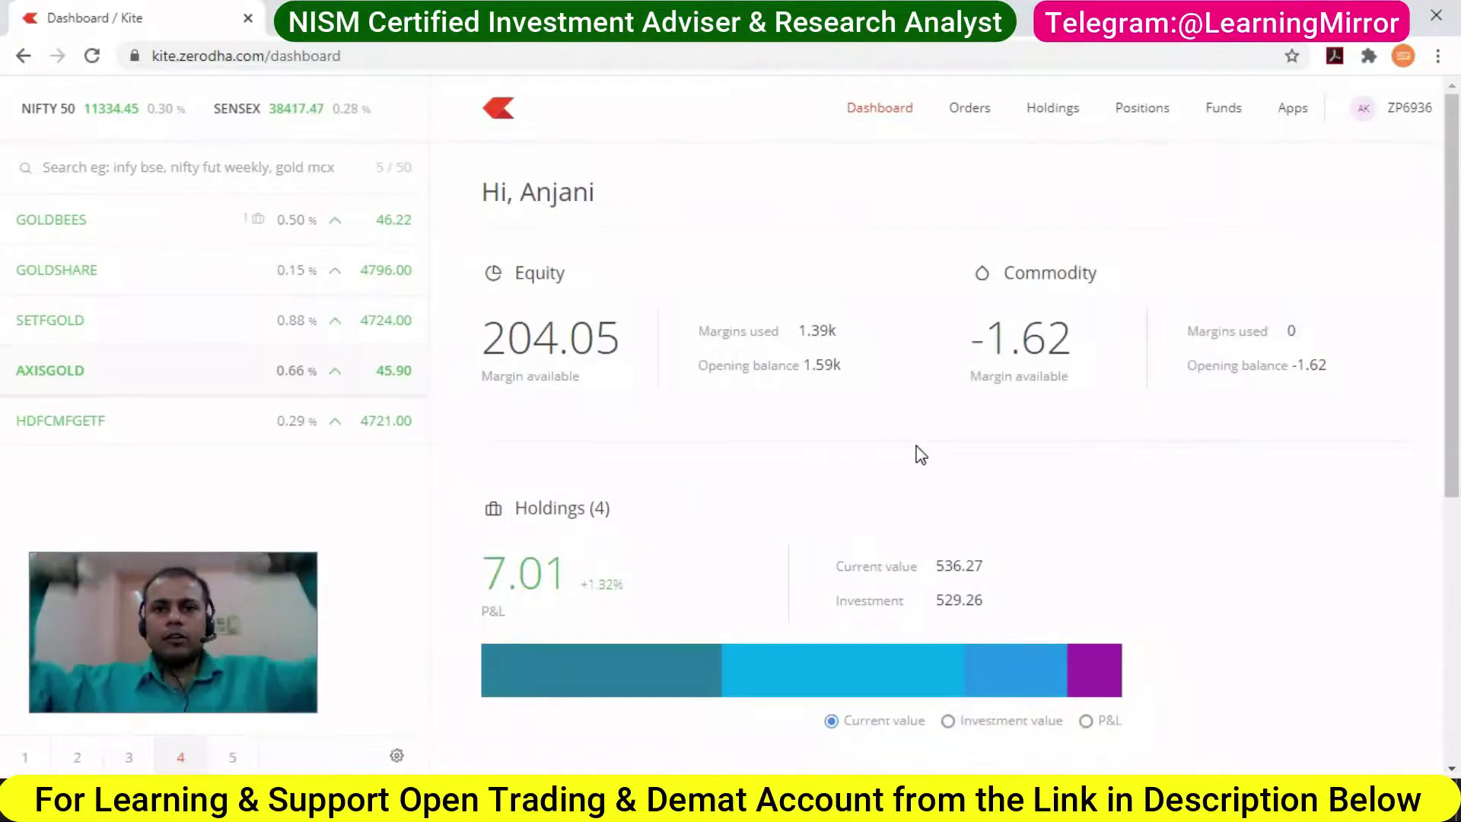